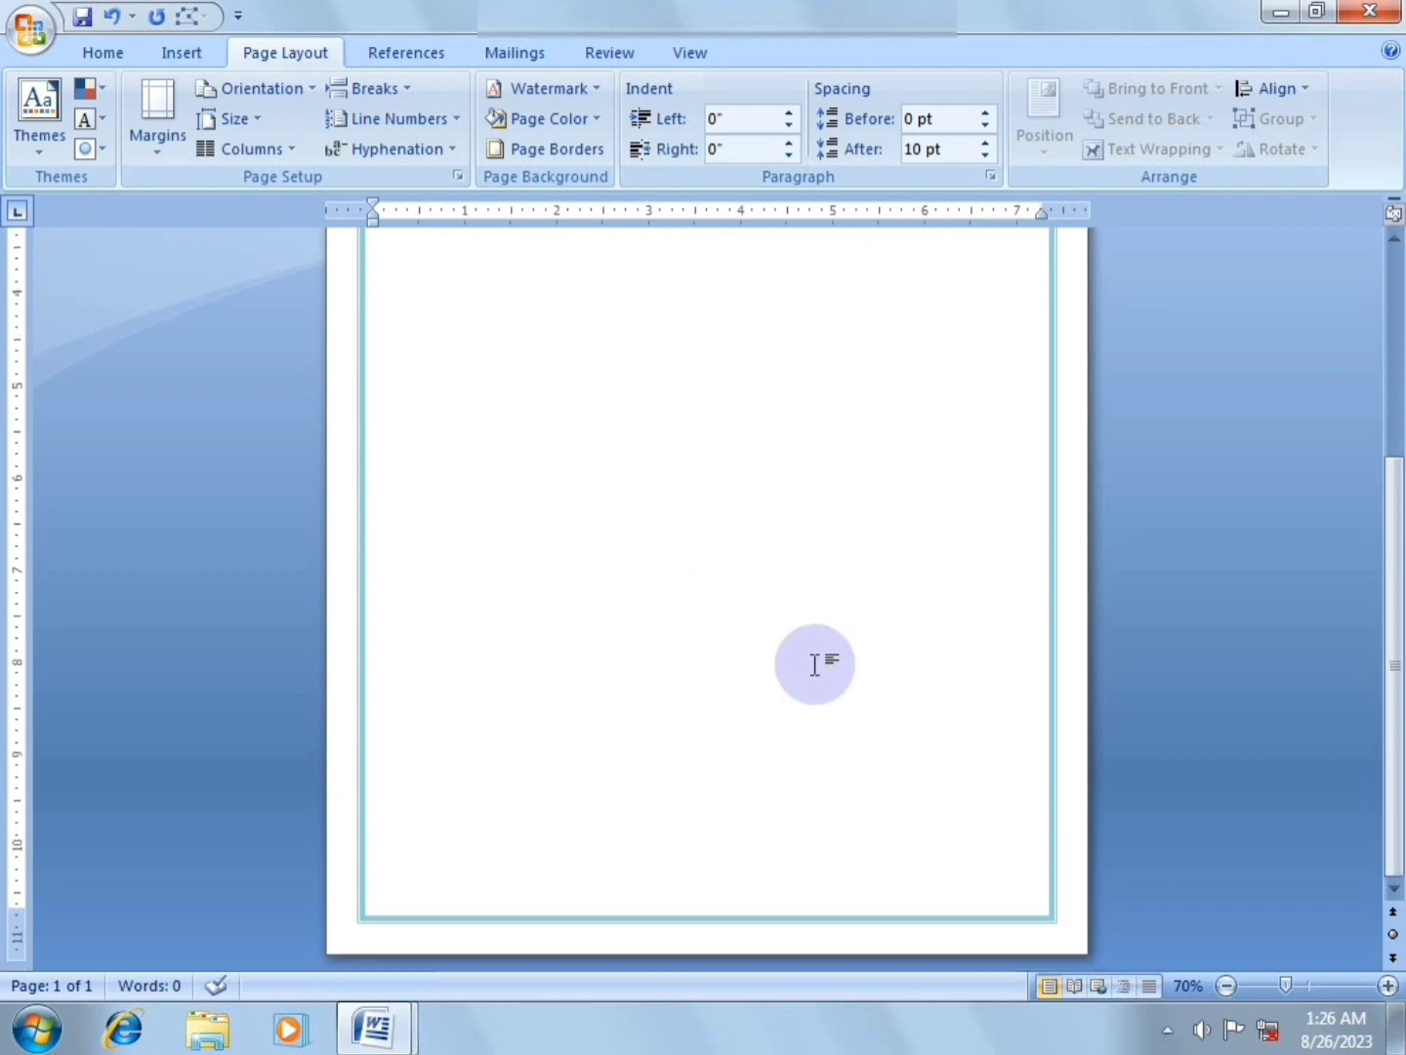
Draw a rectangle about 2.61" wide and 10.85" high inside the page border, filling its left side from top to bottom.
scroll(815, 664, "up", 8)
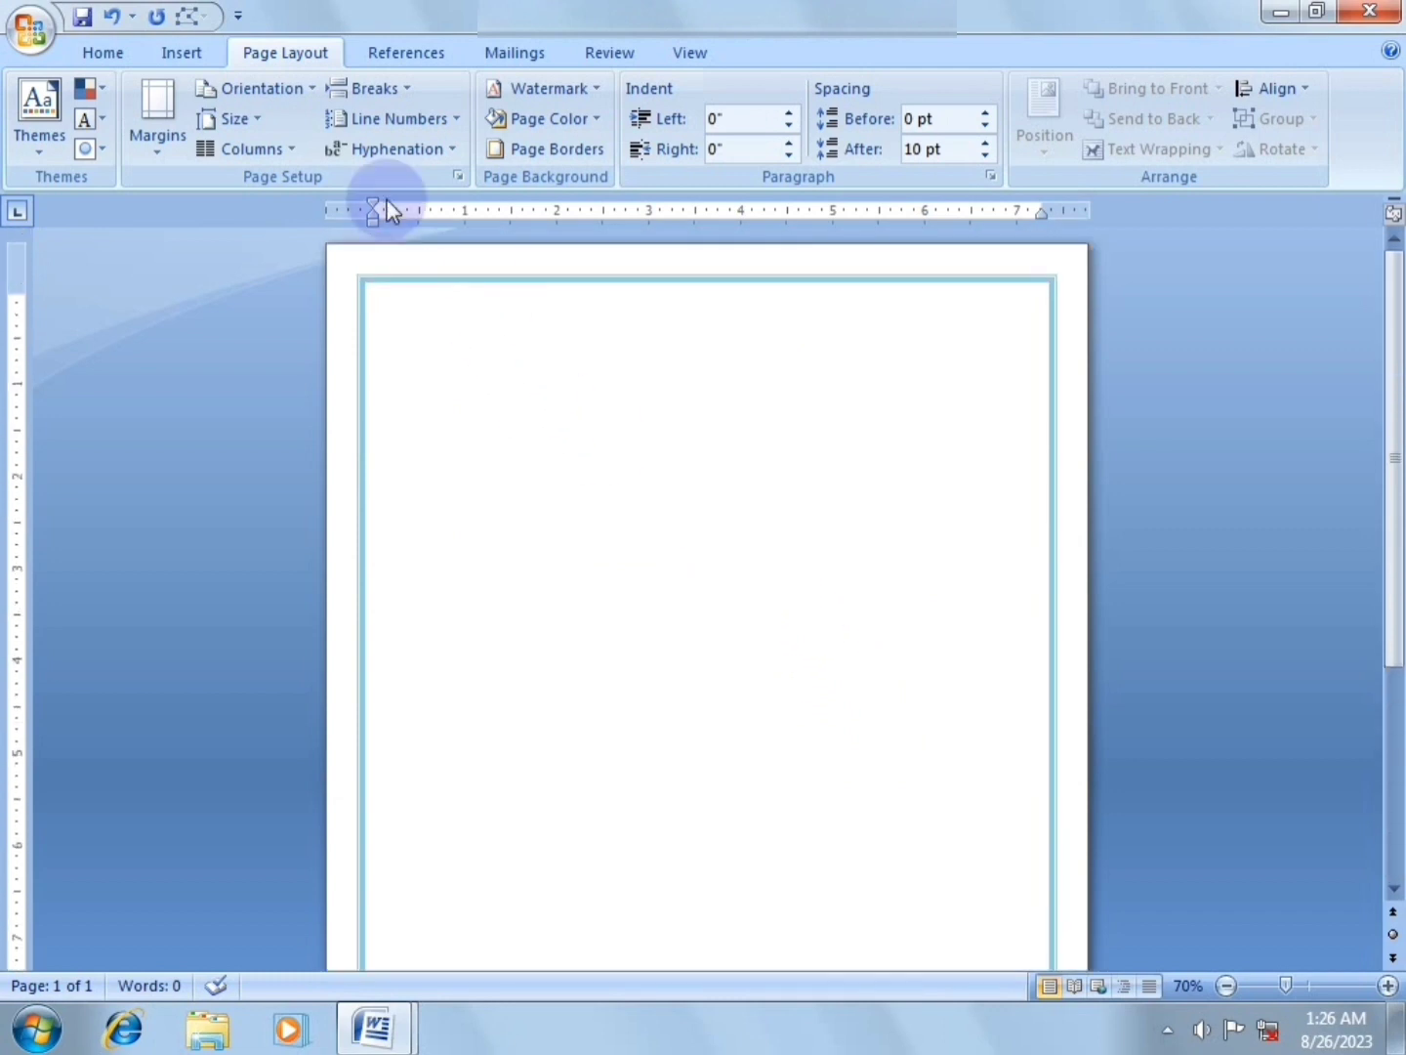
left_click(172, 51)
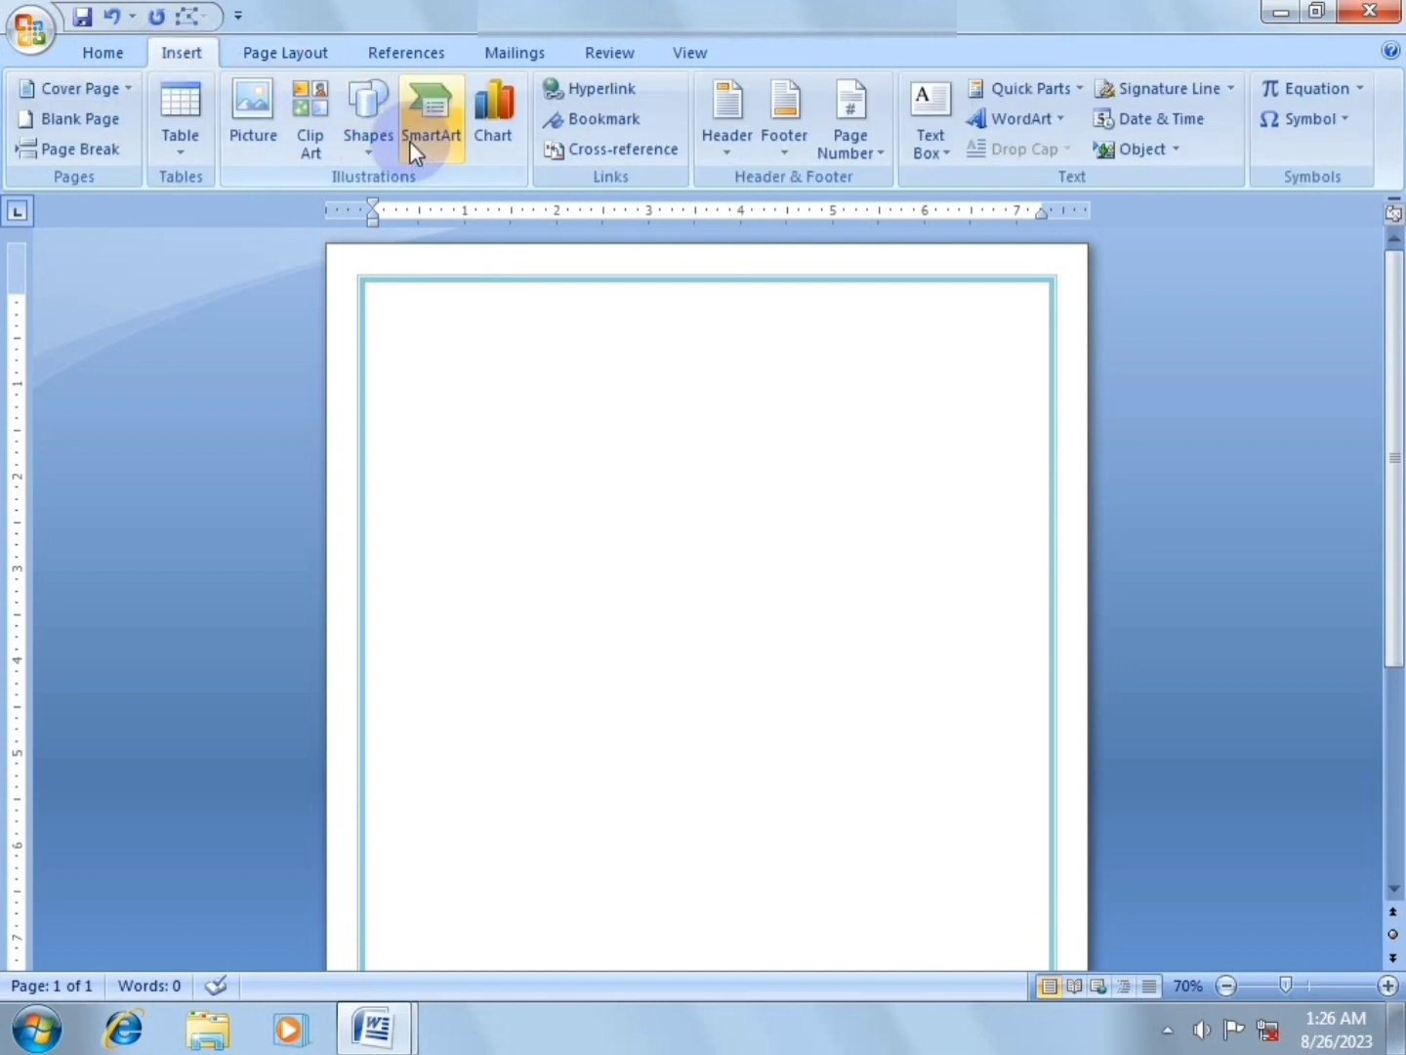
left_click(371, 137)
left_click(466, 208)
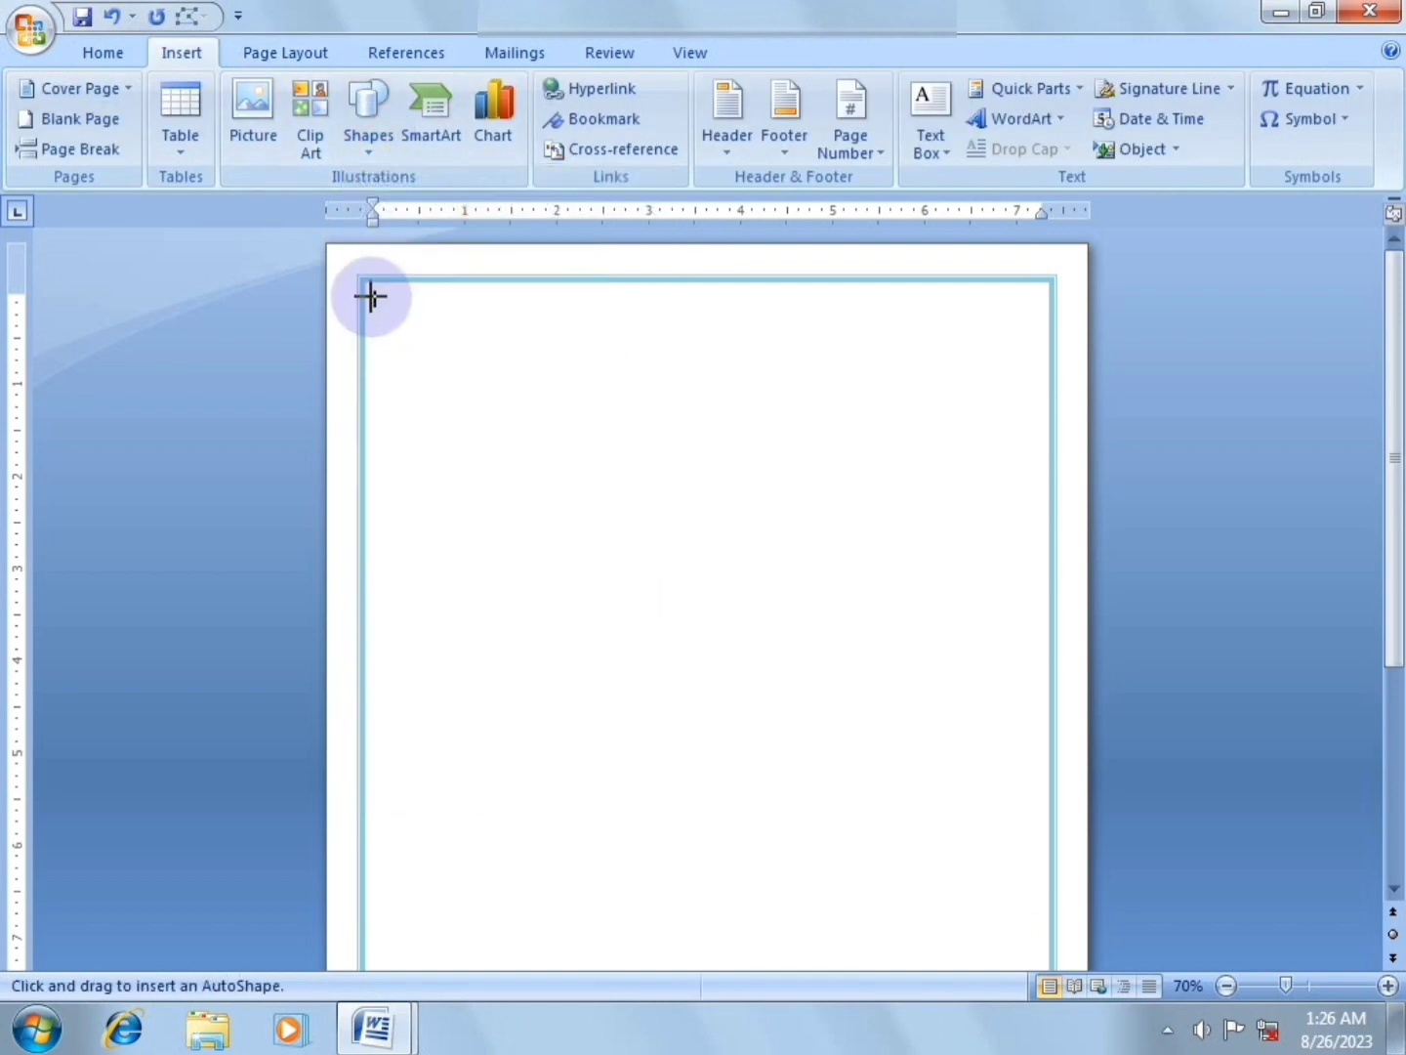
mouse_move(367, 286)
left_mouse_down()
mouse_move(537, 370)
mouse_move(621, 988)
mouse_move(612, 910)
left_mouse_up()
Apply the teal diagonal gradient shape style to the tall sidebar rectangle.
scroll(670, 716, "up", 7)
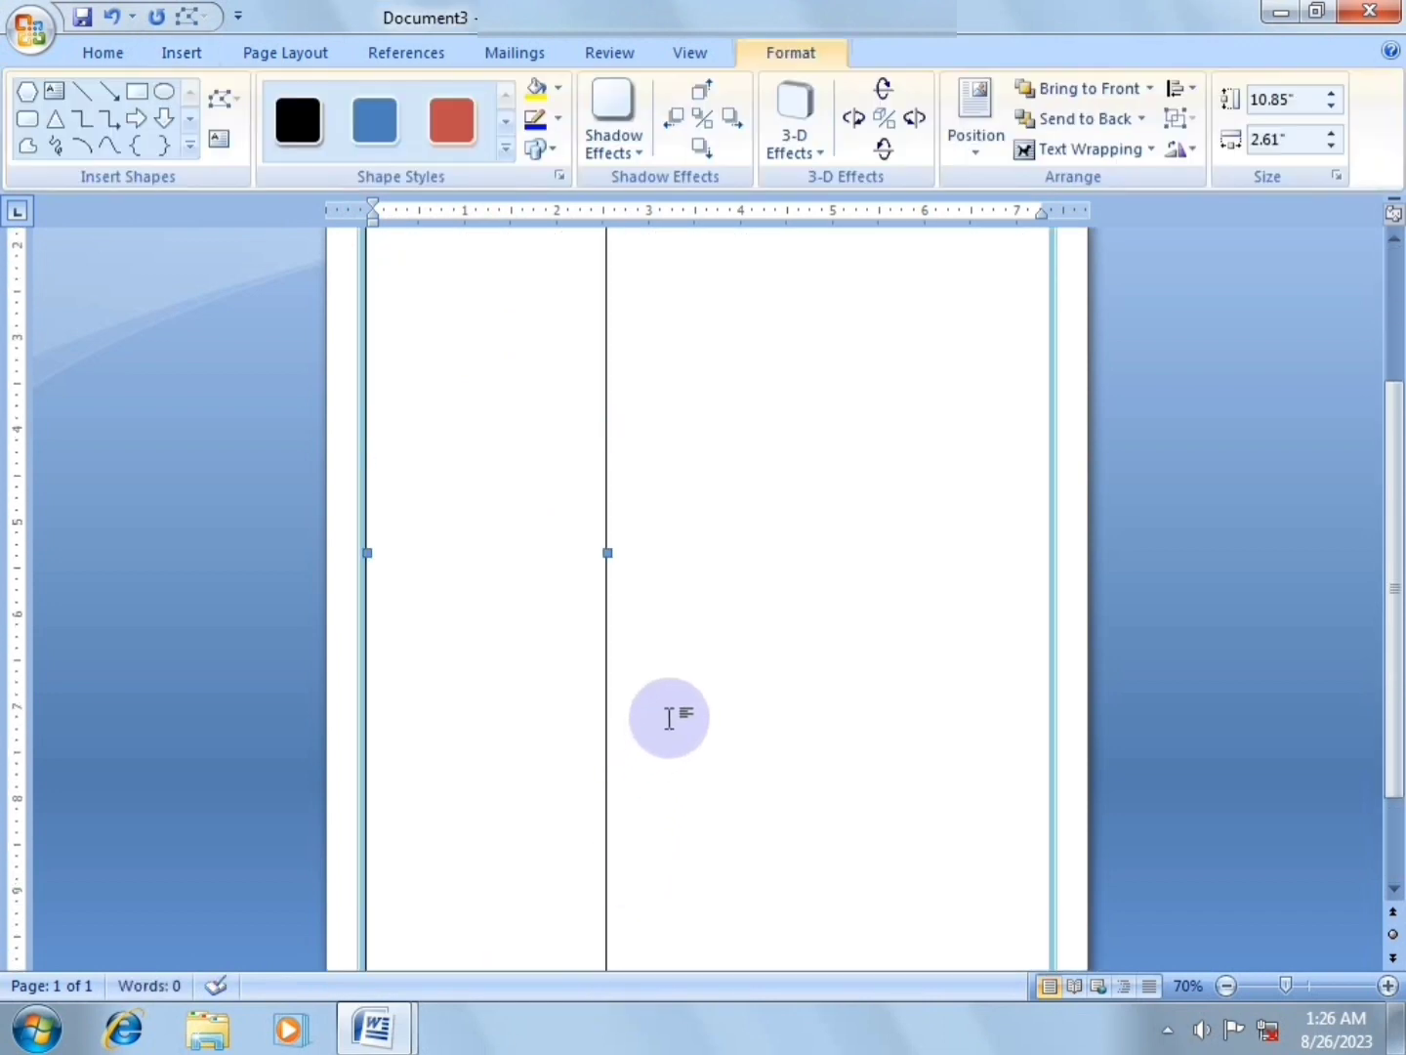
left_click(506, 147)
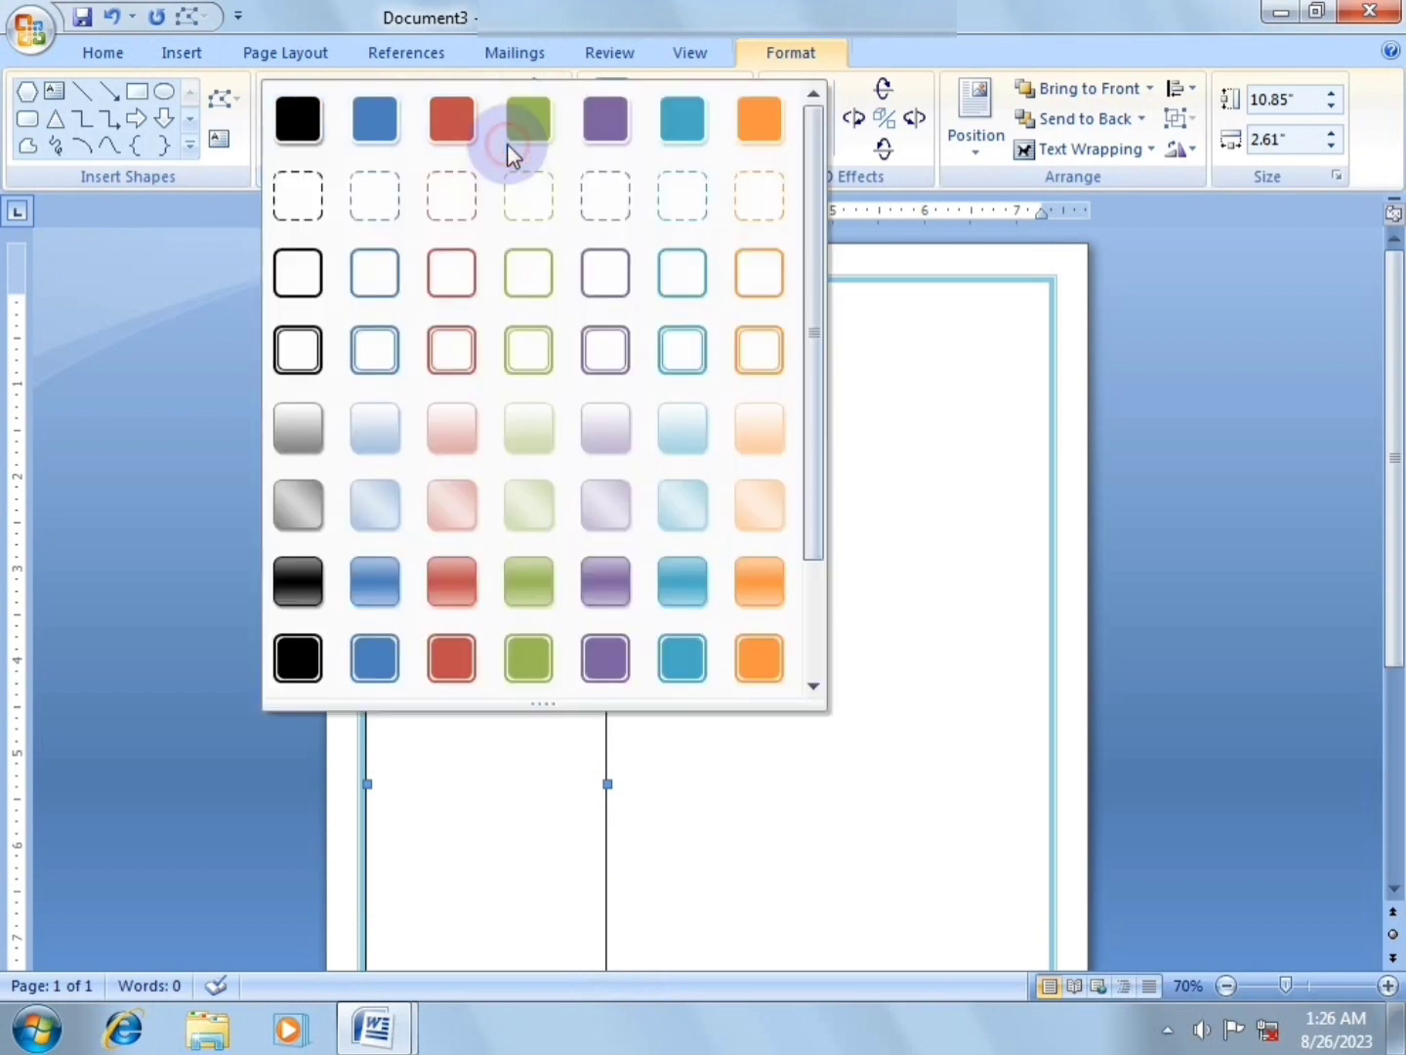
left_click(689, 495)
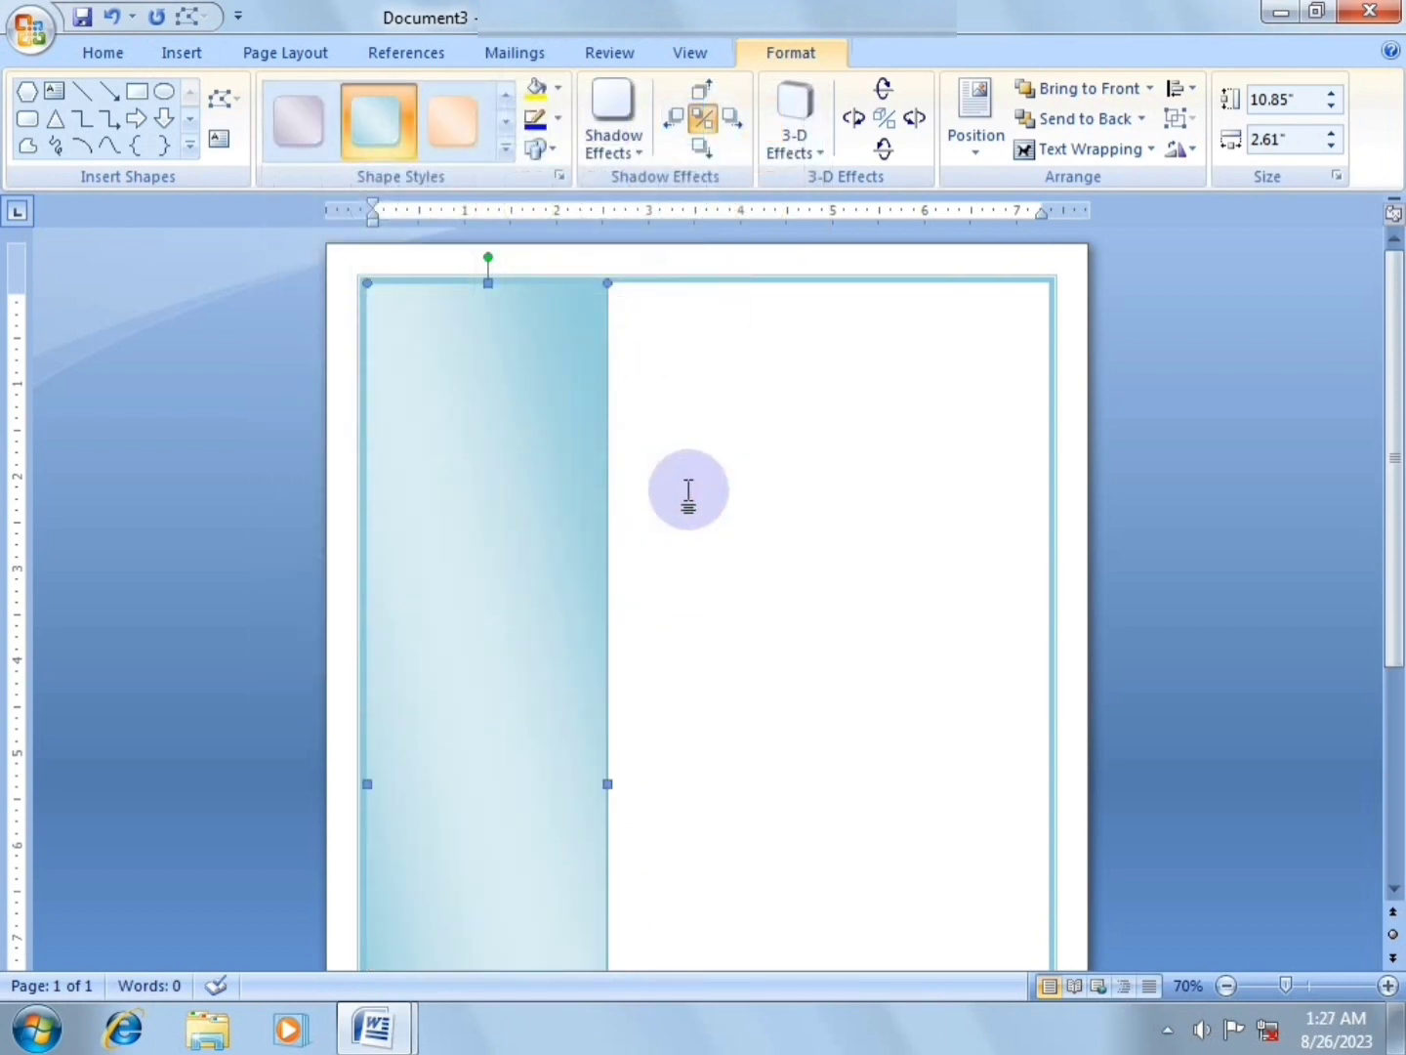
left_click(757, 433)
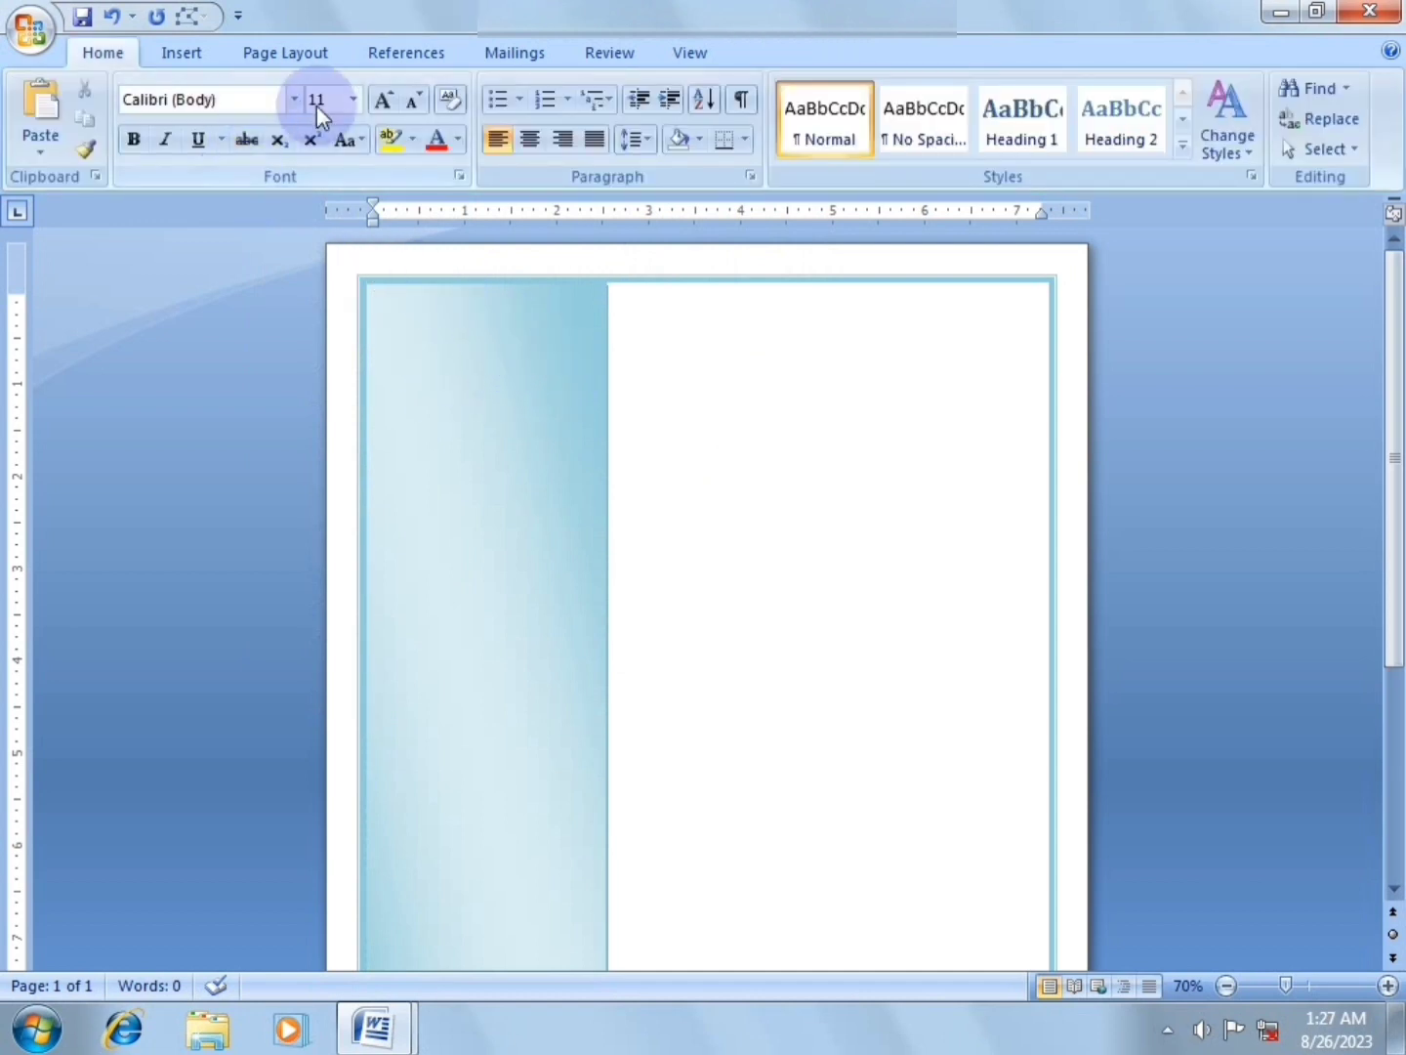
Insert the CV logo picture Picsart_23-08-25_21-28-25-406 from the Cmputer Files folder.
left_click(182, 55)
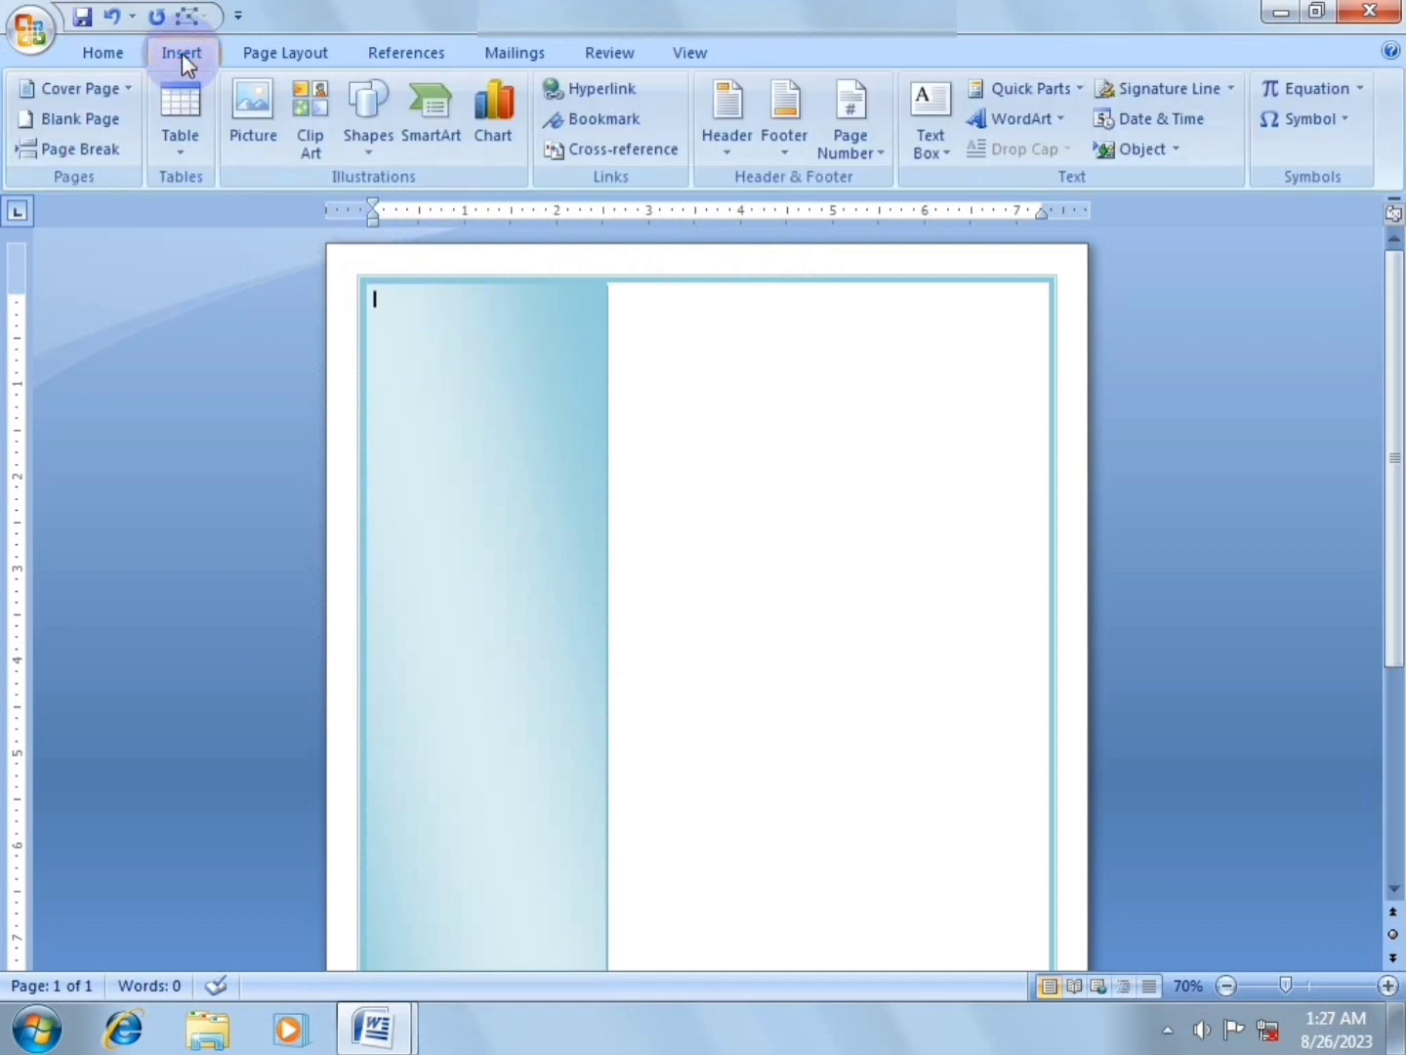
left_click(270, 123)
left_click(729, 507)
scroll(729, 497, "down", 10)
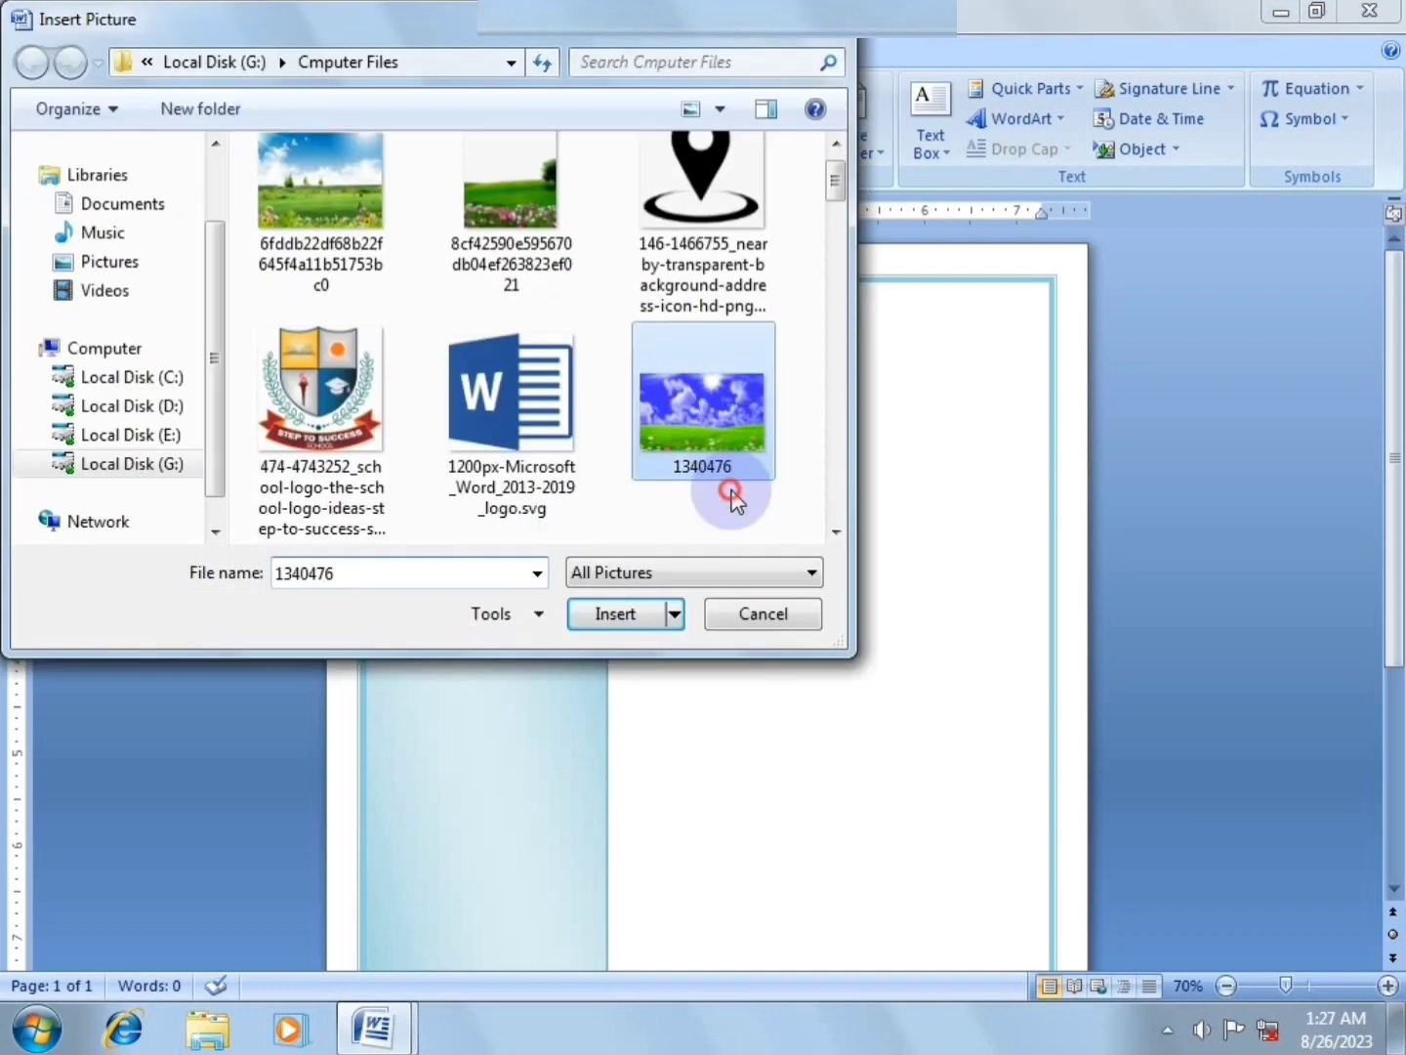
scroll(618, 493, "down", 6)
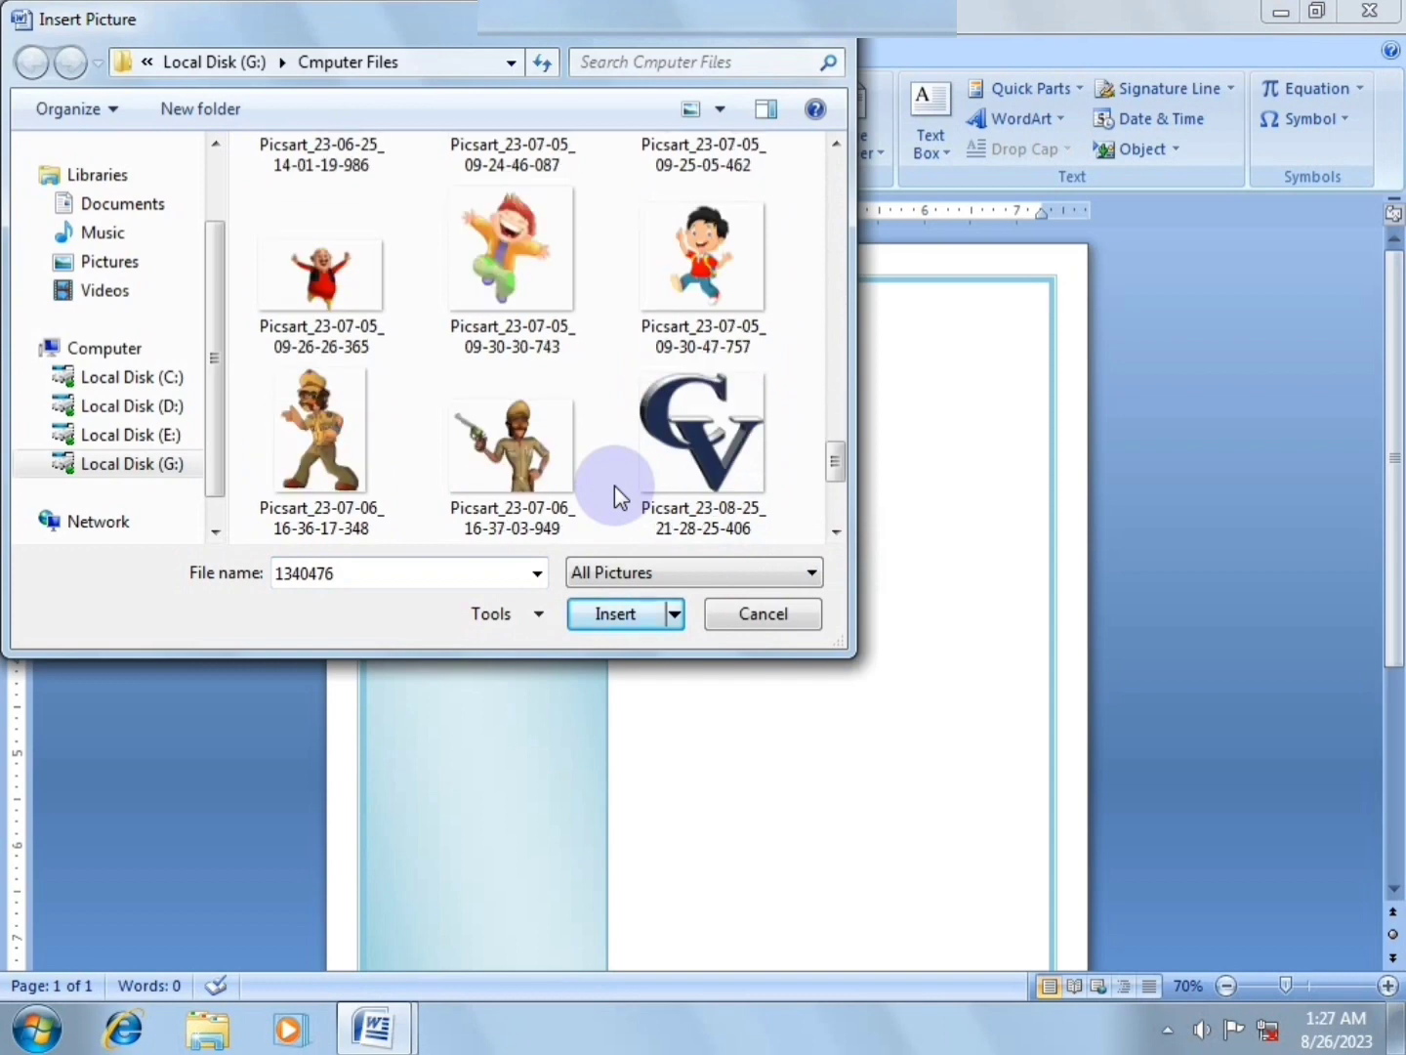
left_click(672, 444)
left_click(649, 613)
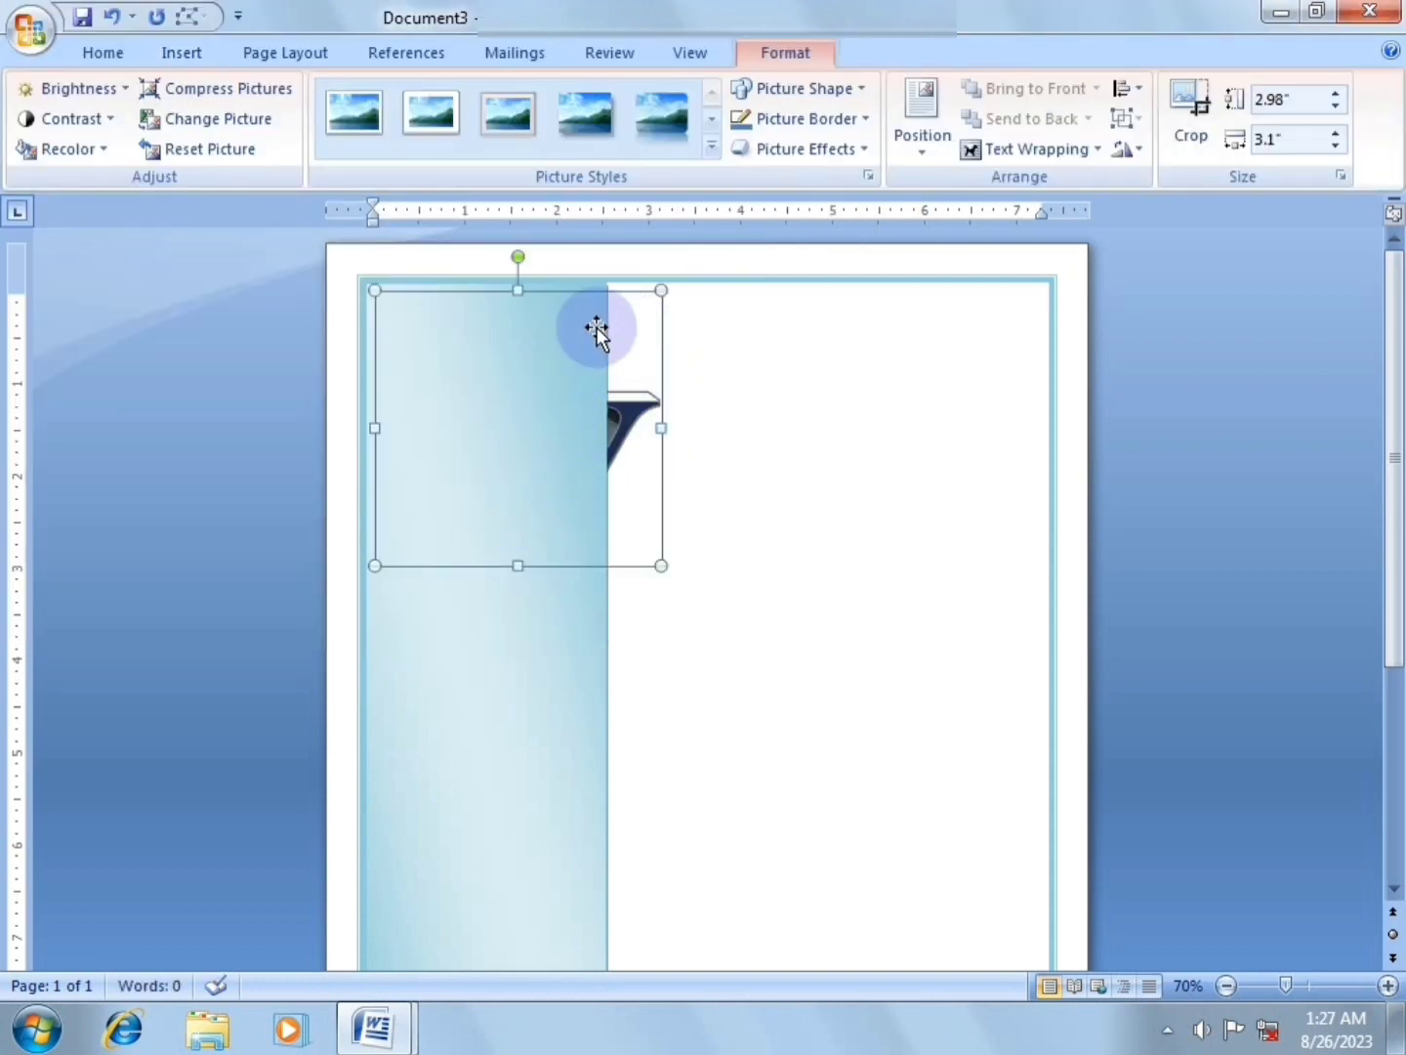
Set the CV logo's text wrapping to In Front of Text and shrink it to fit within the sidebar's width.
left_click(1051, 154)
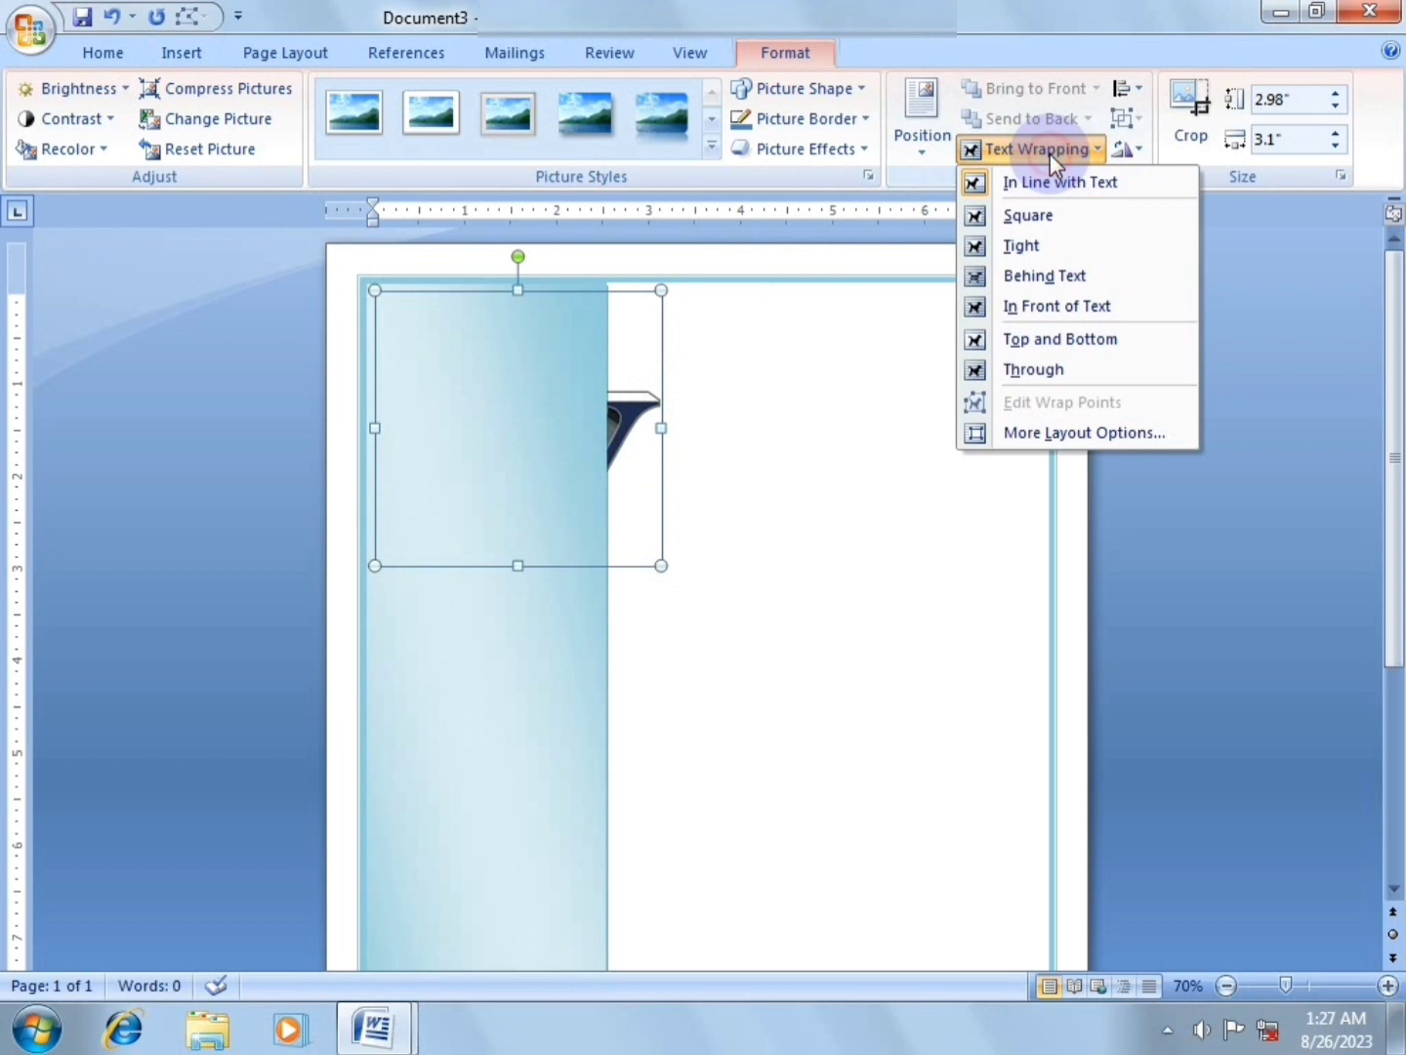
left_click(1057, 300)
left_click_drag(635, 549, 590, 493)
left_click(738, 469)
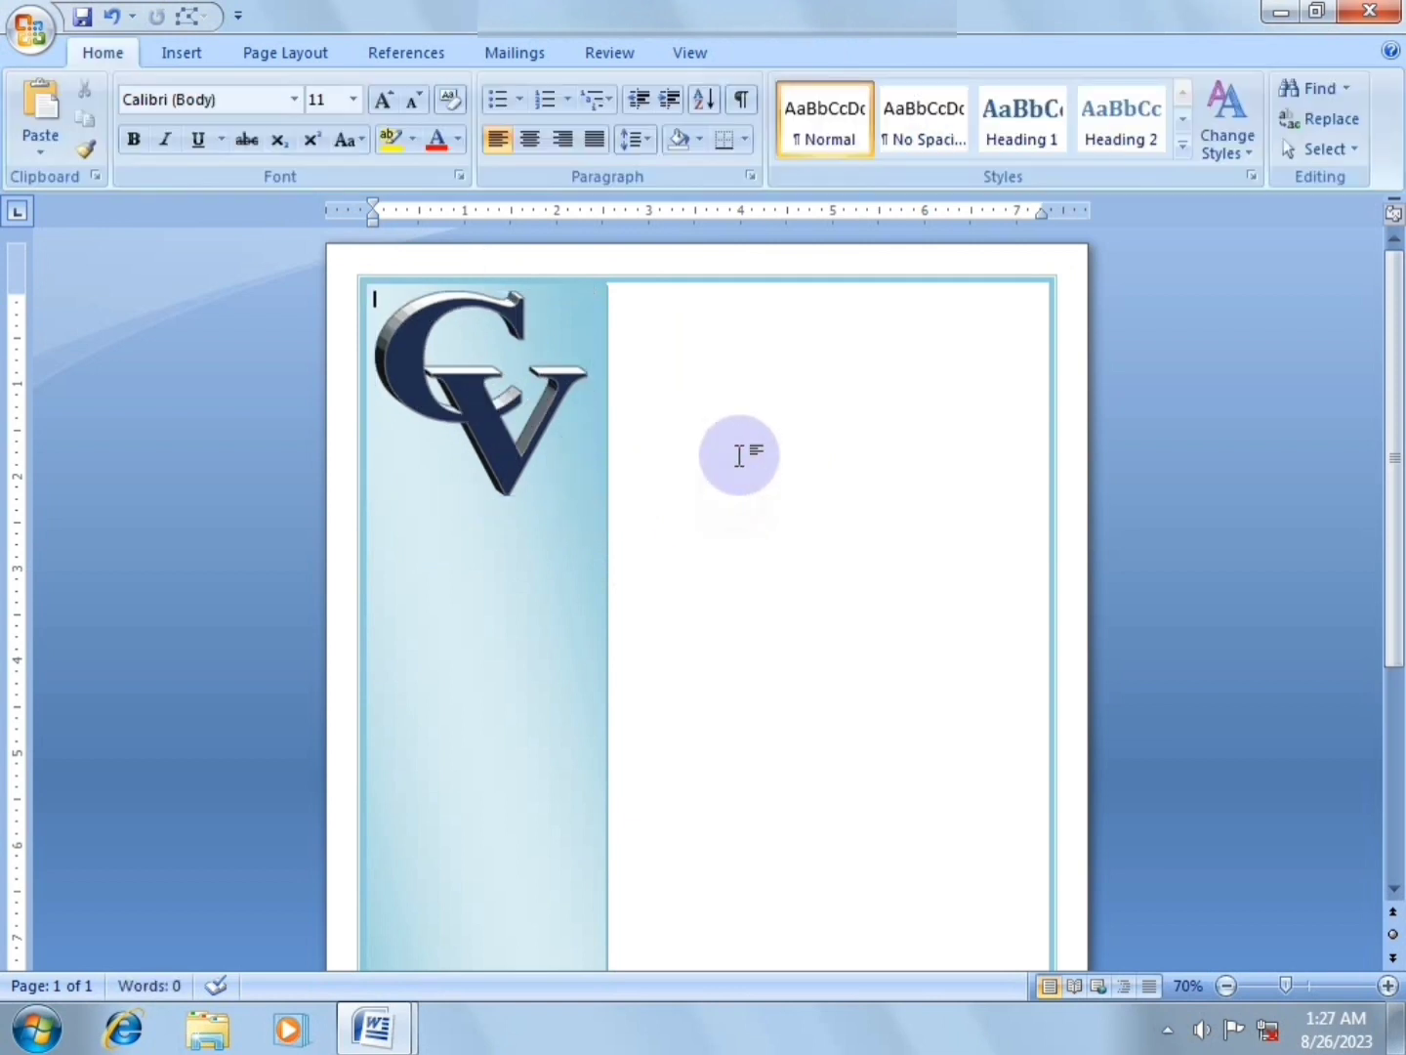
Place the insertion point beside the CV logo at the 3-inch mark and set the font to Cambria (Headings), size 20.
left_click(680, 383)
double_click(652, 444)
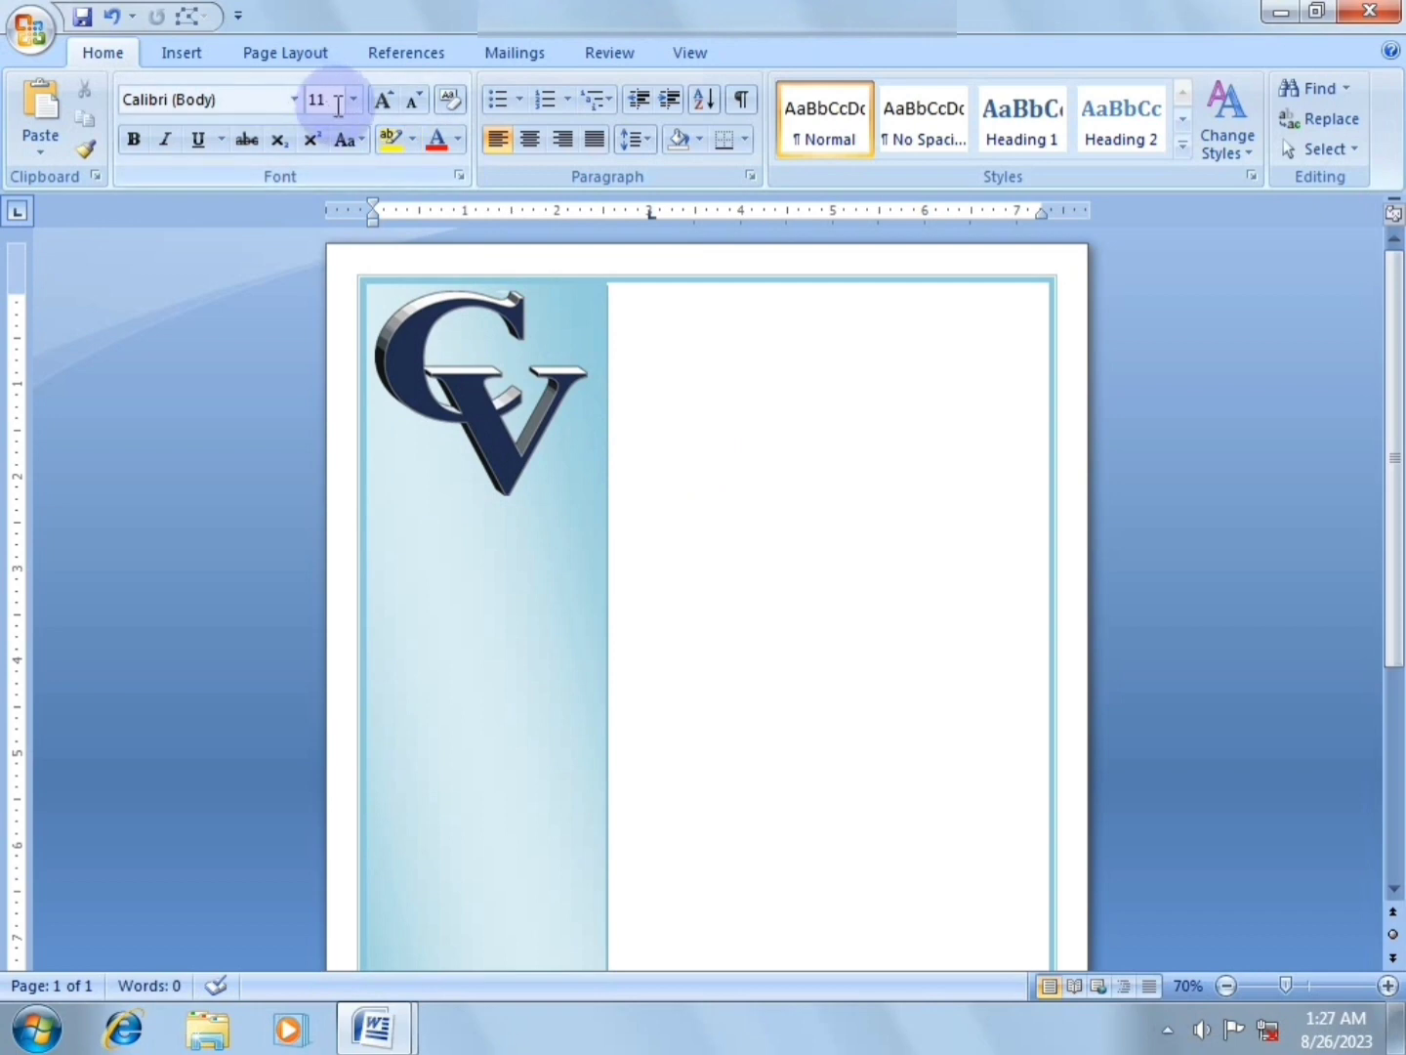
left_click(293, 100)
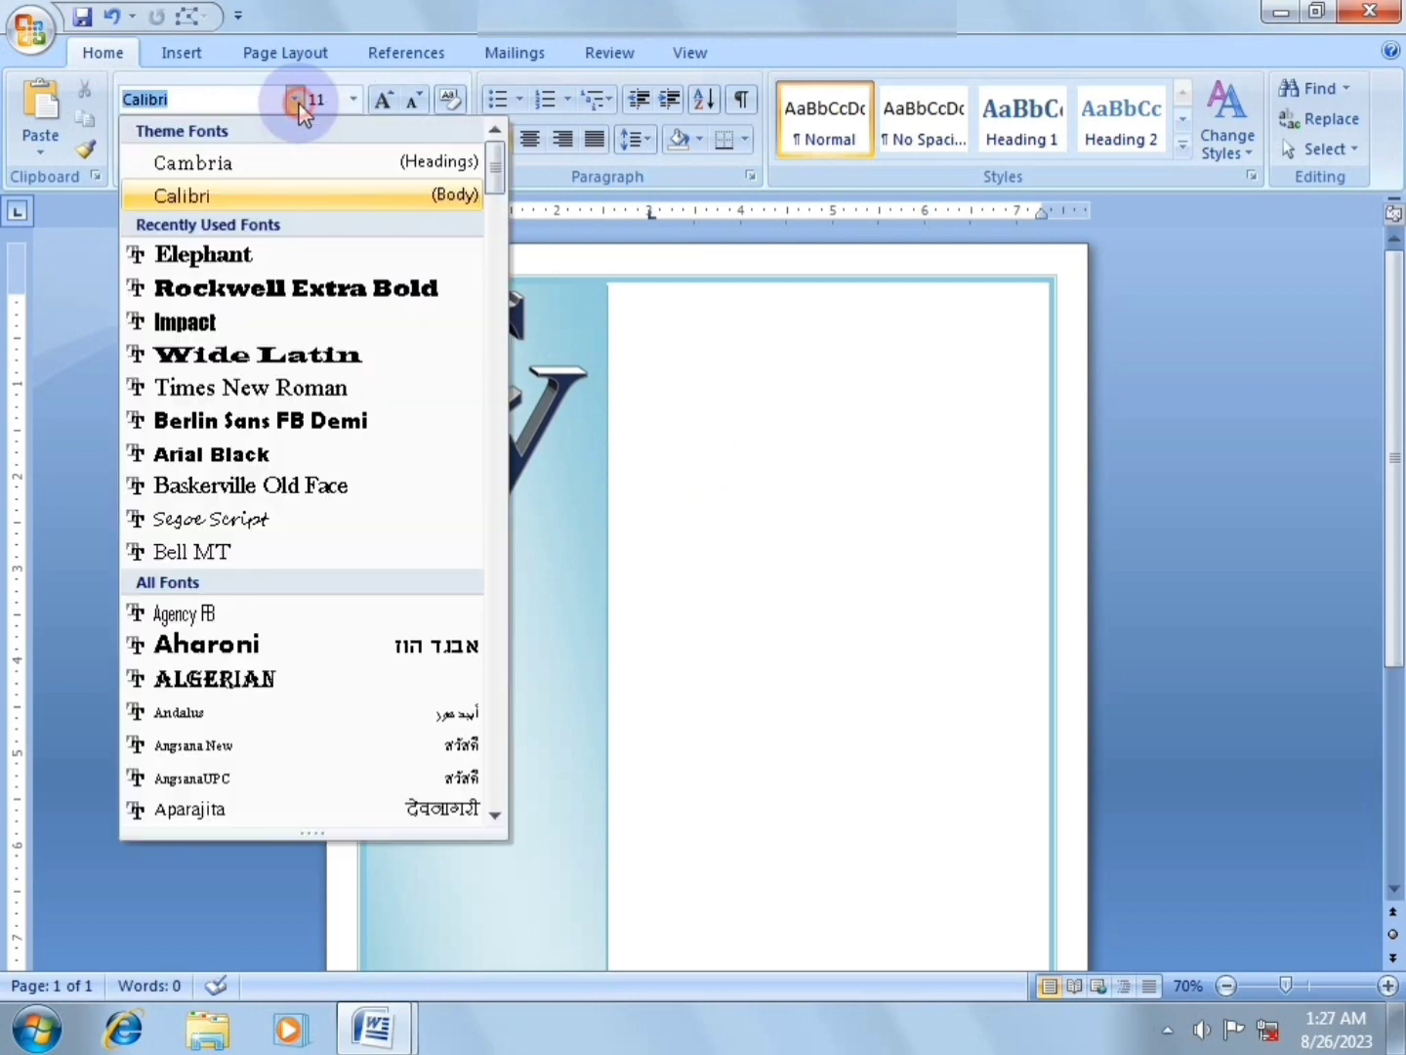
left_click(250, 174)
left_click(381, 100)
left_click(381, 100)
left_click(381, 100)
left_click(381, 100)
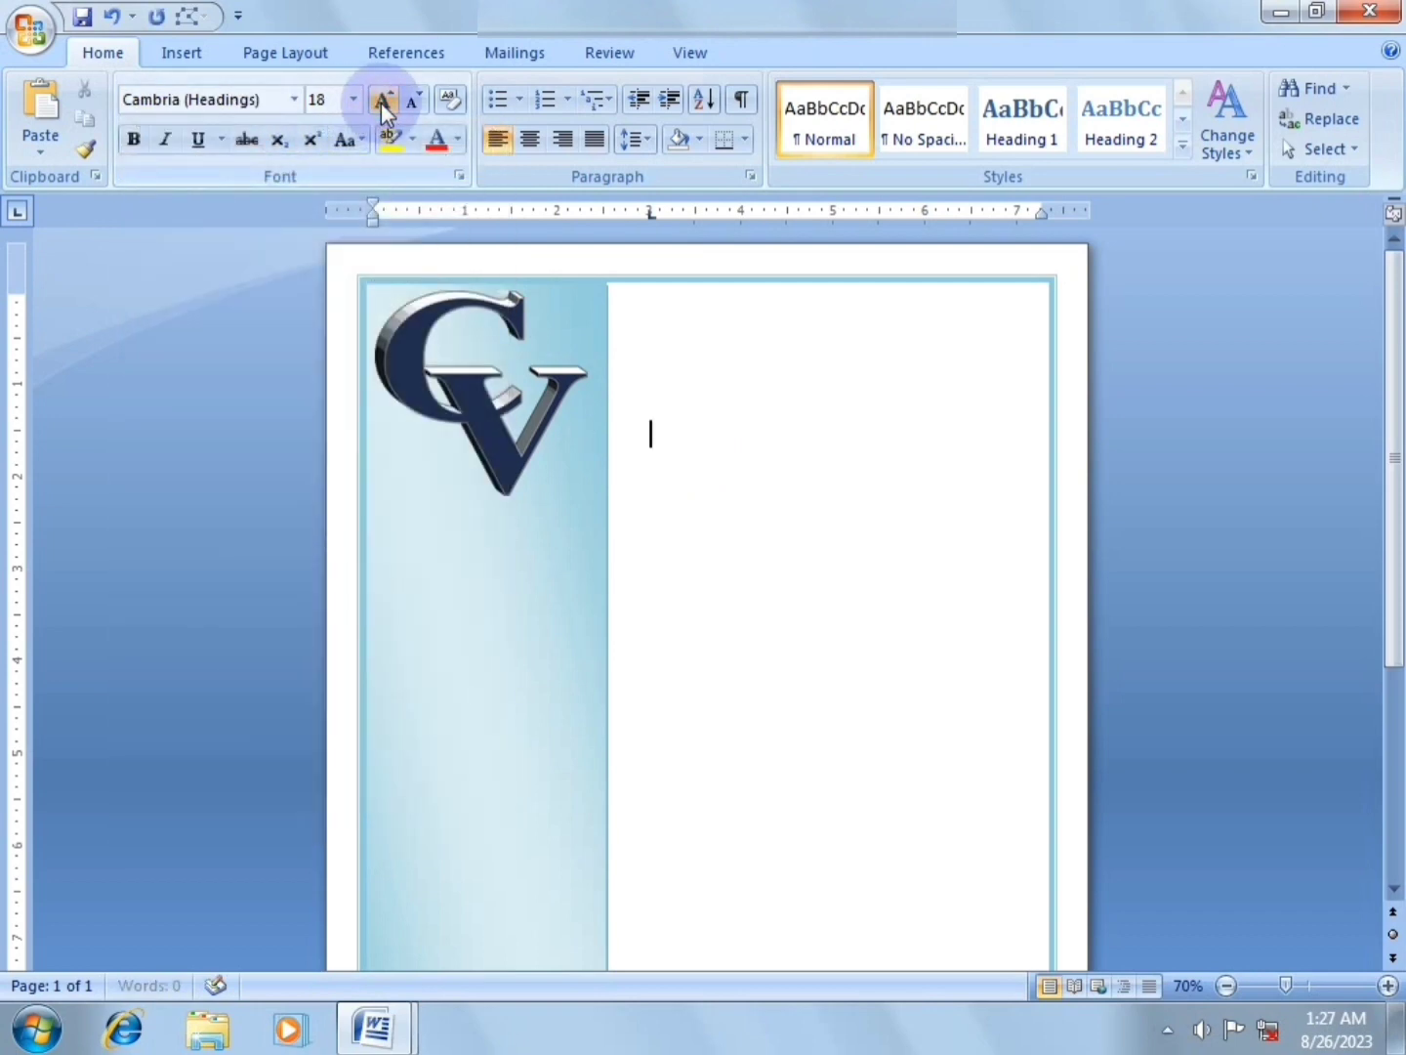
left_click(381, 99)
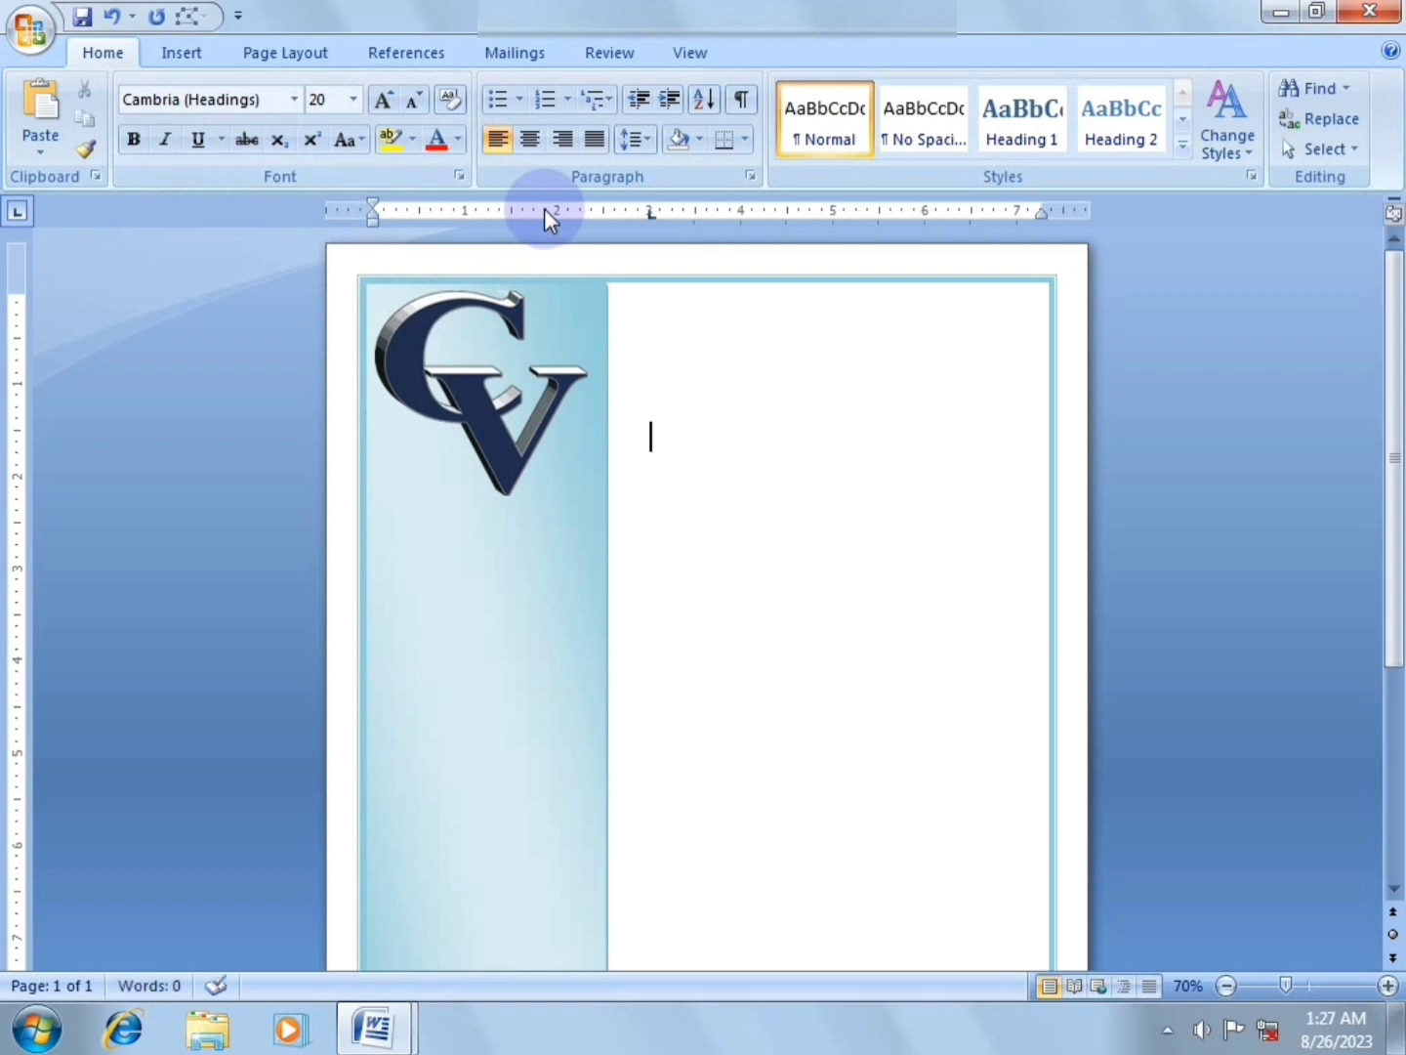
Enter the person's full name in capitals as the heading line beside the CV logo.
type("ALLAH DA")
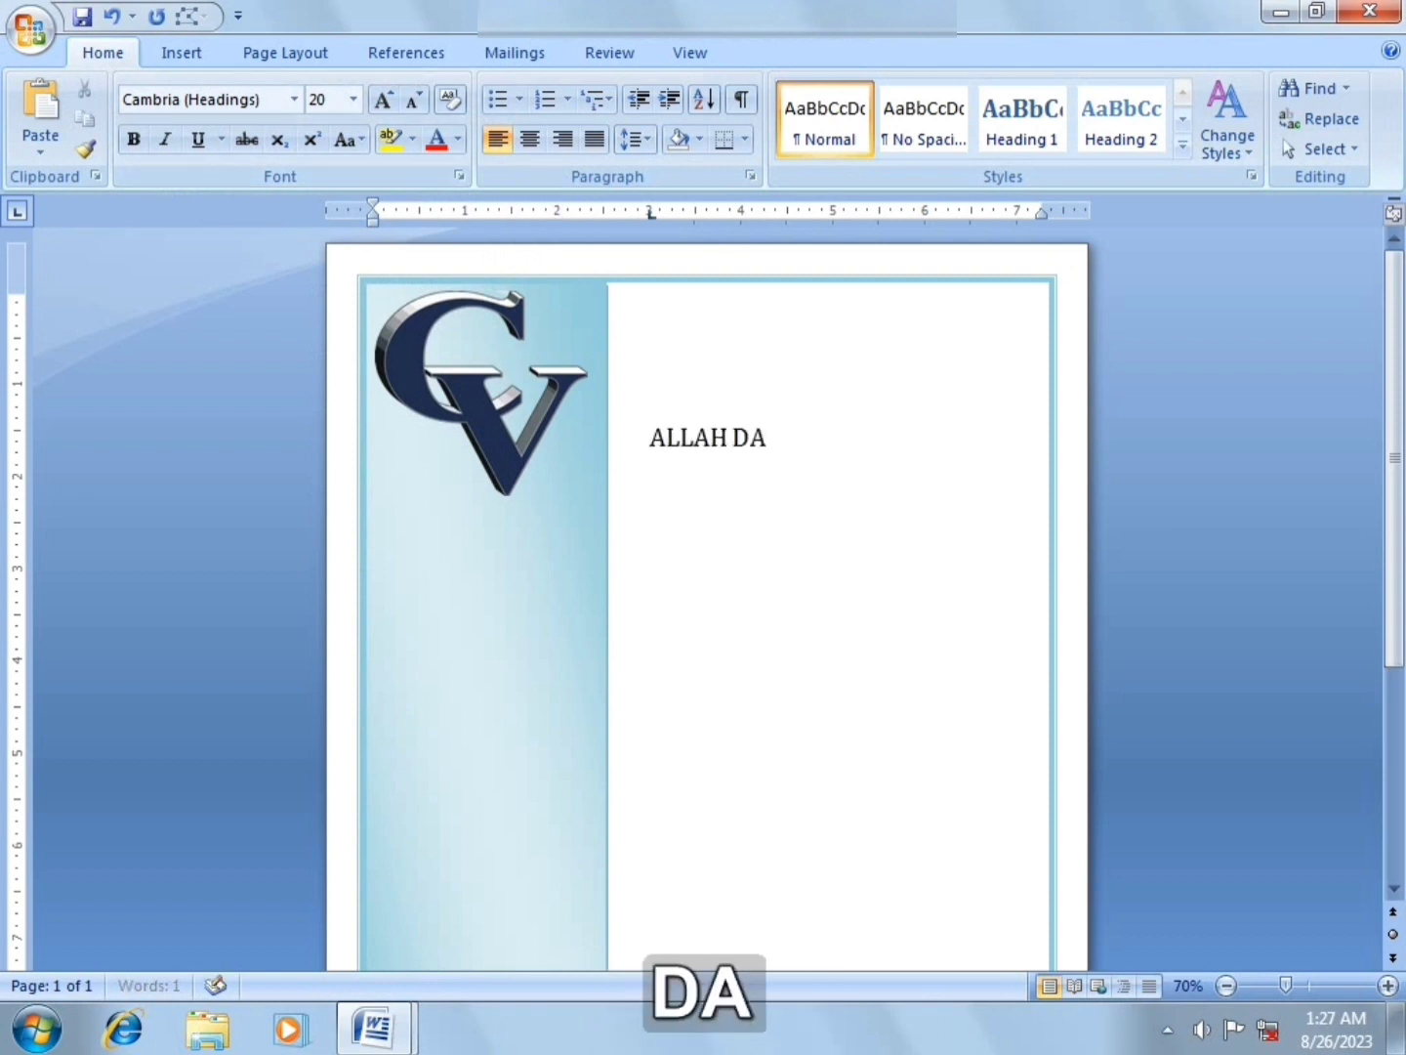
type("D")
key("Return")
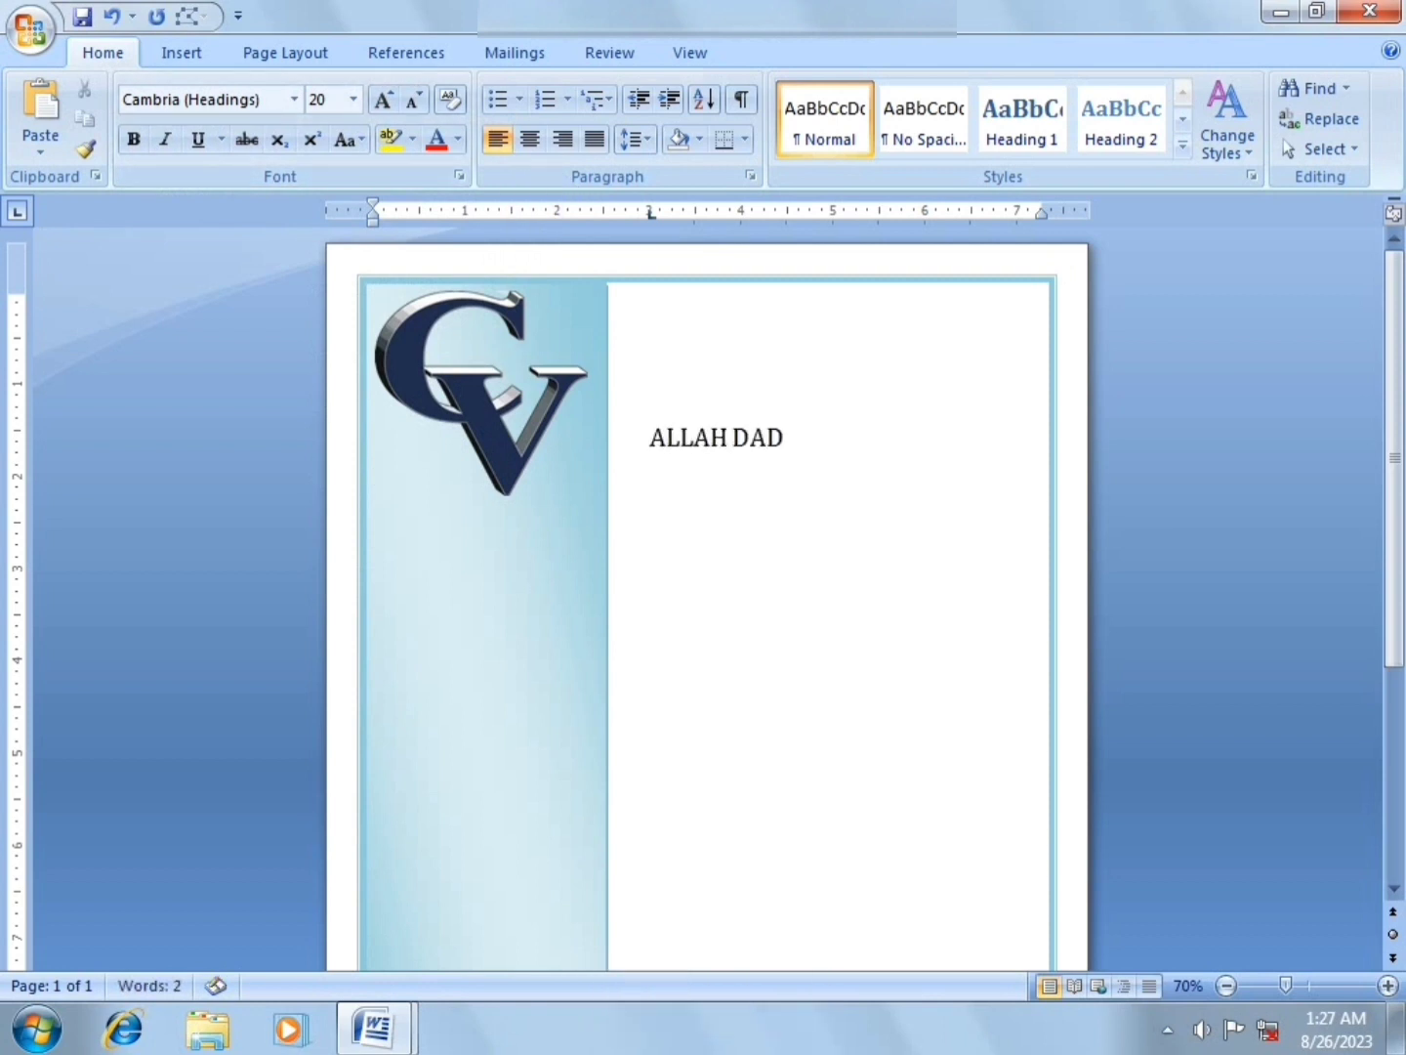
Below the name, enter a three-line size 14 statement from "I want to be best youtuber" to "I also take 1 million subscribers held in computer.".
key("Tab")
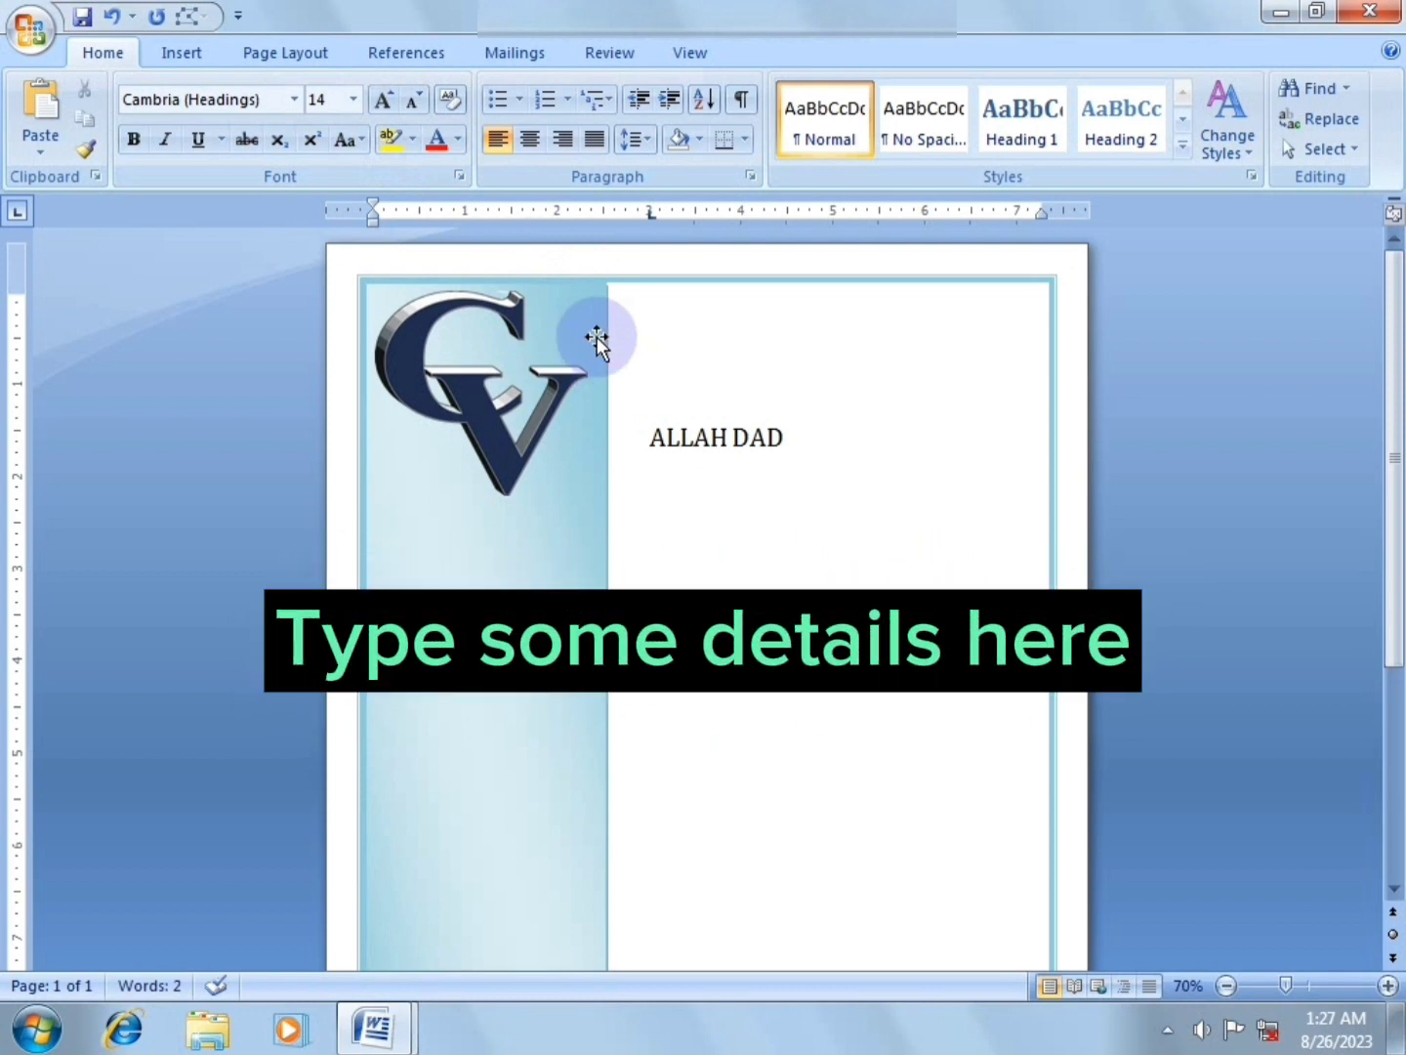
type("I")
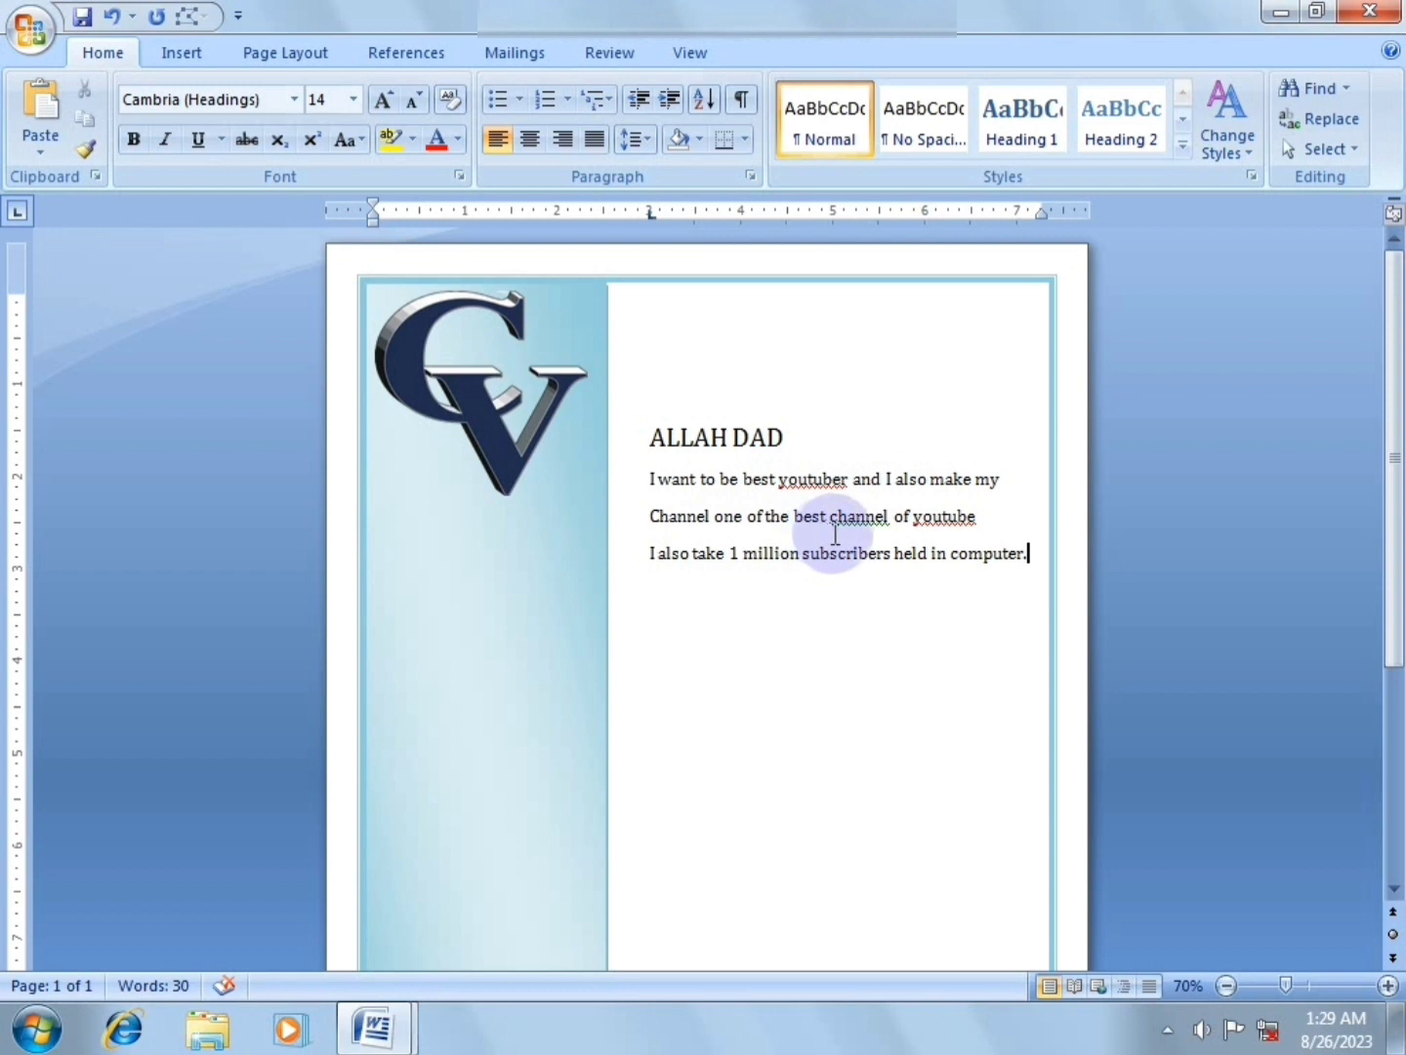
type(".")
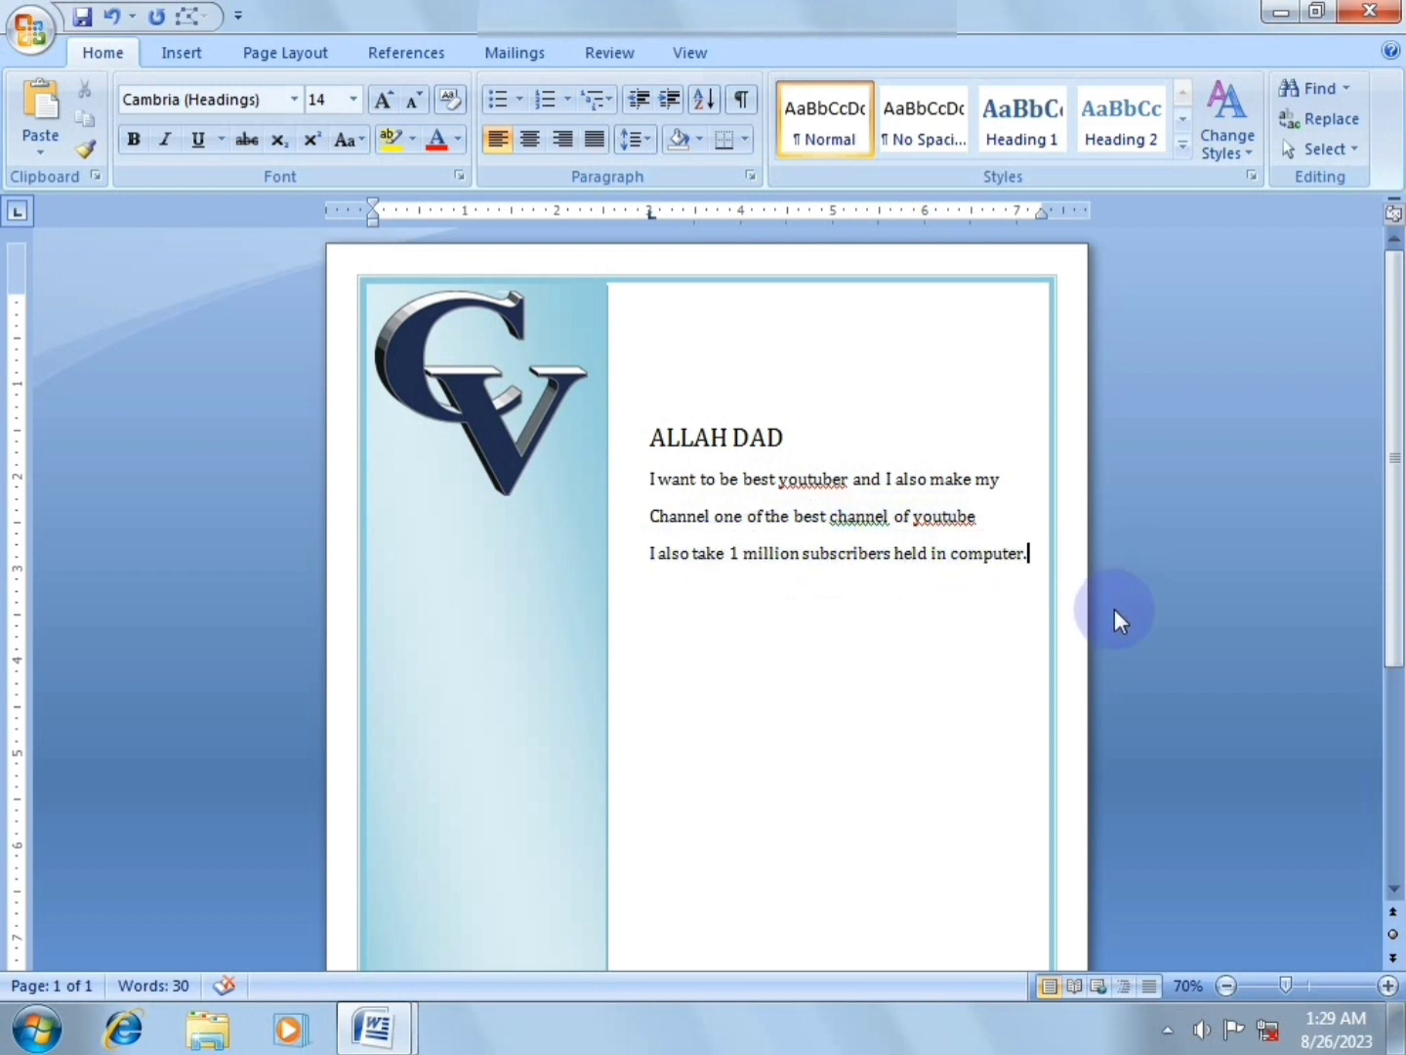
scroll(776, 664, "up", 2)
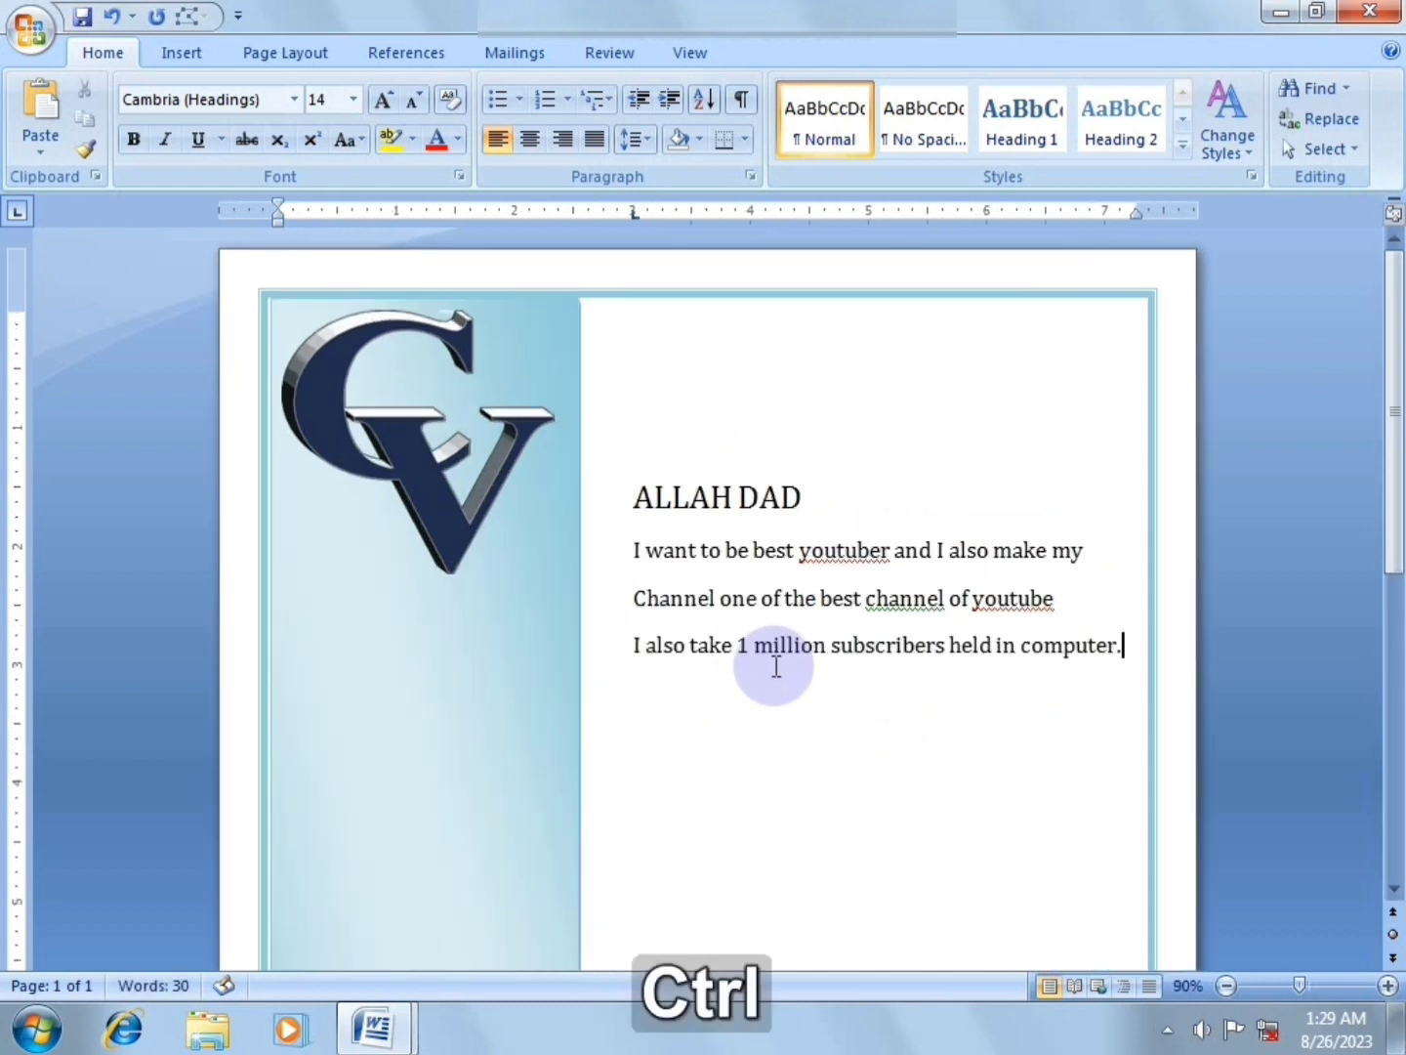
scroll(777, 667, "down", 2)
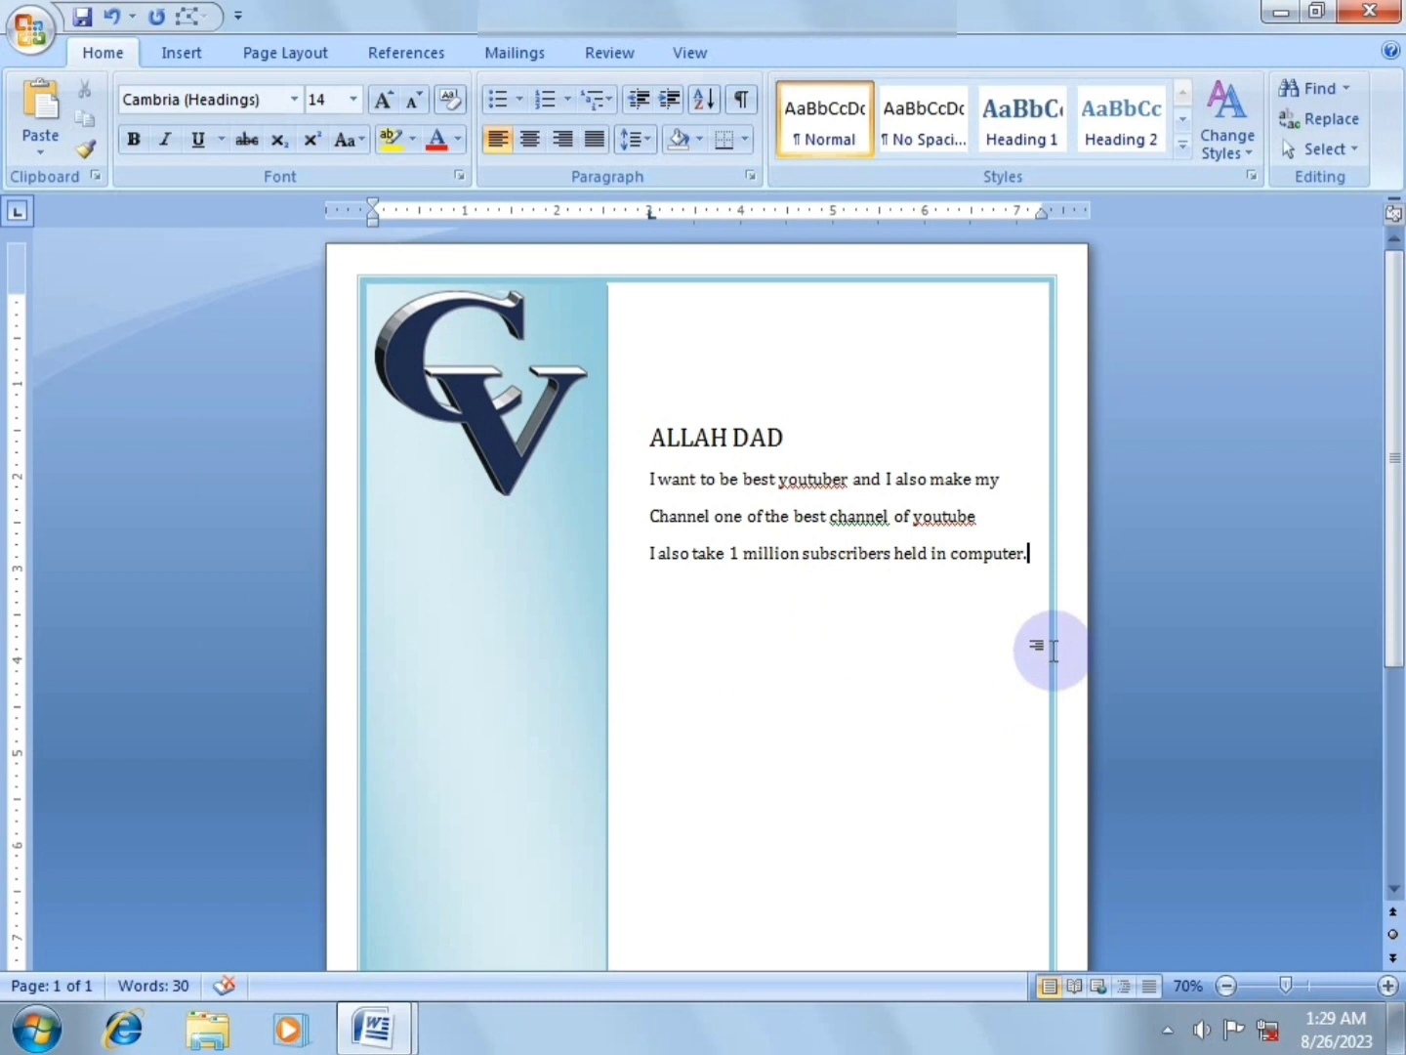
scroll(1025, 697, "down", 1)
scroll(700, 621, "up", 1)
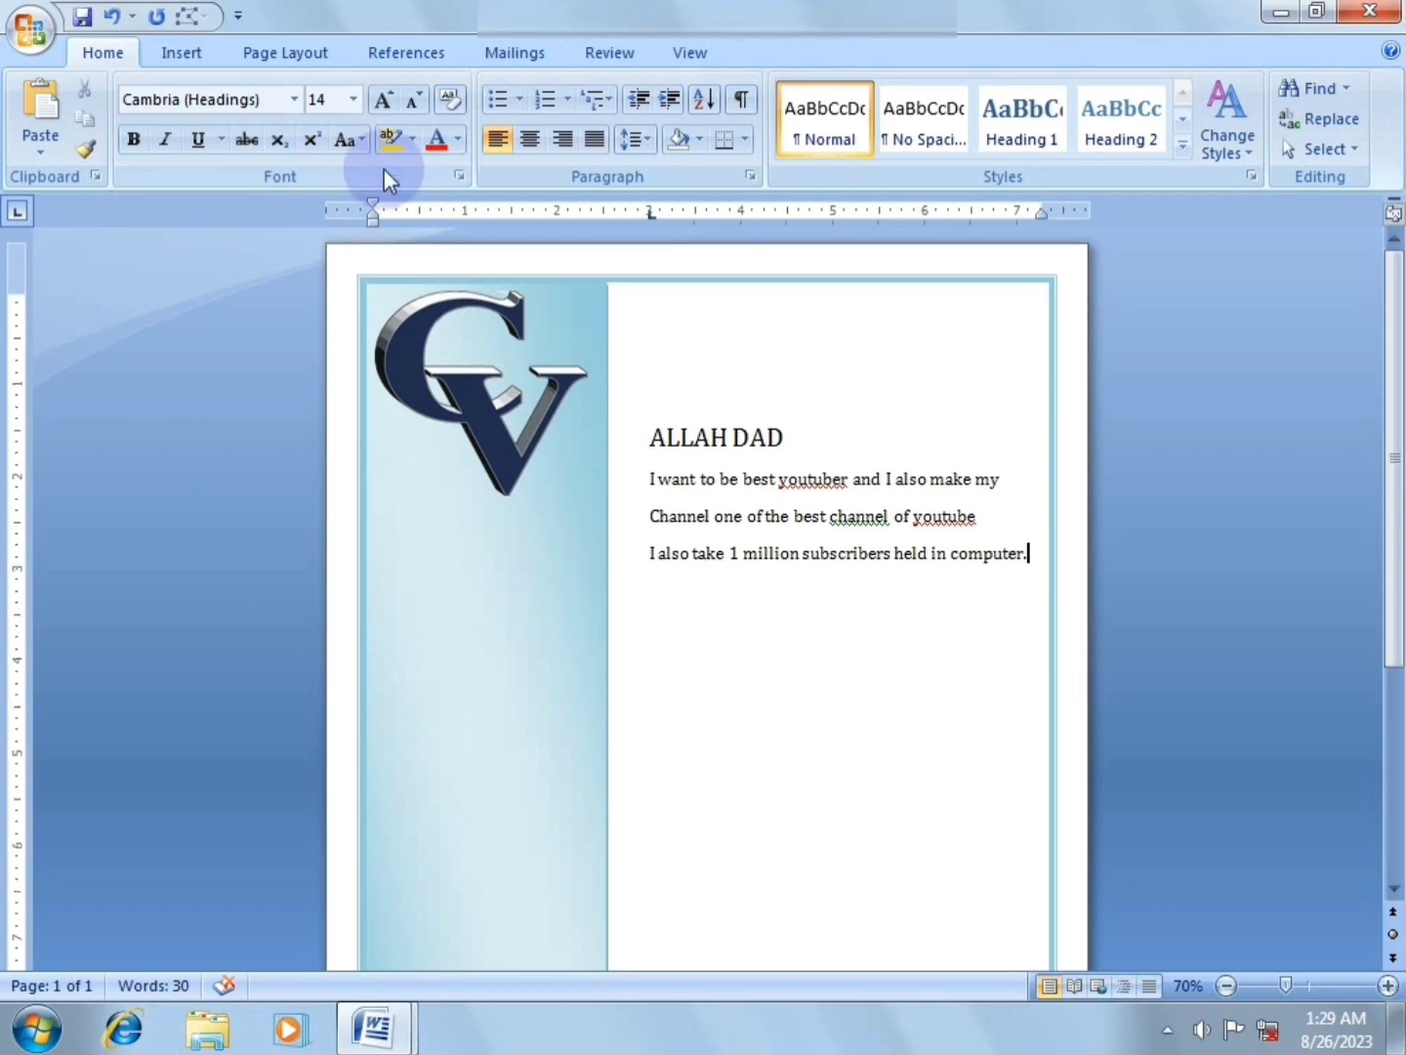
Draw a horizontal rectangle below the statement from the sidebar to the page border, reducing it to about 0.45" high and 4.82" wide.
left_click(186, 53)
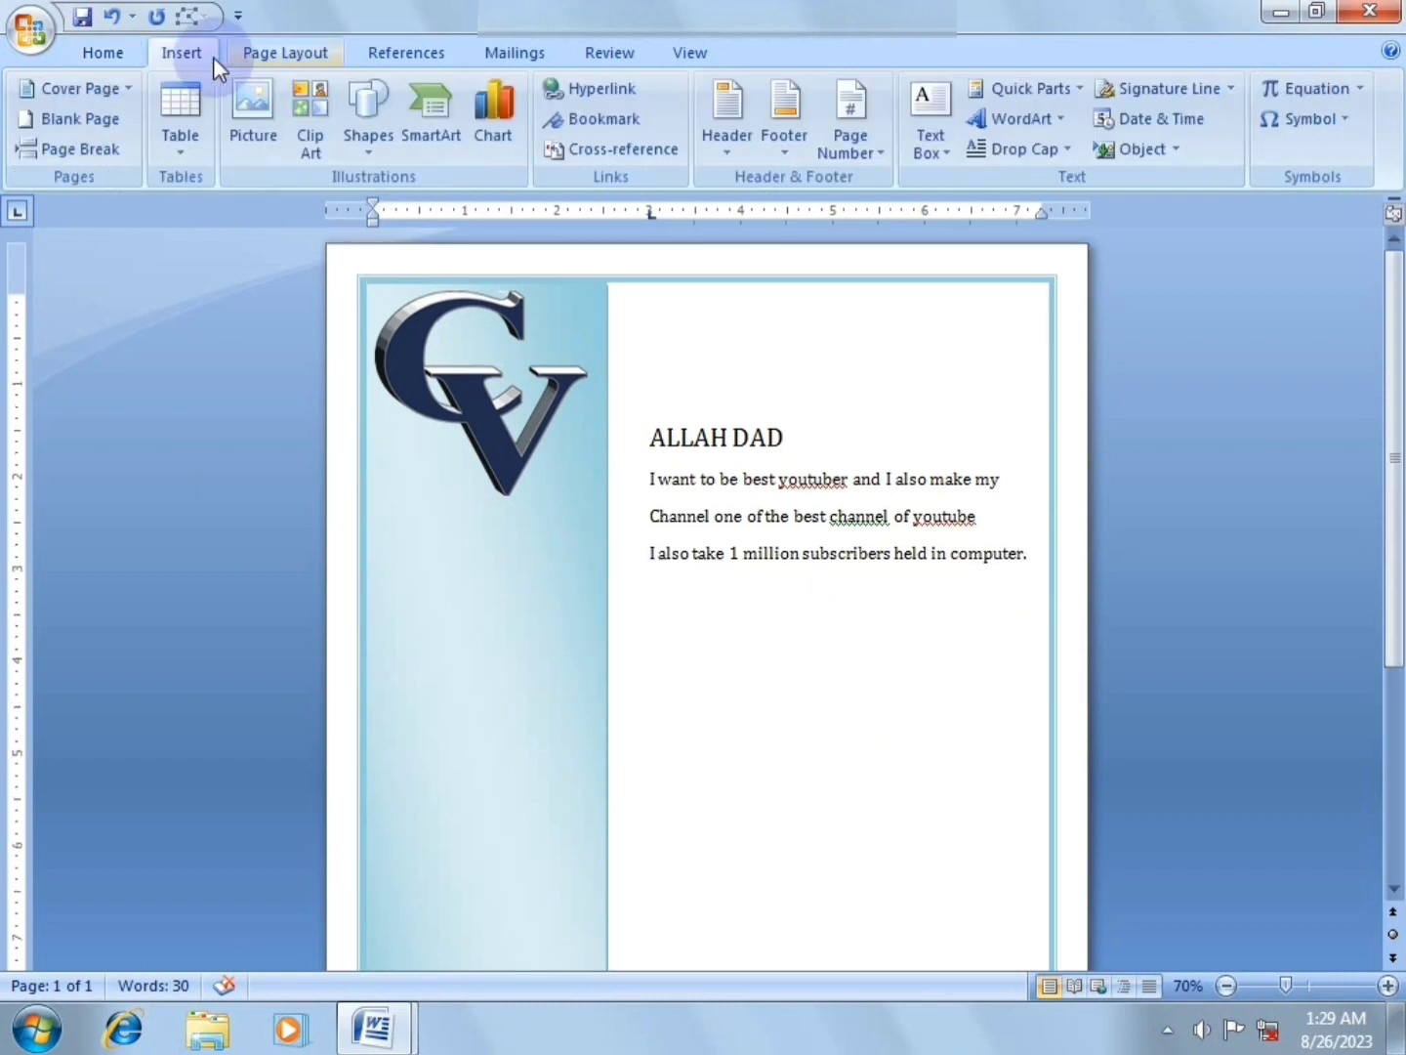
left_click(363, 127)
left_click(468, 210)
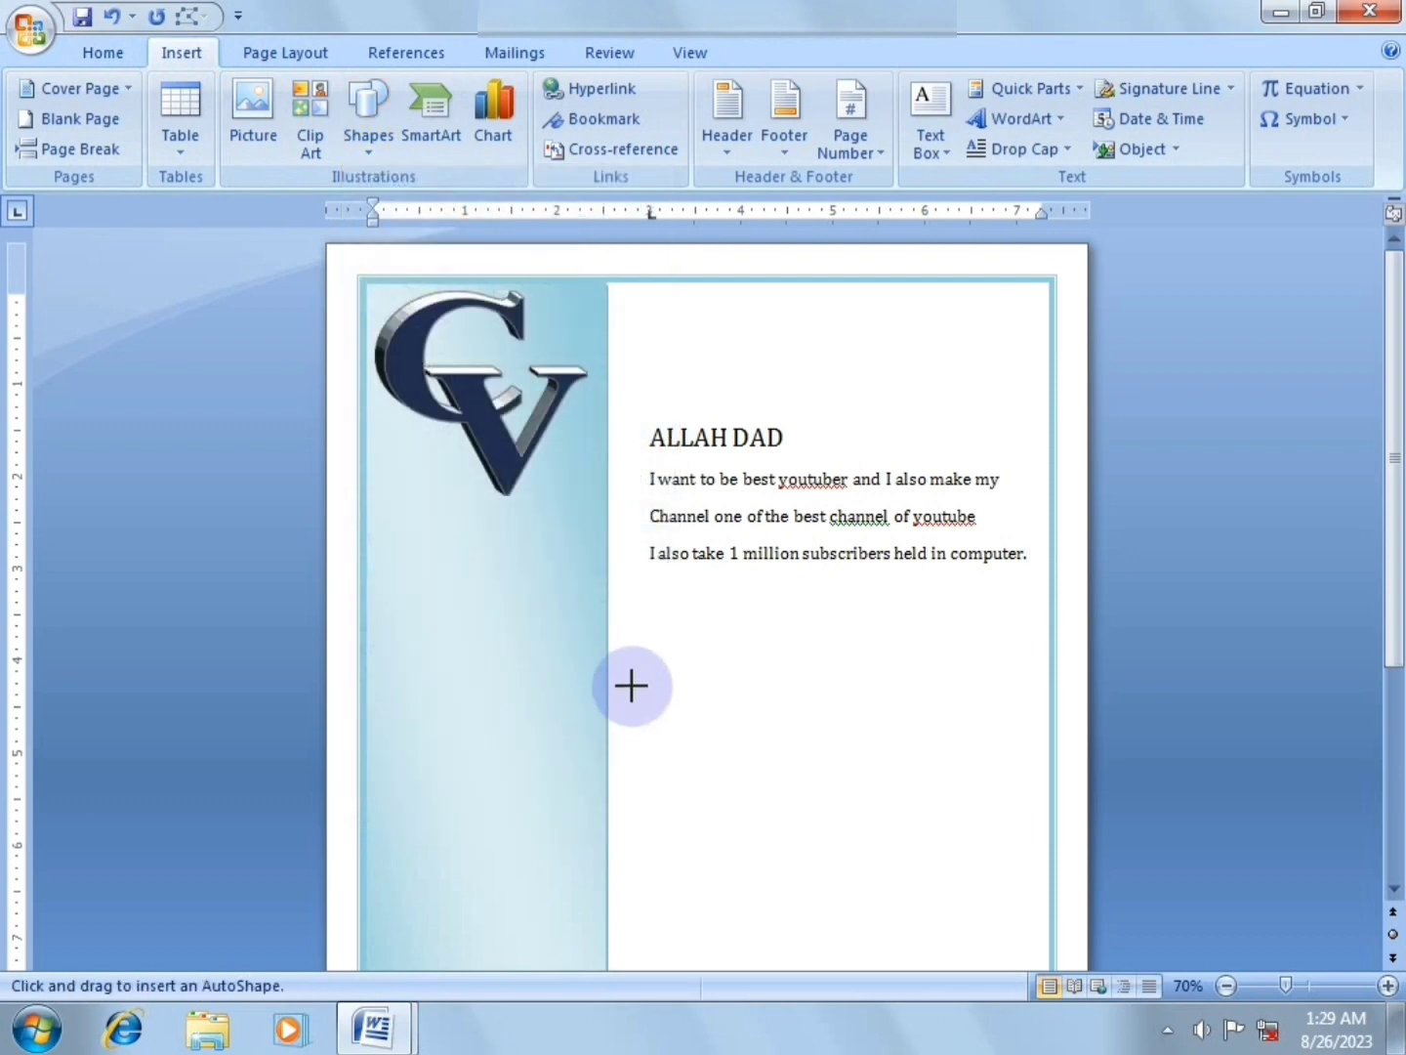
mouse_move(604, 595)
left_mouse_down()
mouse_move(703, 672)
mouse_move(948, 678)
mouse_move(1051, 655)
left_mouse_up()
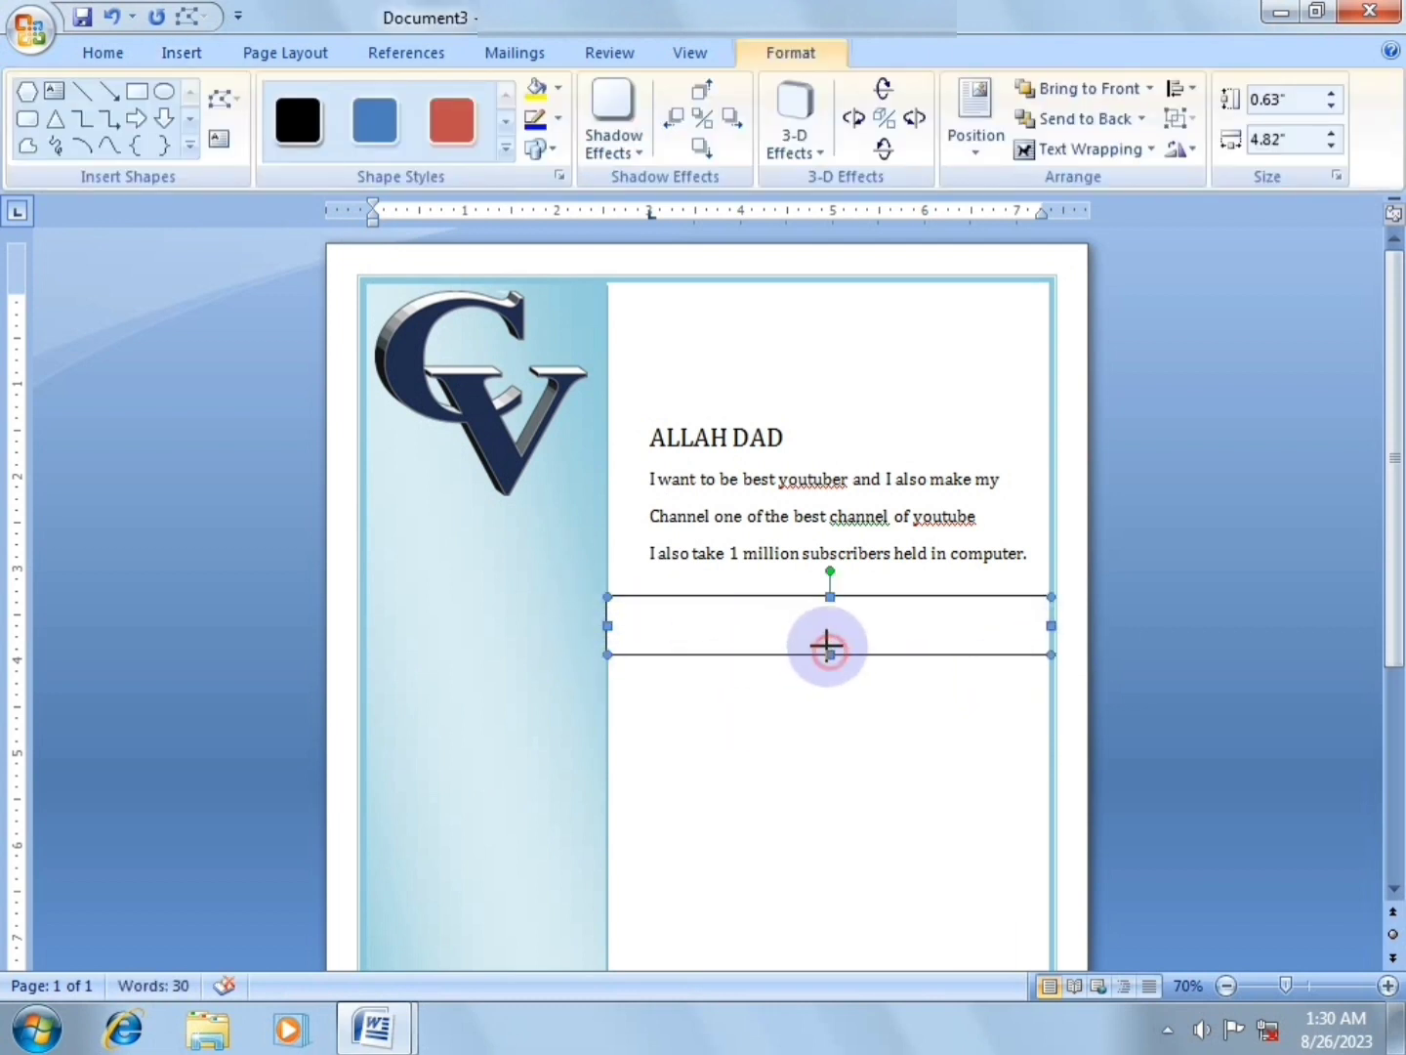
left_click_drag(825, 637, 825, 637)
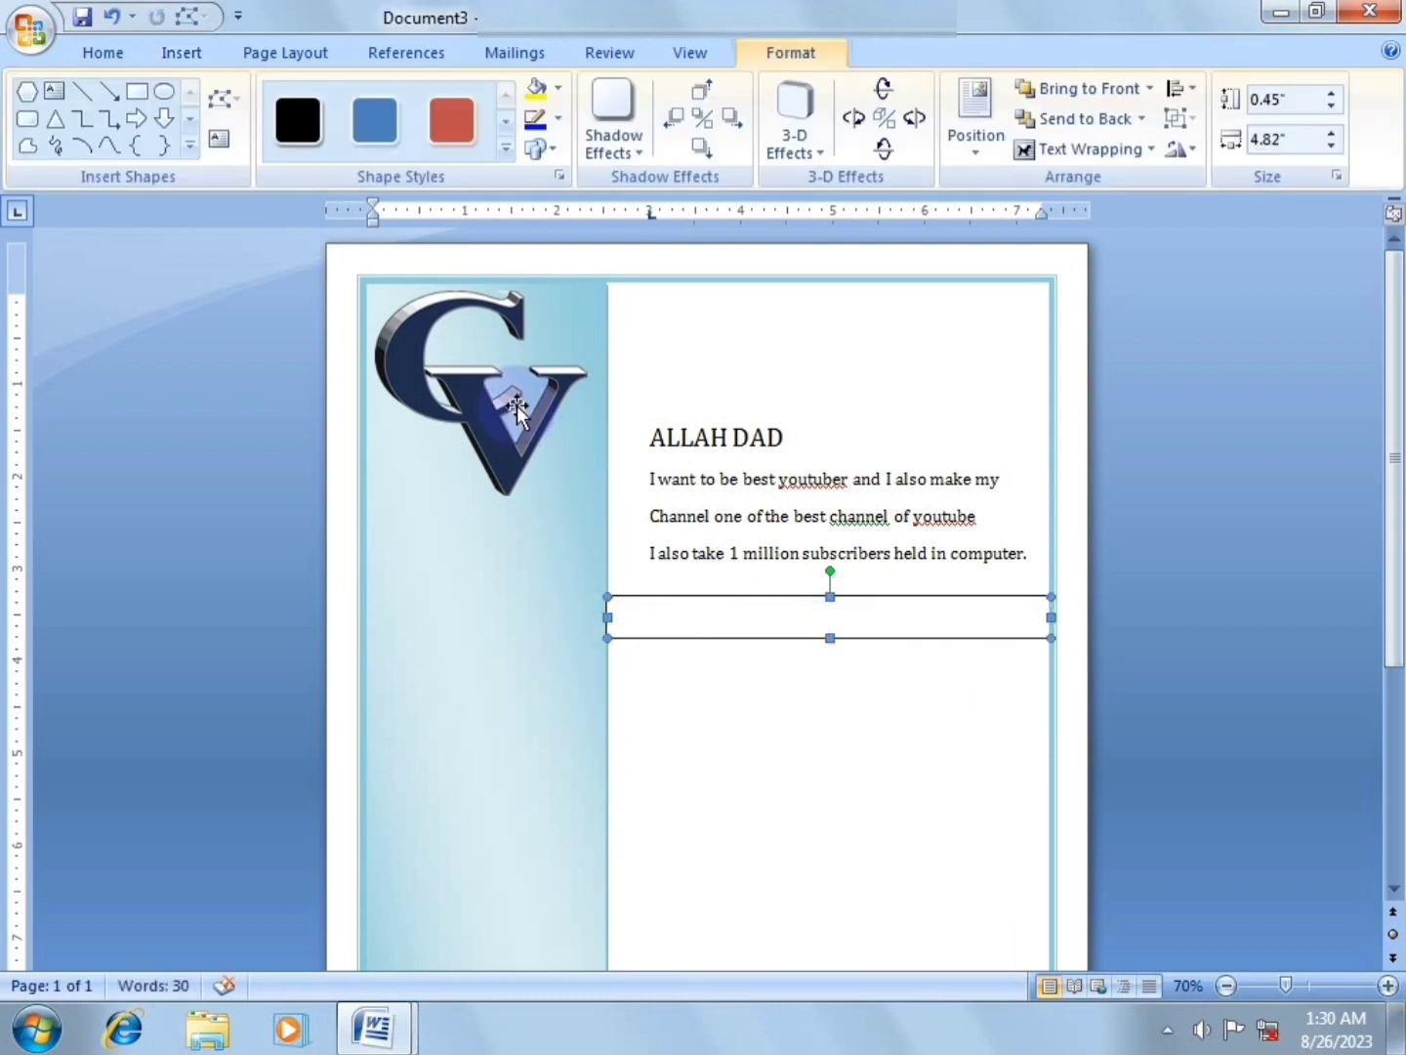
Draw a circle about 0.64" across on the sidebar and nudge it against the left end of the horizontal bar.
left_click(163, 95)
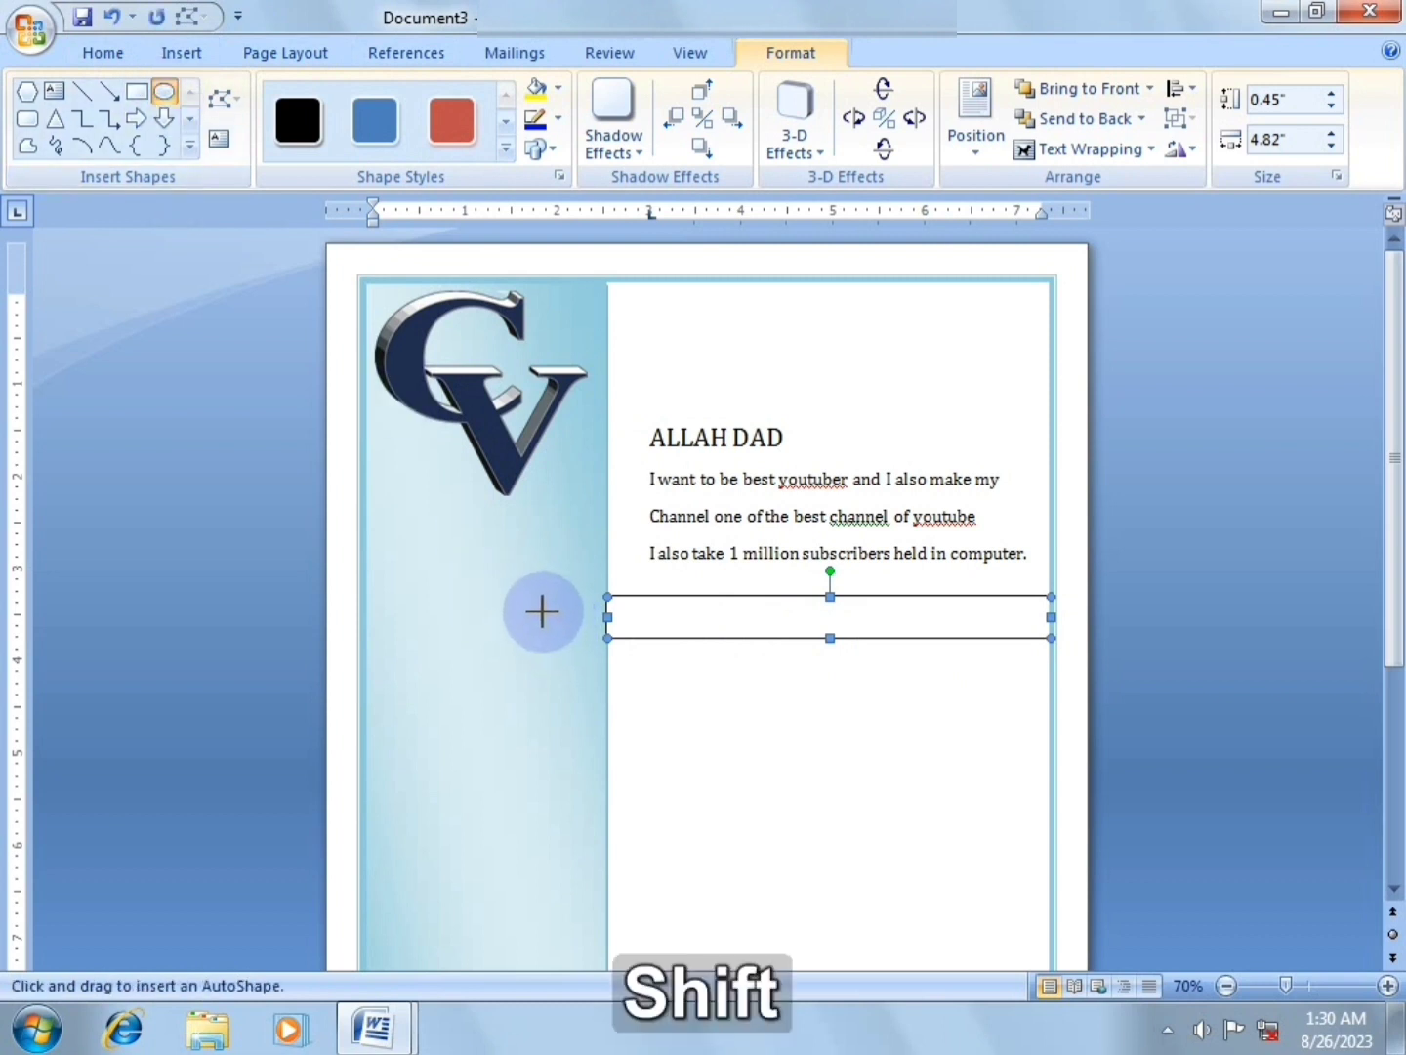
left_click_drag(536, 593, 580, 619)
key("Right")
key("Down")
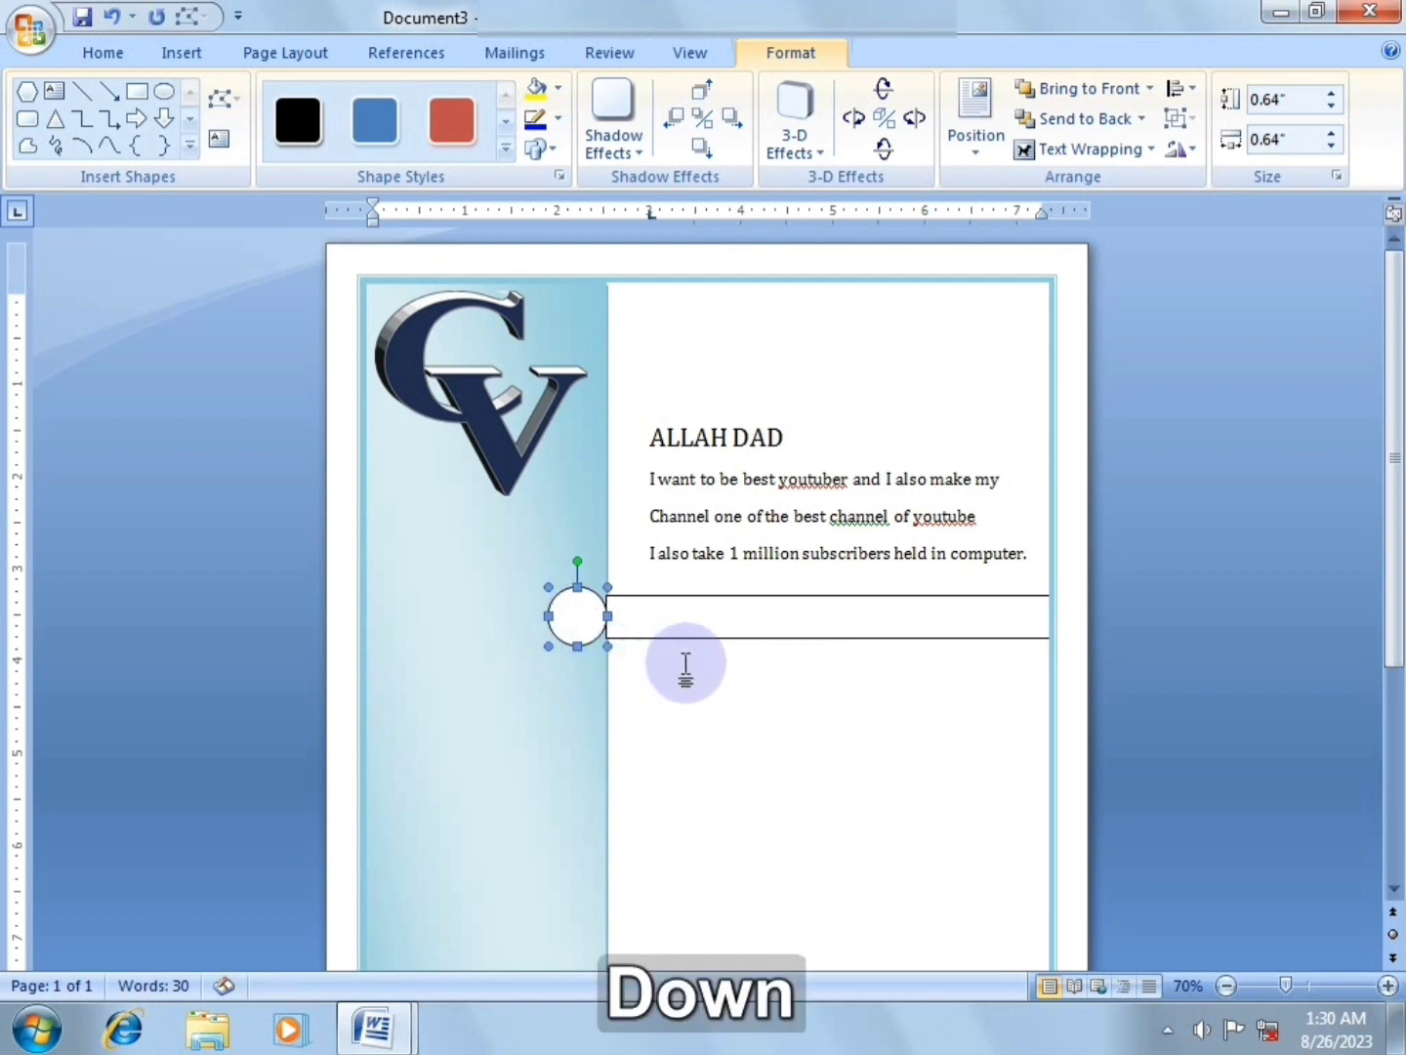
left_click(650, 656)
Apply the teal diagonal gradient shape style to the circle and the horizontal bar together.
left_click(565, 616)
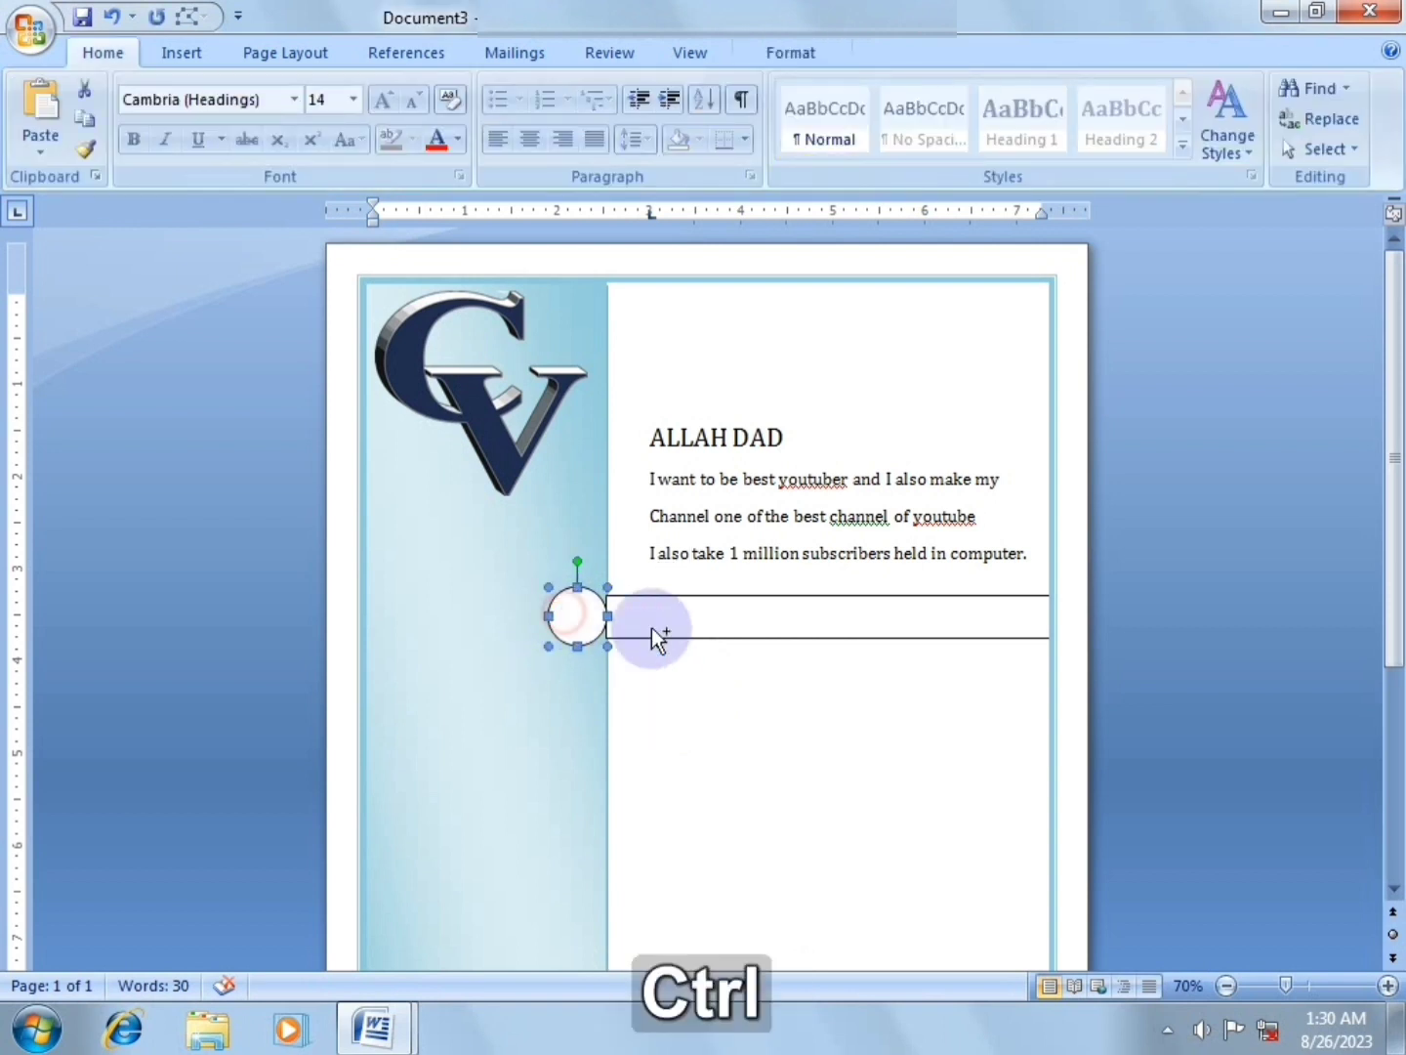
left_click(785, 56)
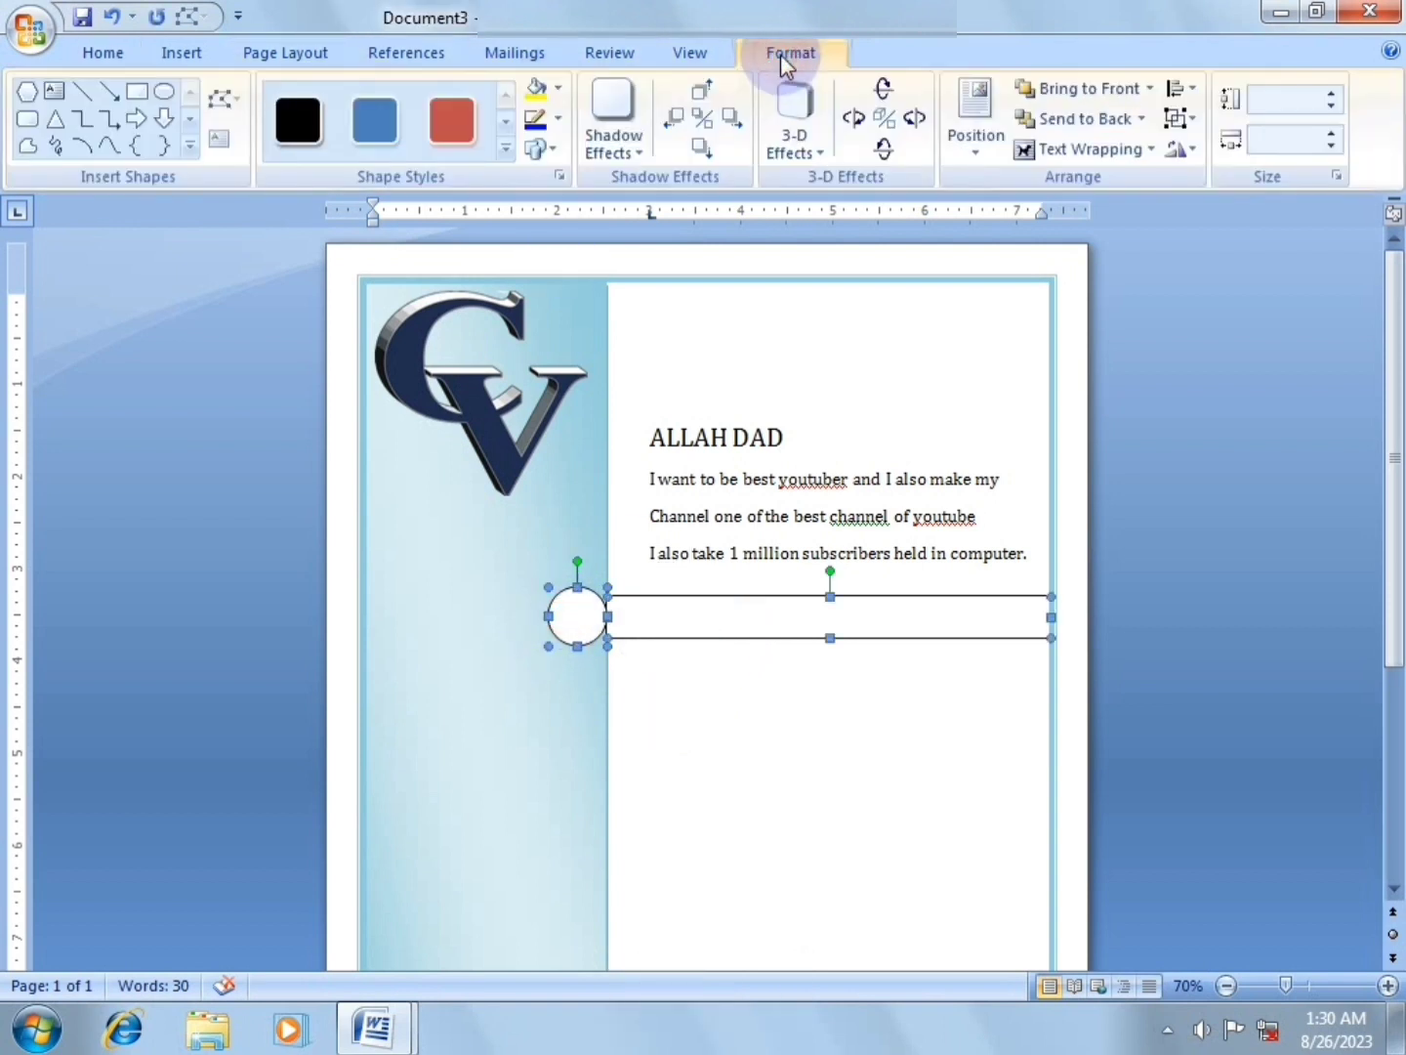
left_click(505, 149)
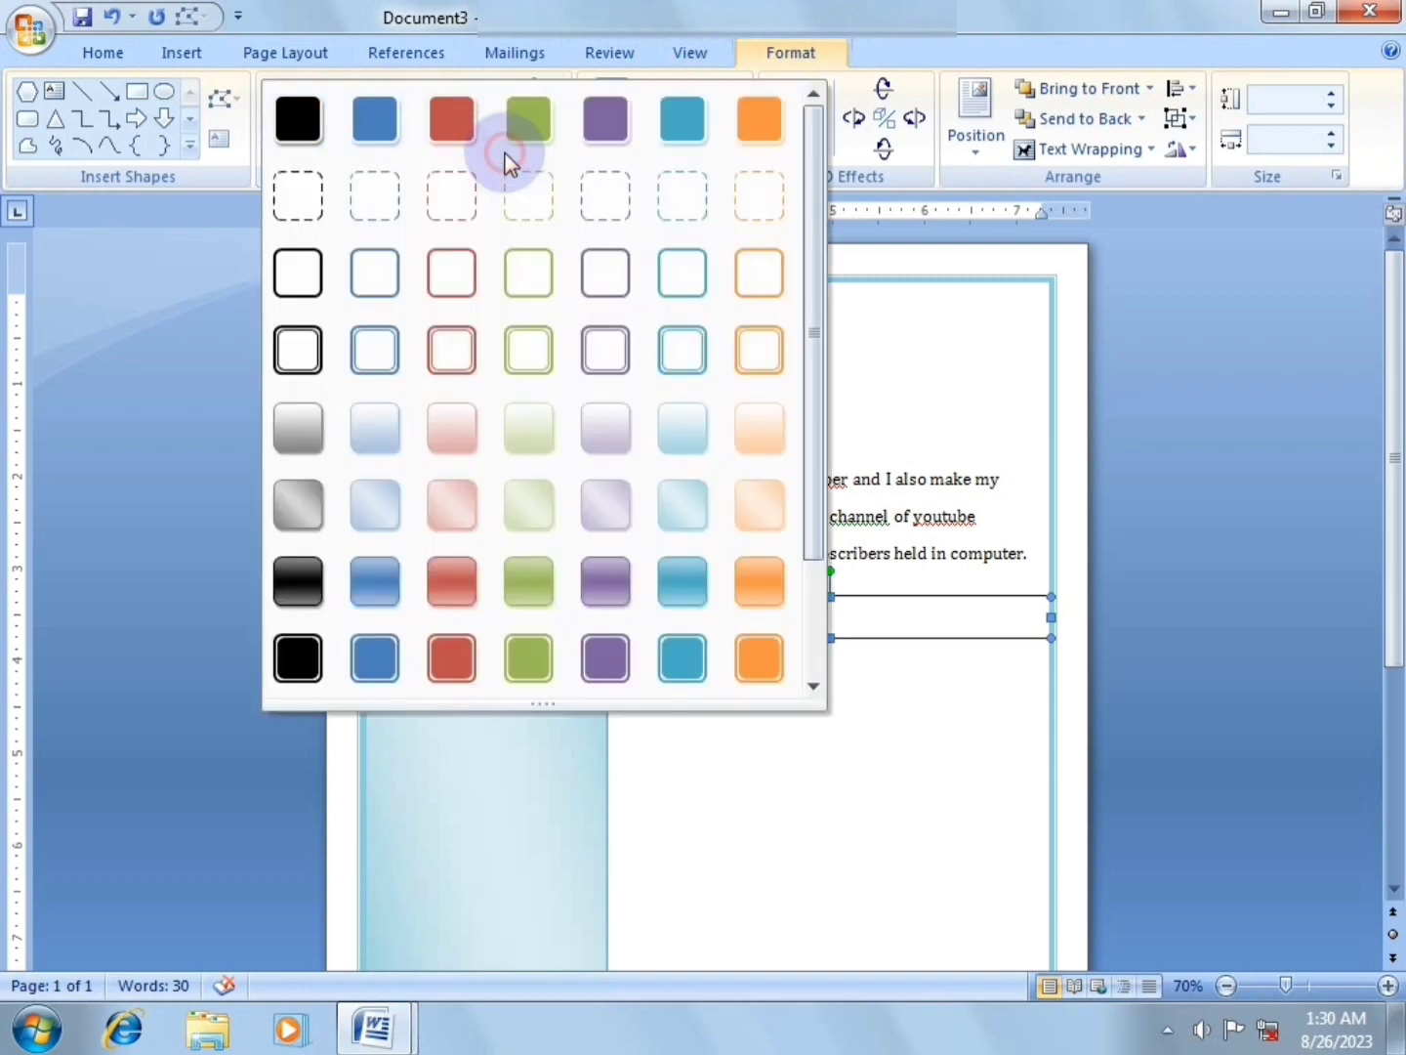
left_click(682, 524)
left_click(952, 822)
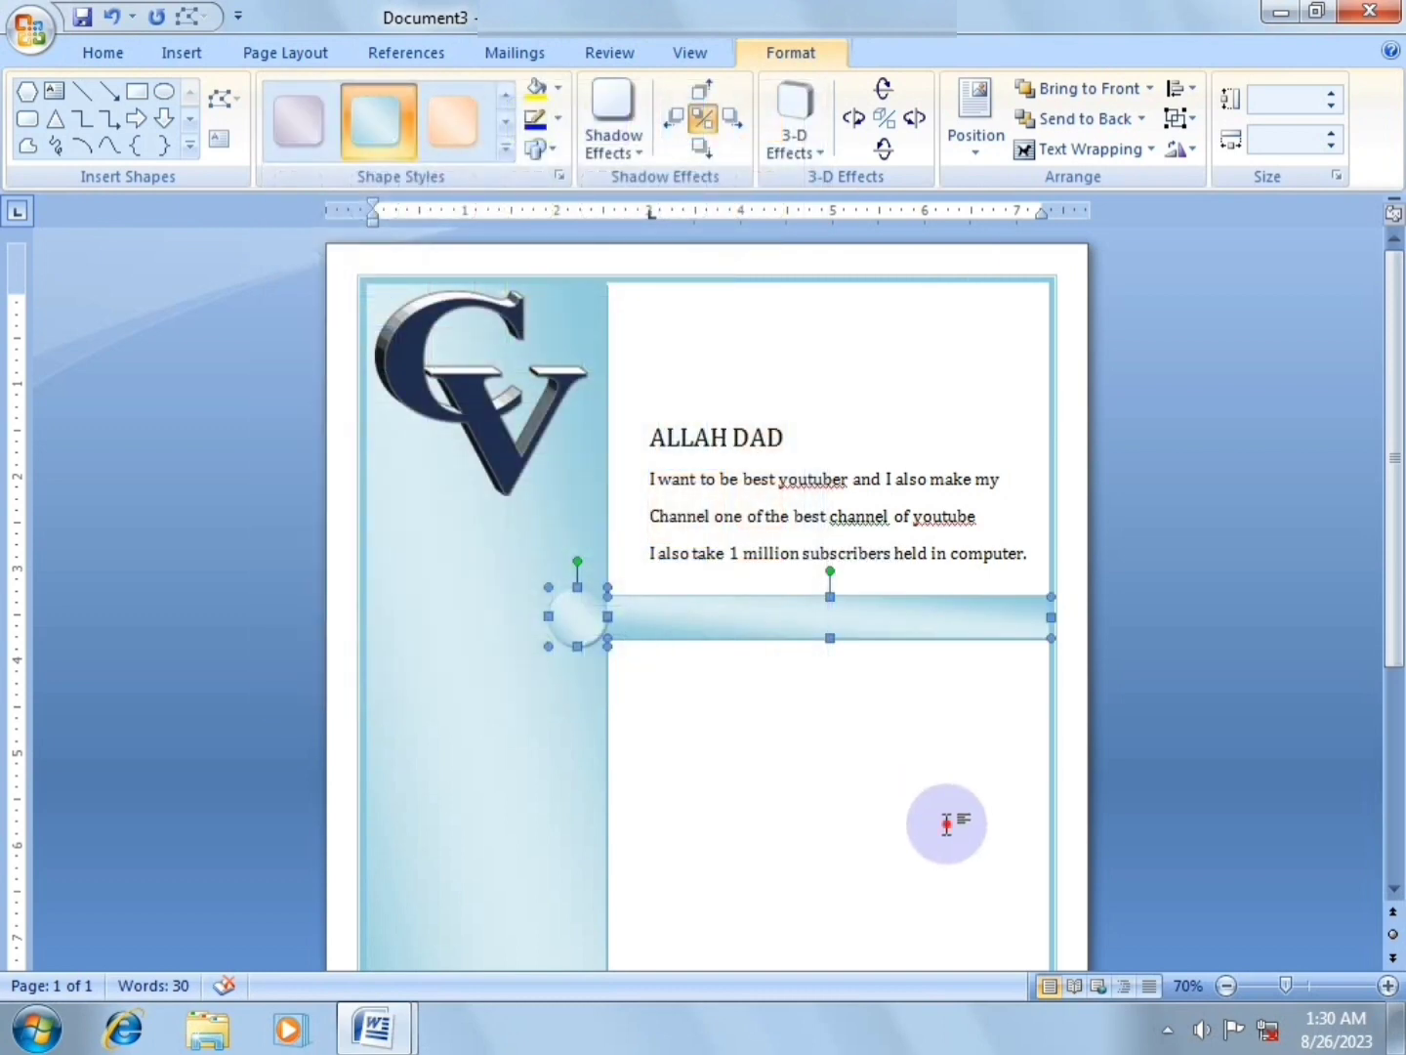
Fill the circle at the bar's left end with grey and the dark from-center gradient variation.
double_click(554, 619)
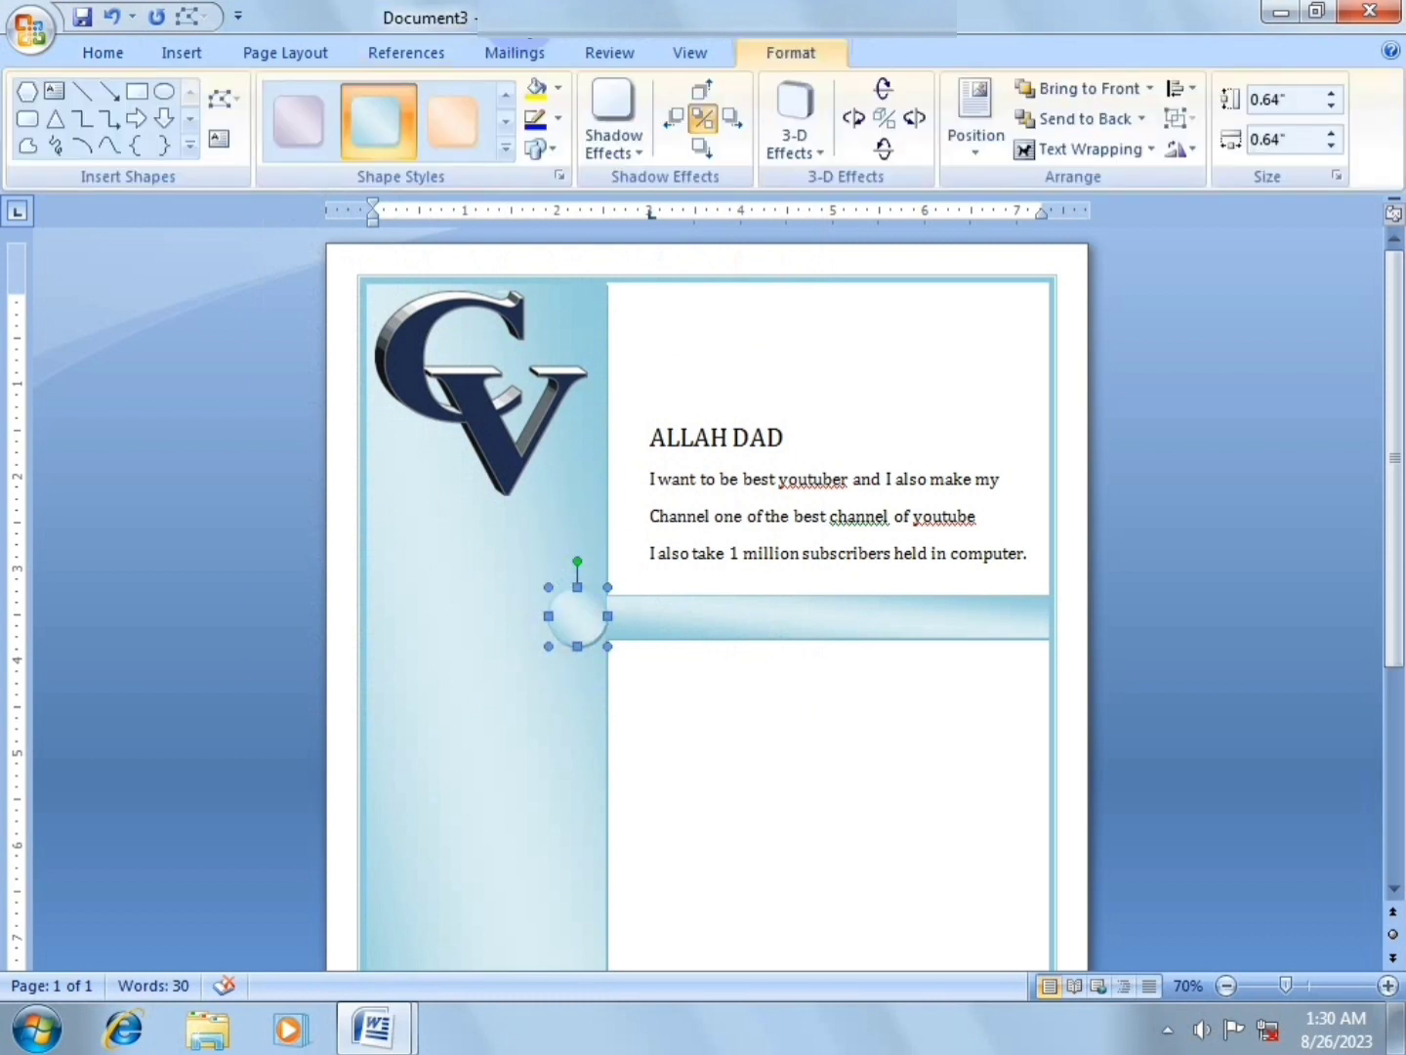
left_click(557, 120)
left_click(558, 87)
mouse_move(731, 422)
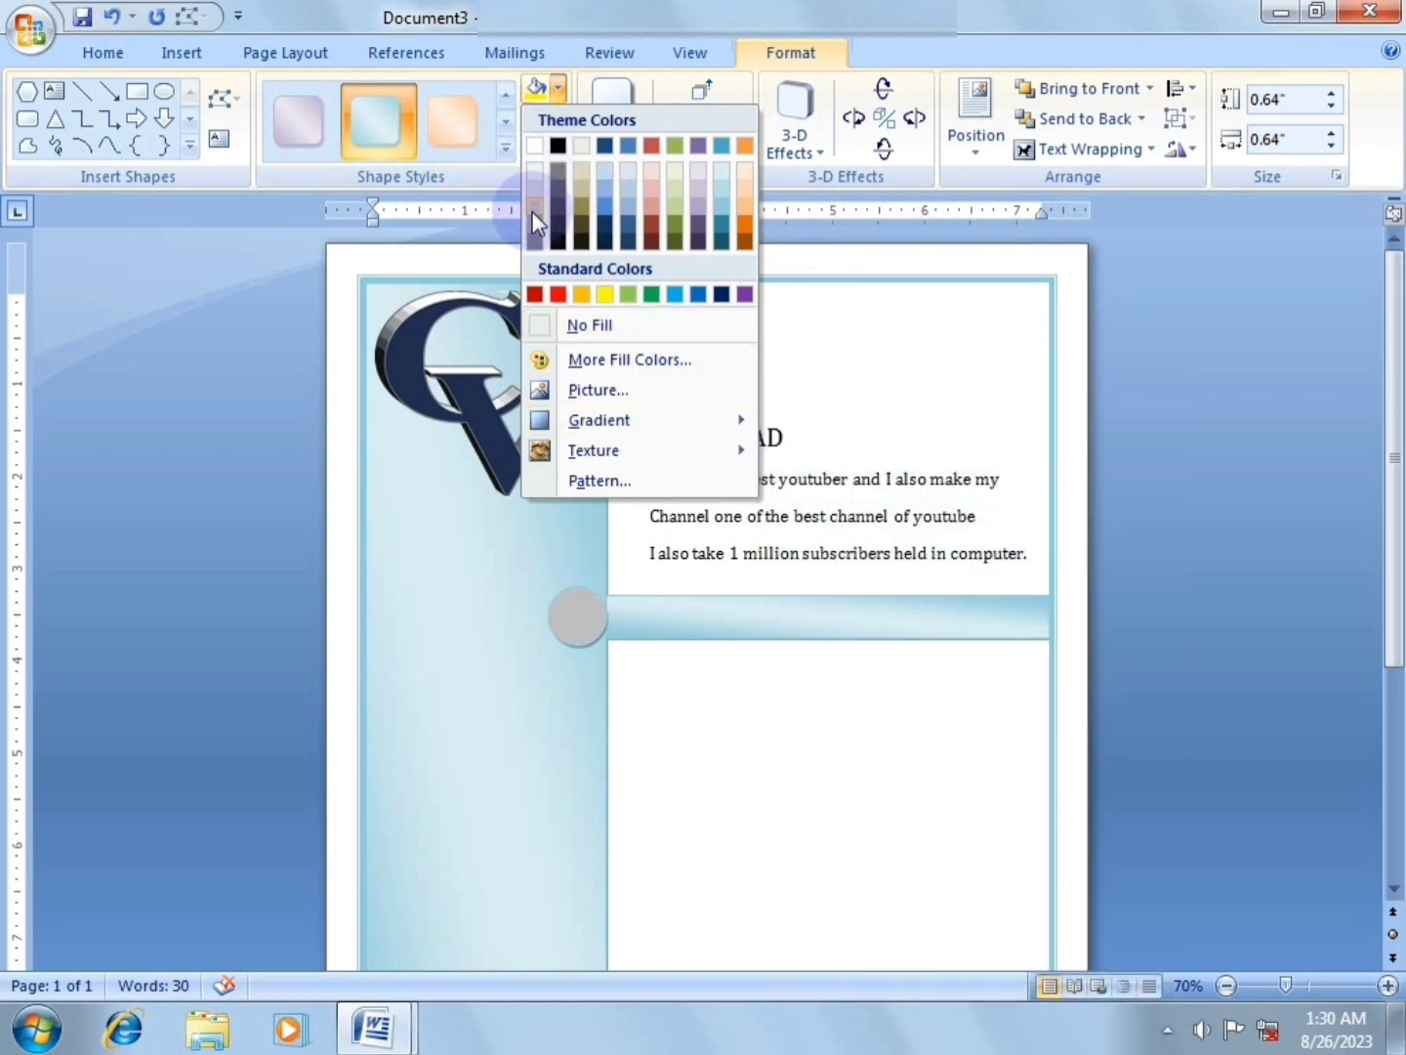
left_click(534, 223)
left_click(559, 89)
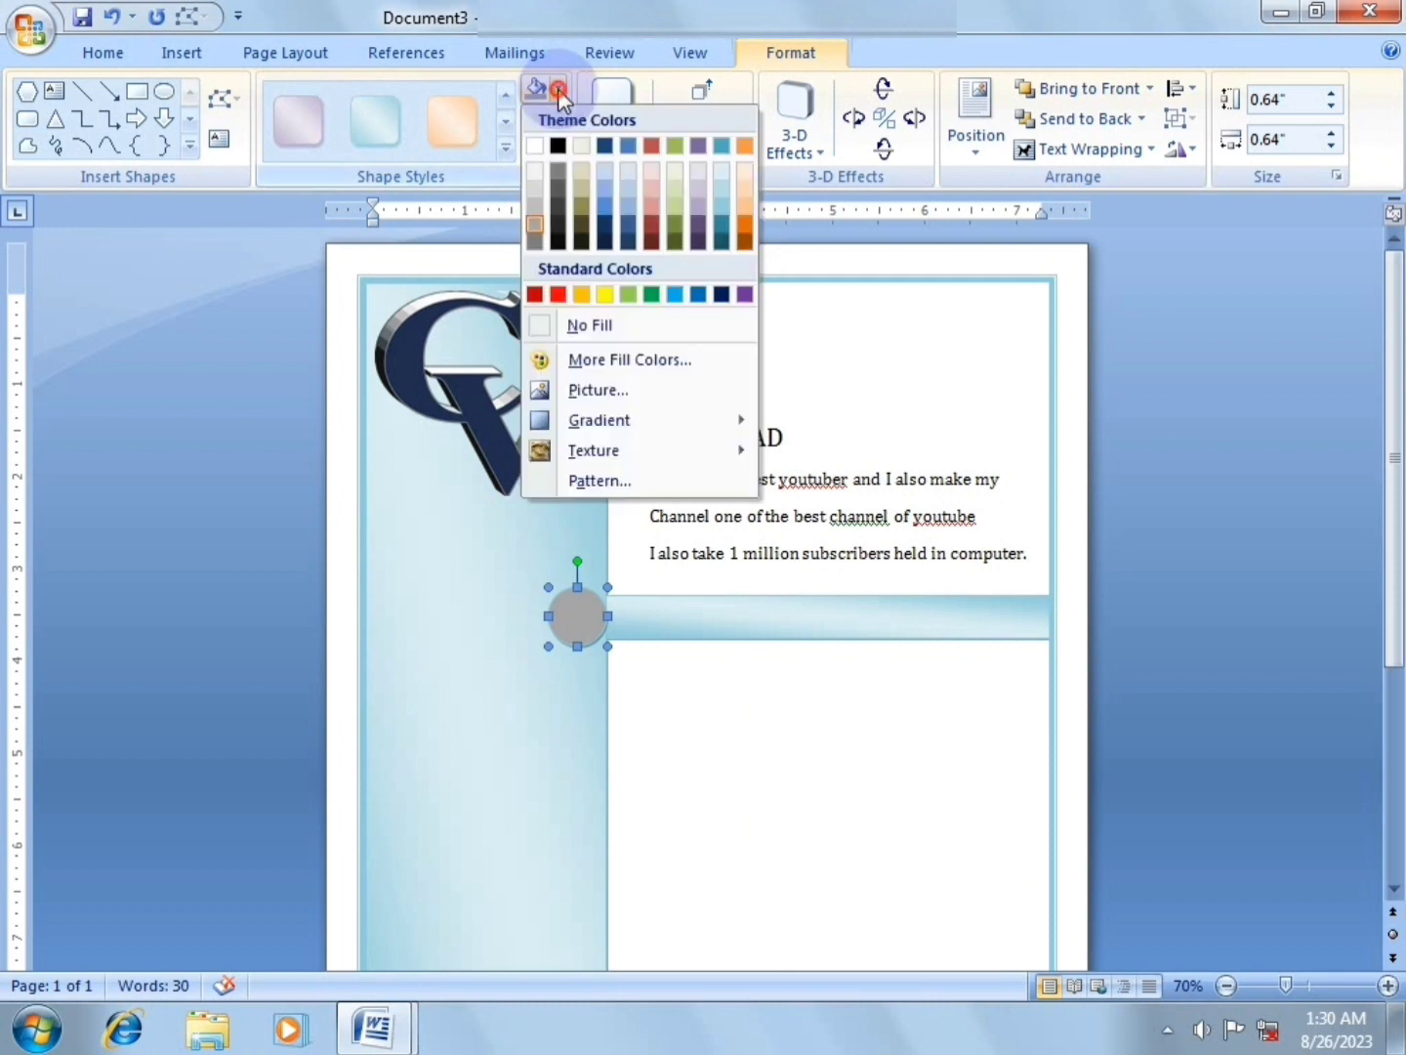
mouse_move(719, 424)
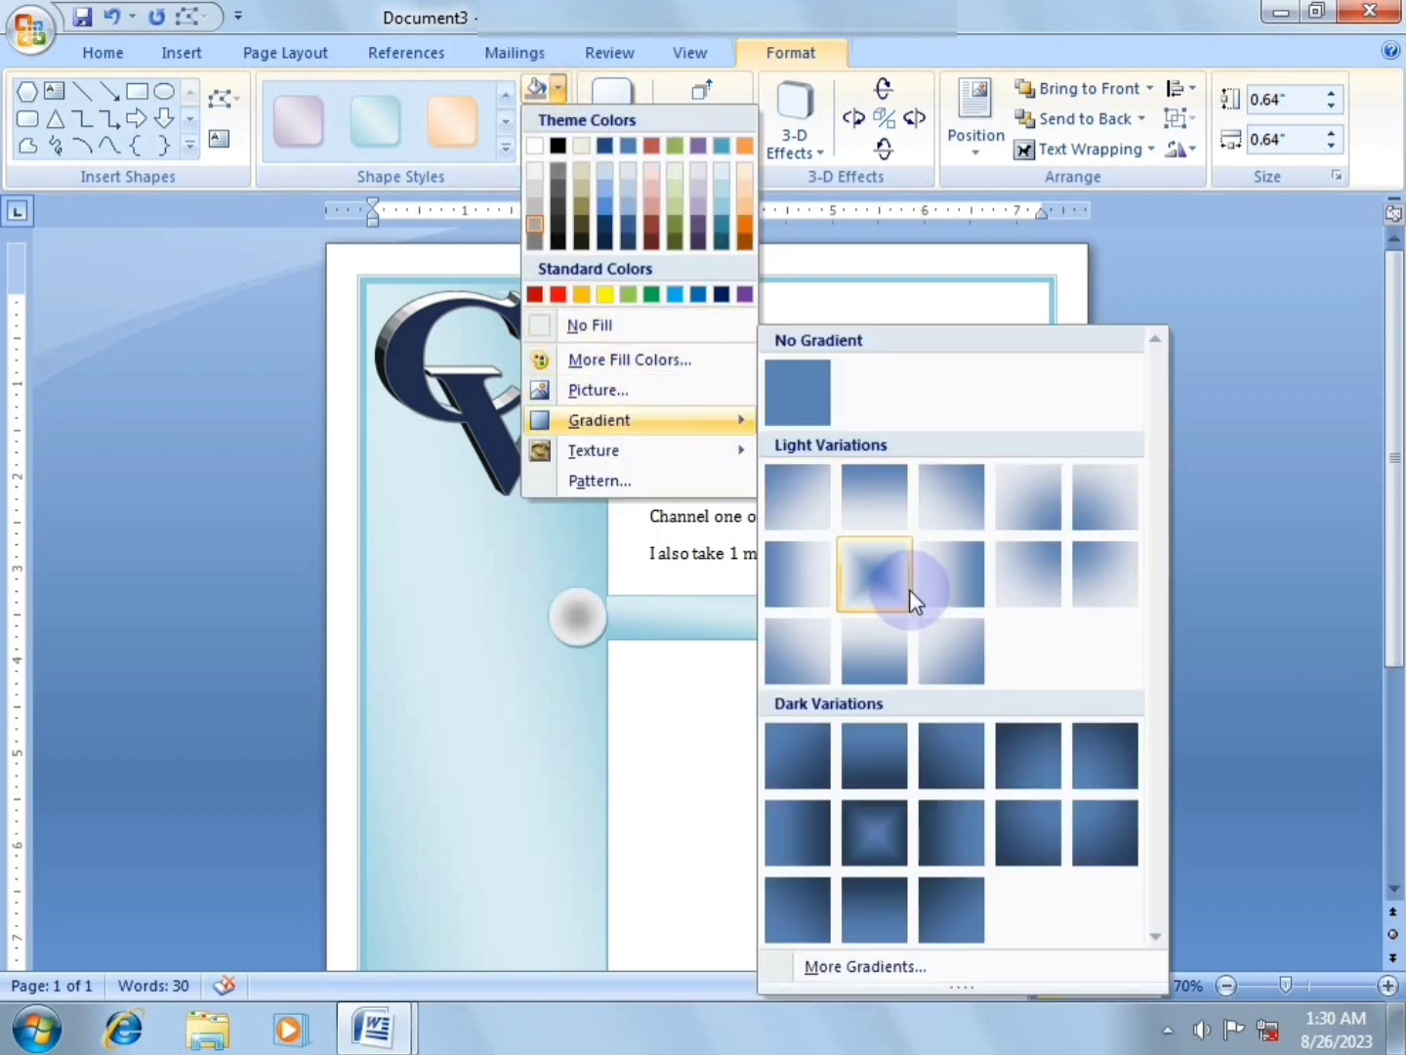
left_click(888, 823)
left_click(714, 813)
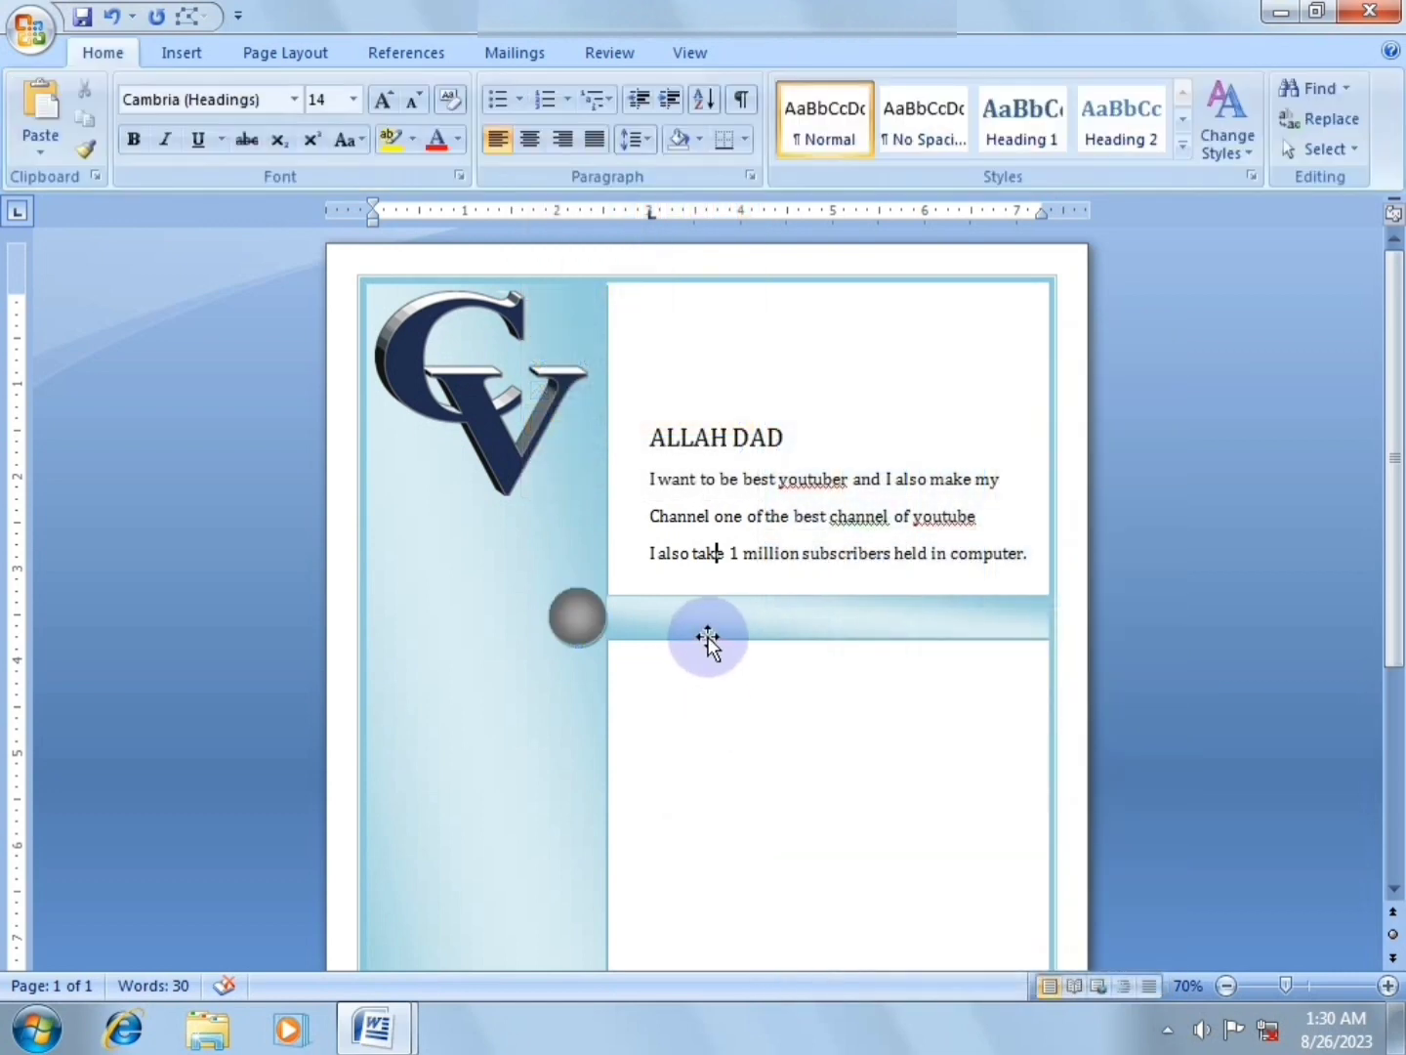
Nudge the grey circle slightly right so that it overlaps the end of the horizontal bar.
left_click(576, 619)
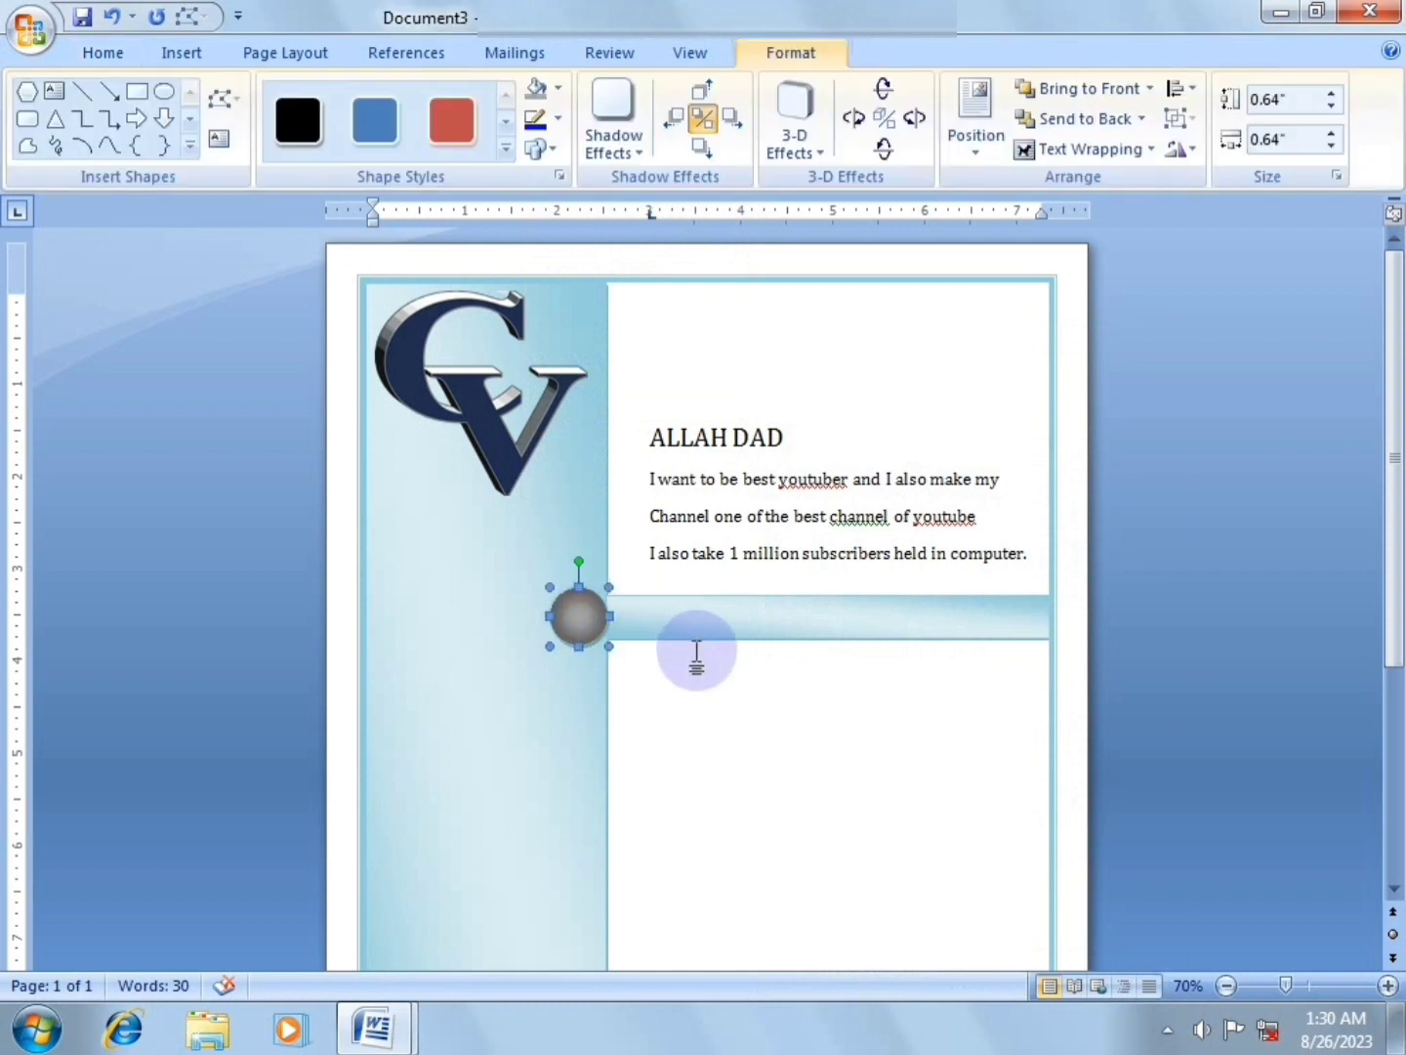
key("Right")
left_click(730, 674)
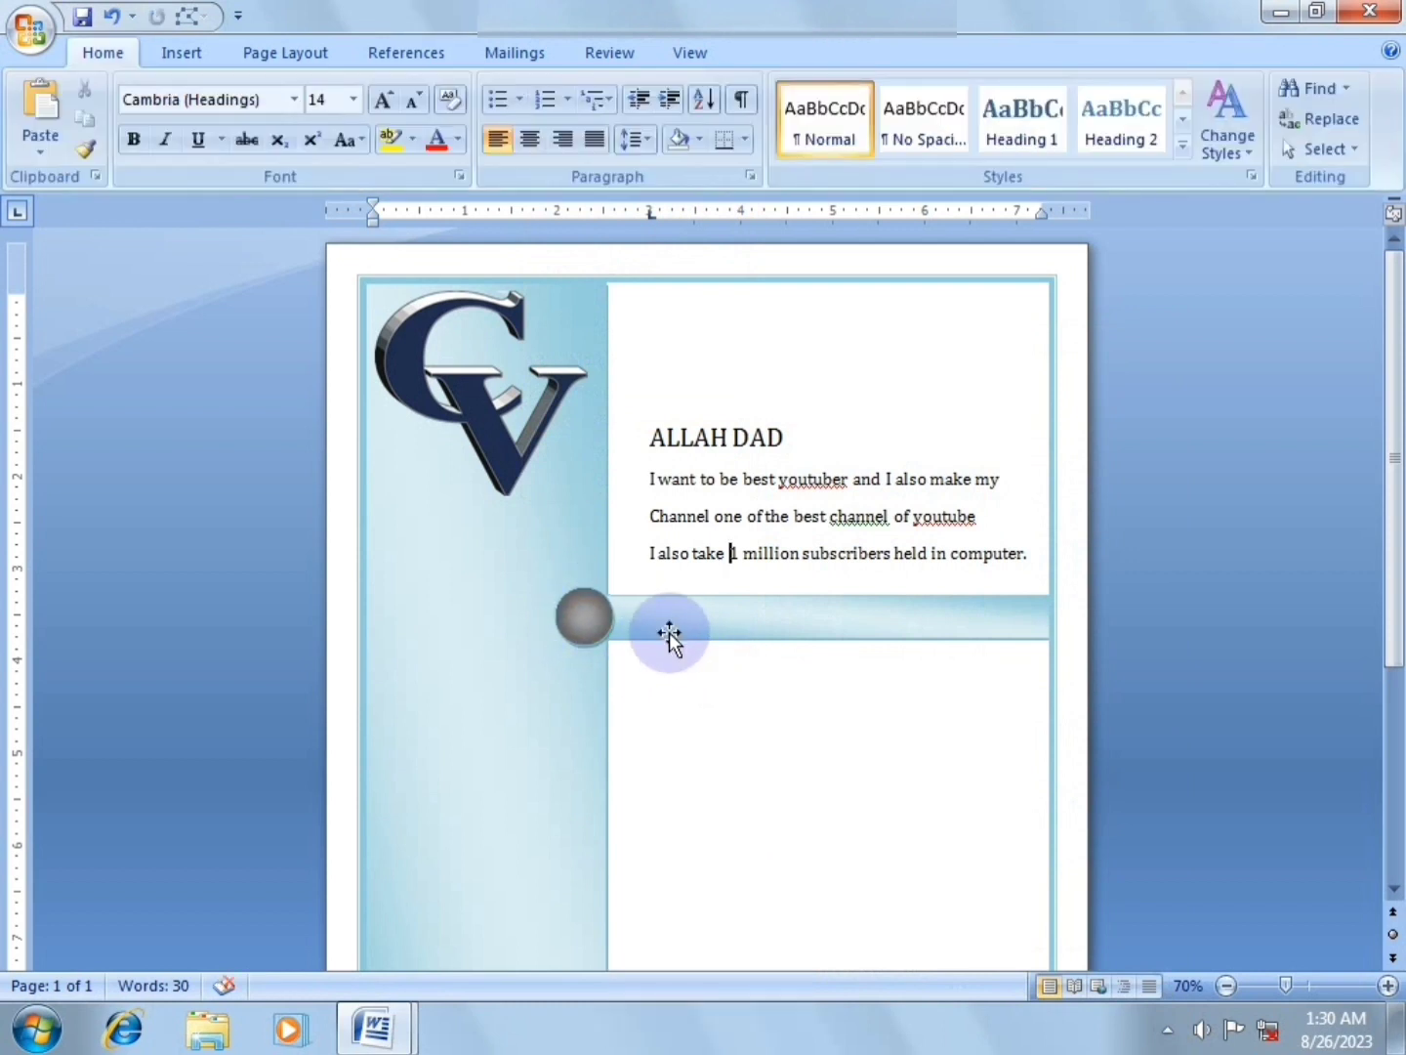
Make the horizontal bar accept text and nudge the grey circle back left to the bar's end.
left_click(638, 615)
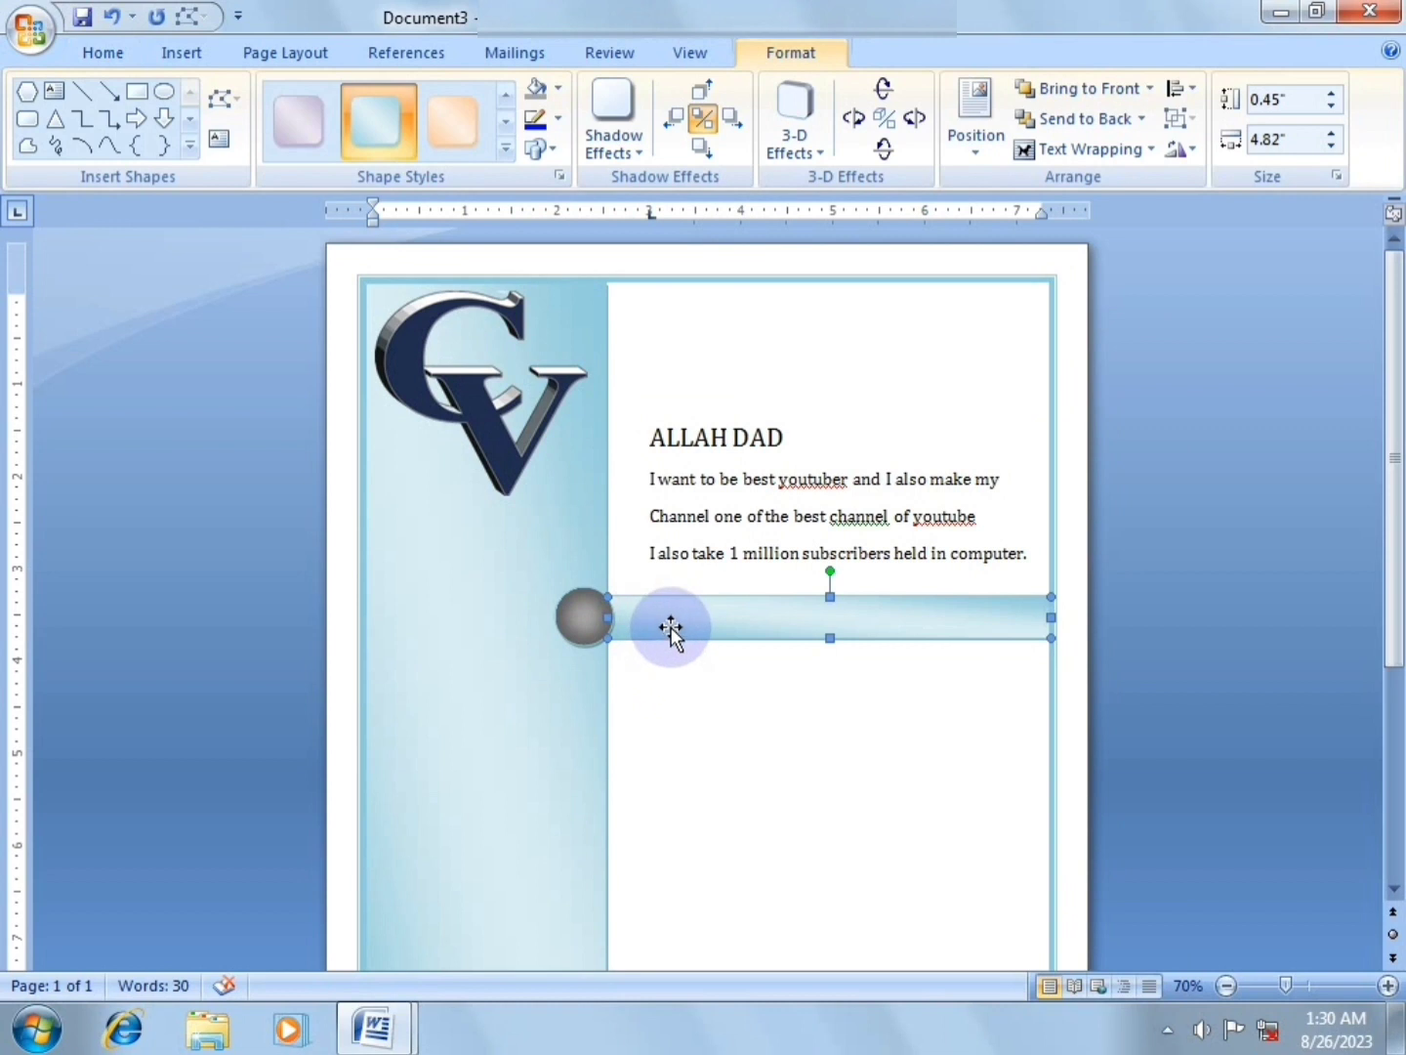
right_click(672, 619)
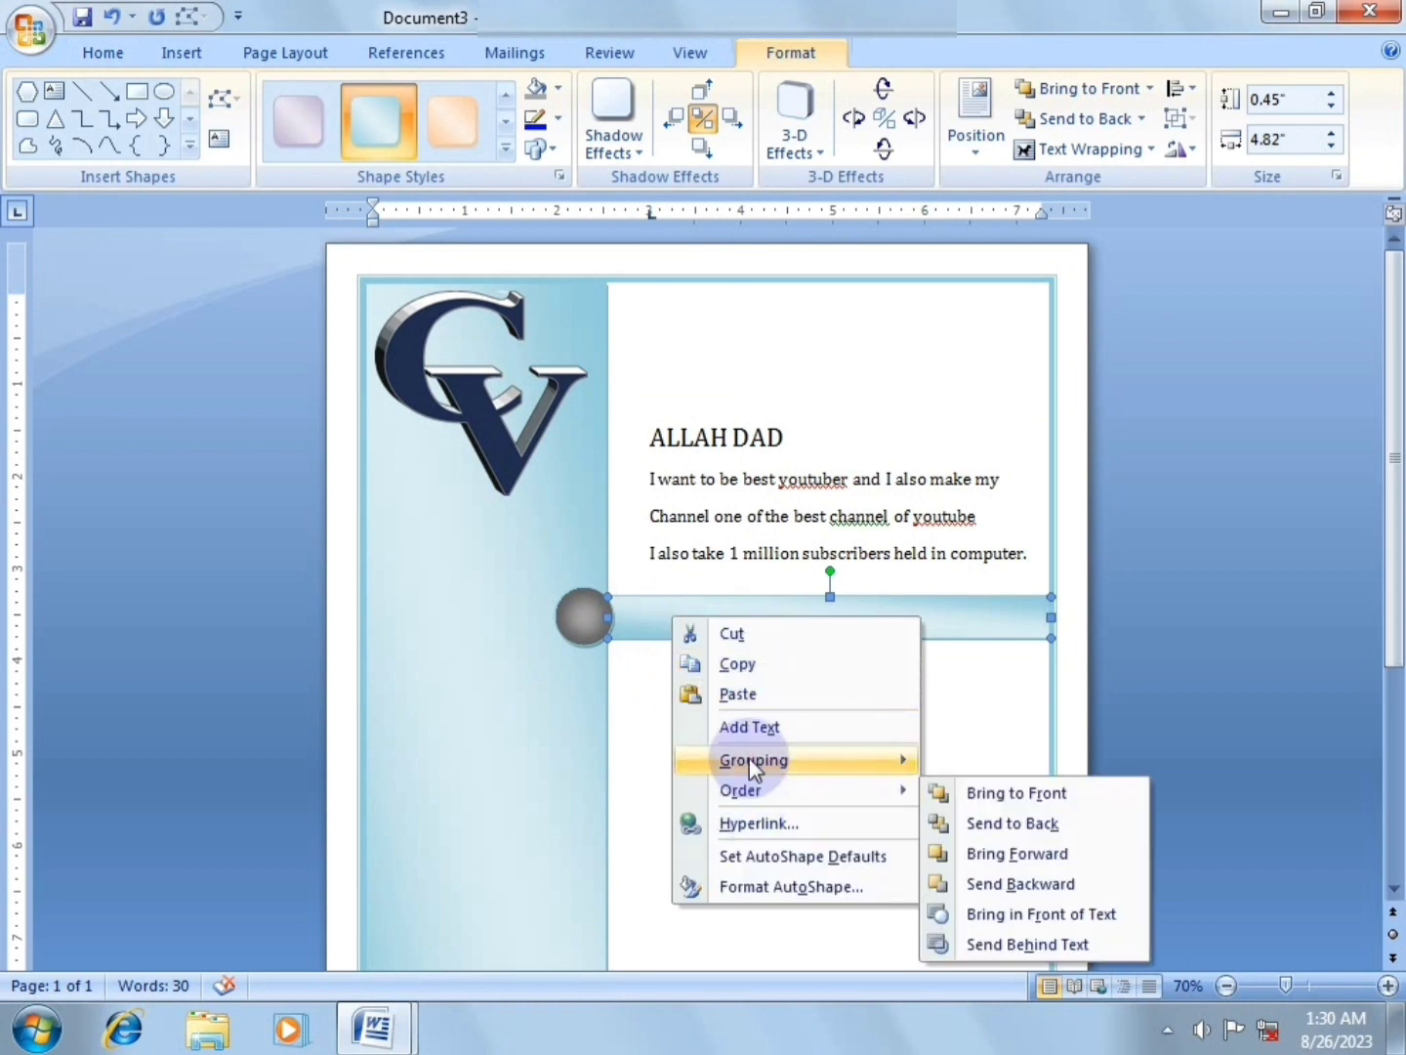
left_click(747, 728)
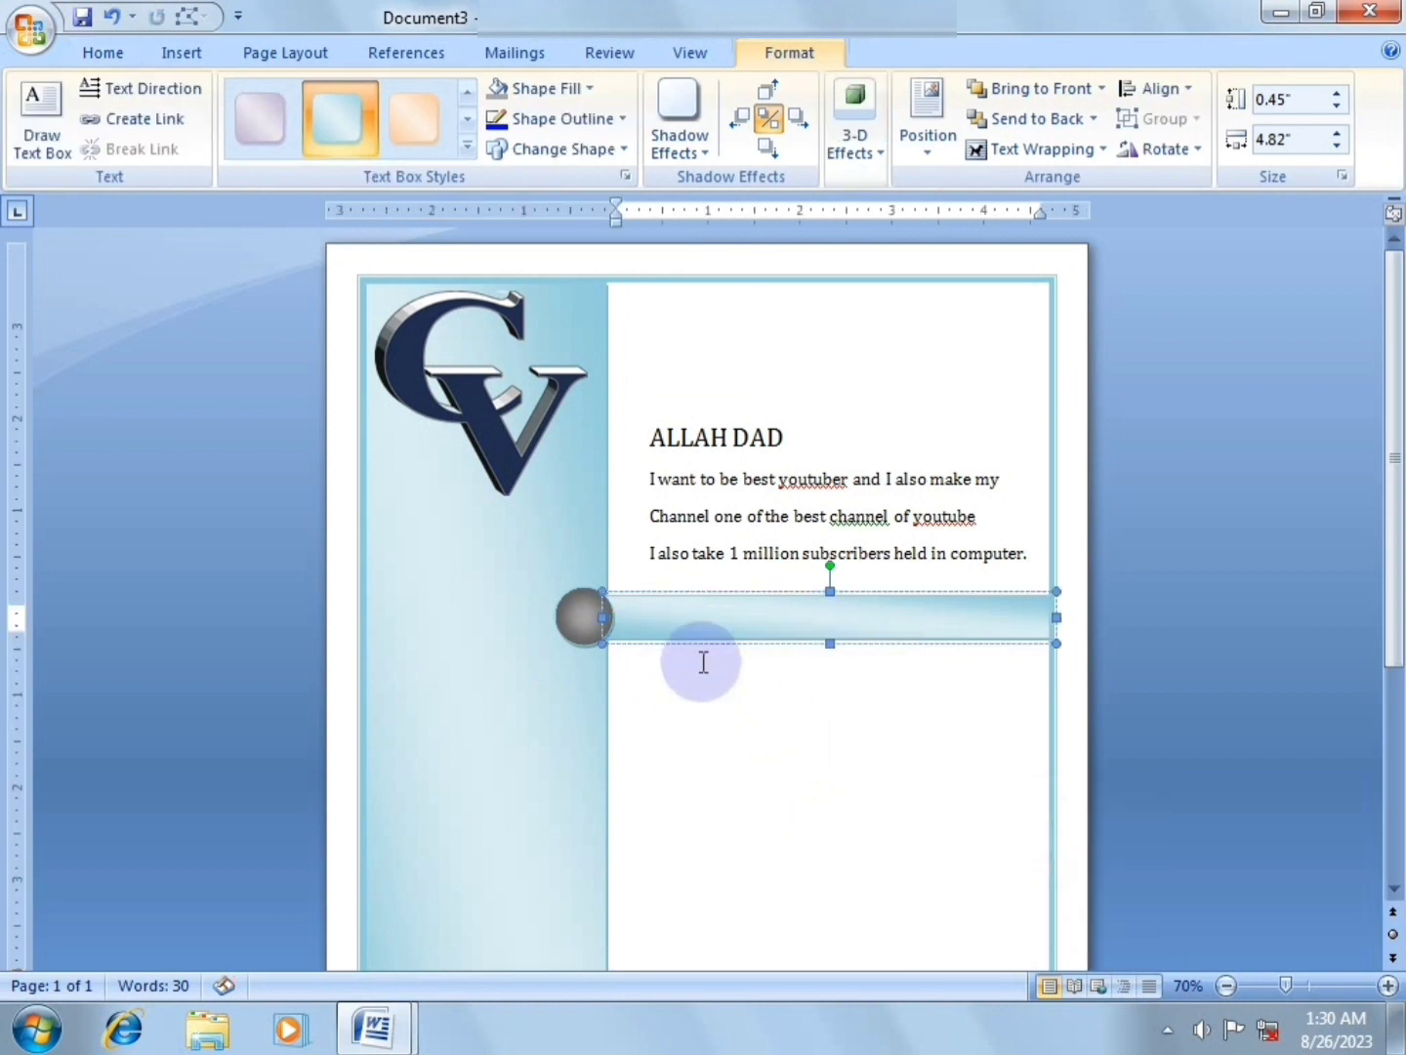
left_click(594, 617)
left_click(598, 617)
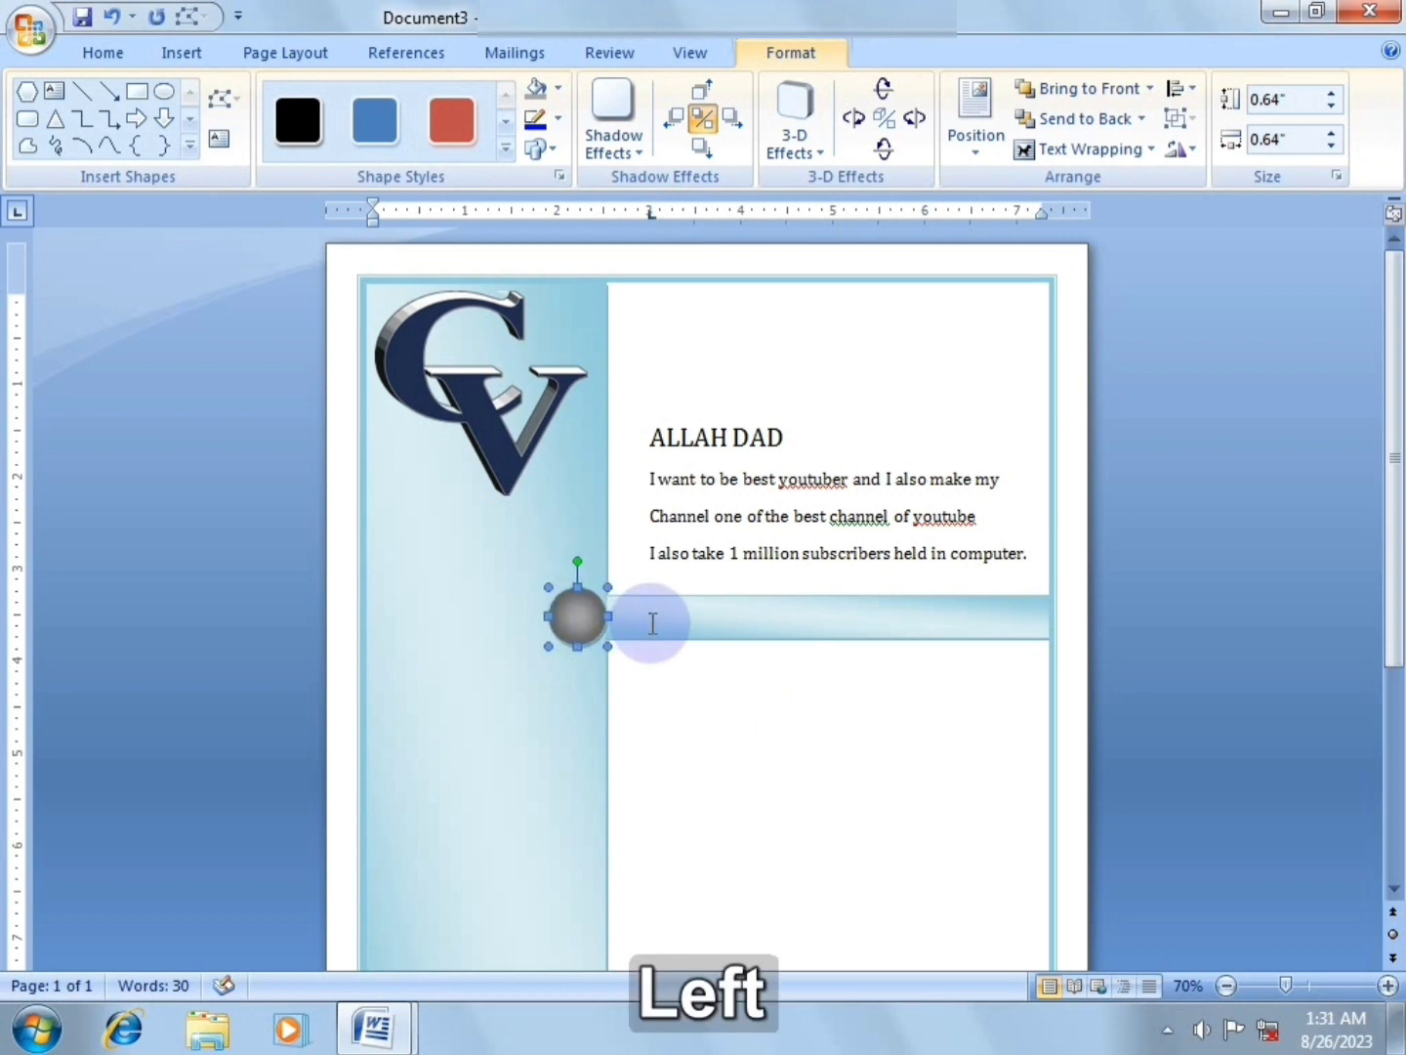
Enter the heading "PERSONAL INFORMATION" in capitals inside the horizontal bar.
left_click(627, 612)
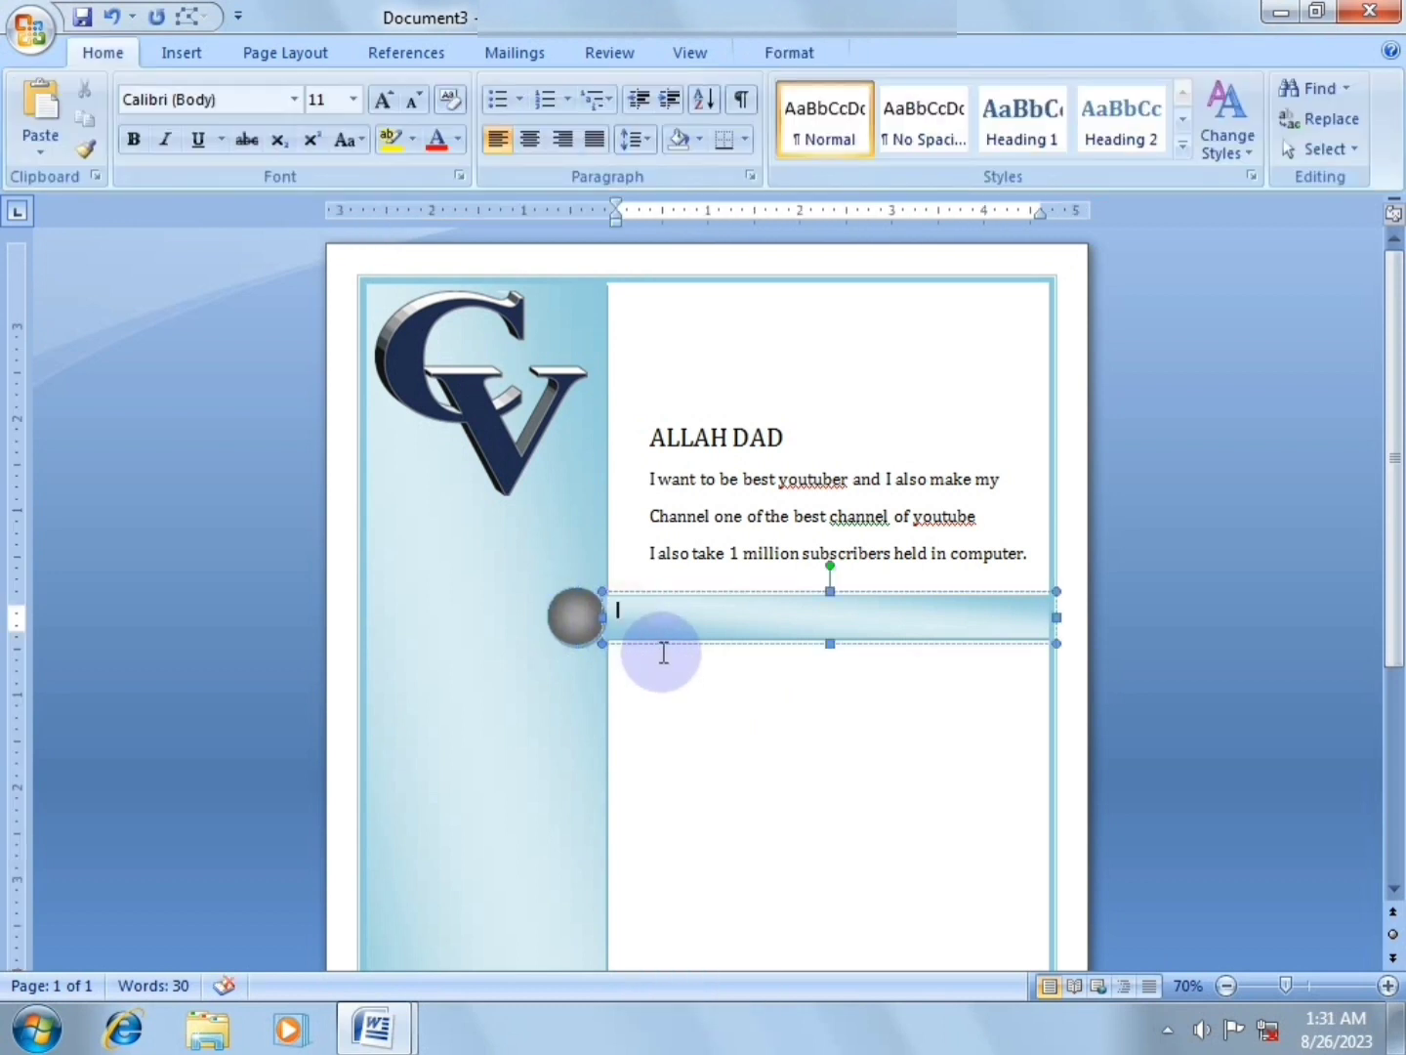
key("Caps_Lock")
type("P")
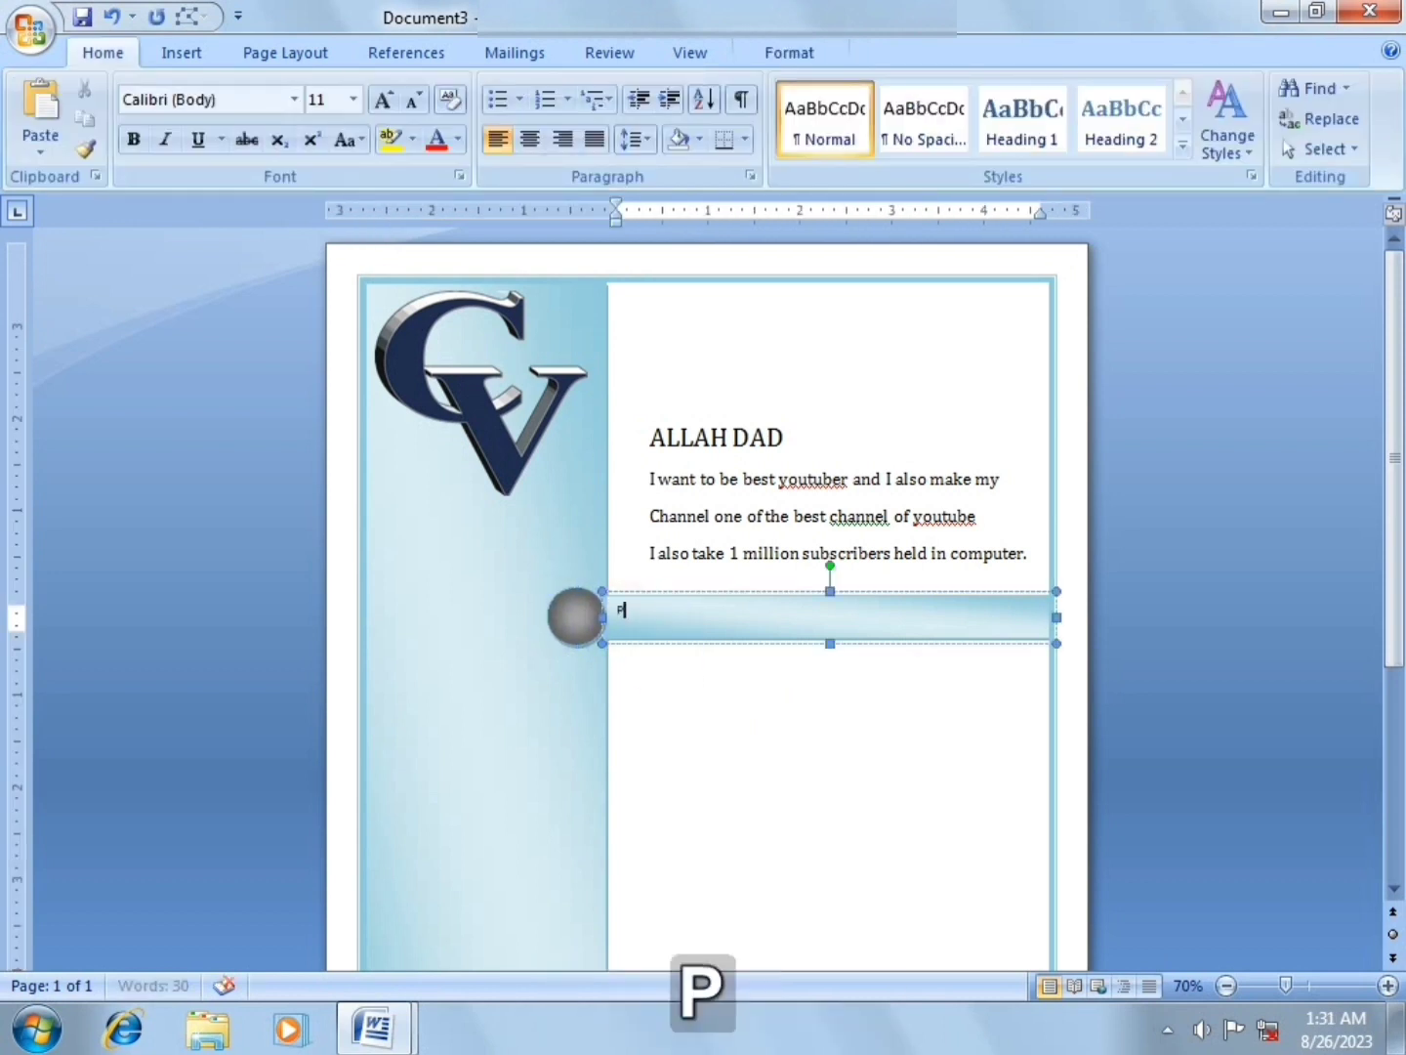
type("ERS")
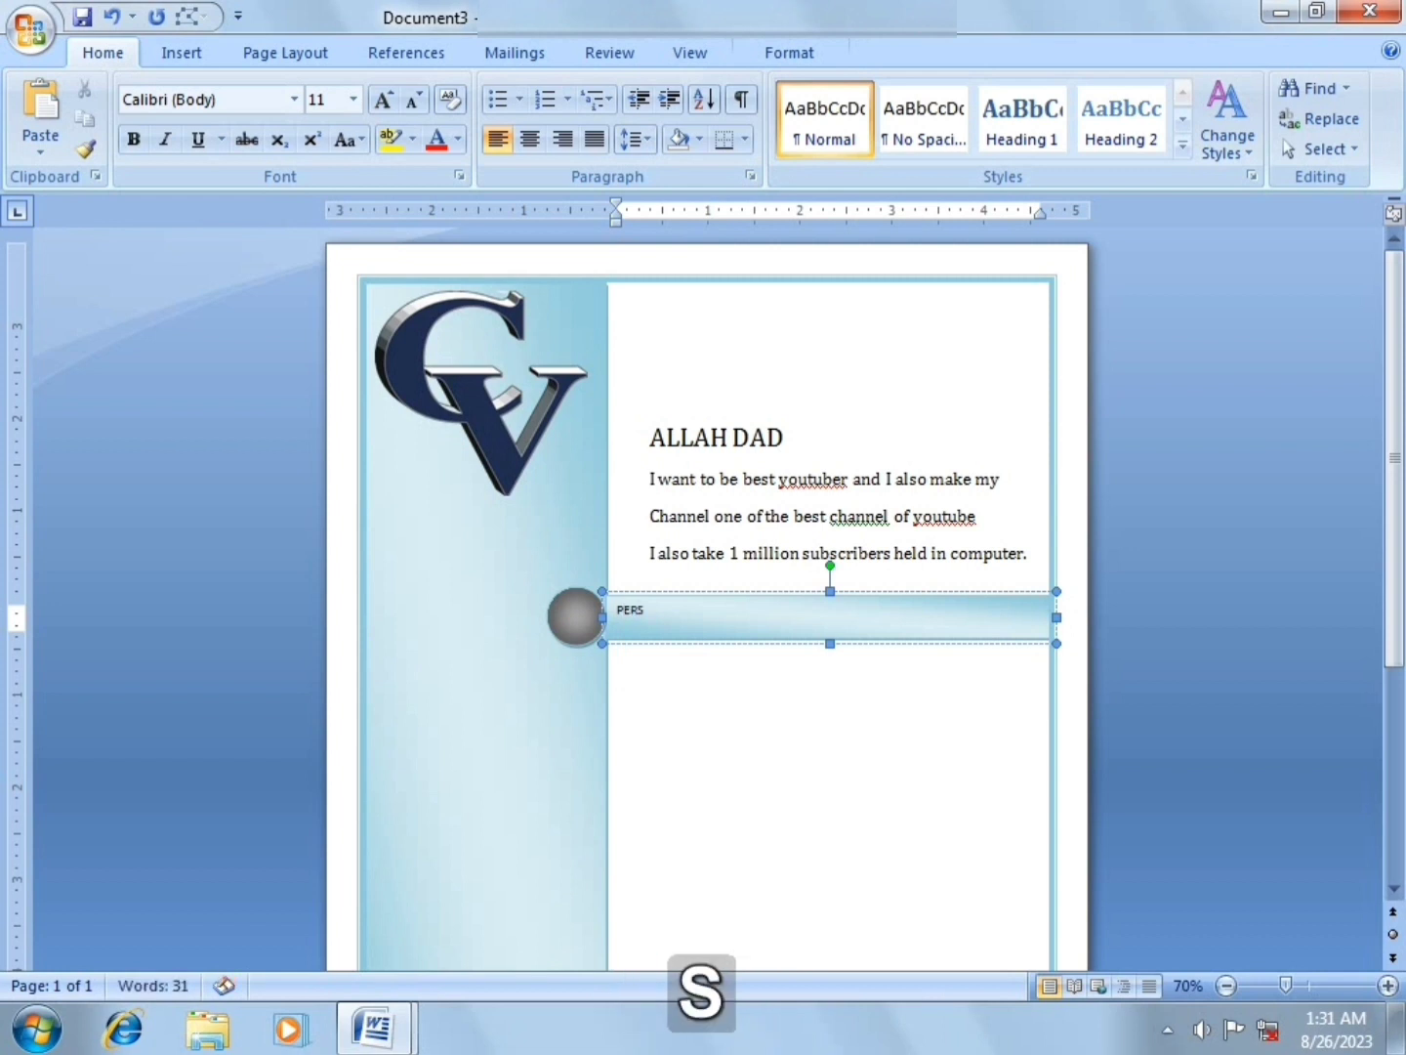
type("ONAL l")
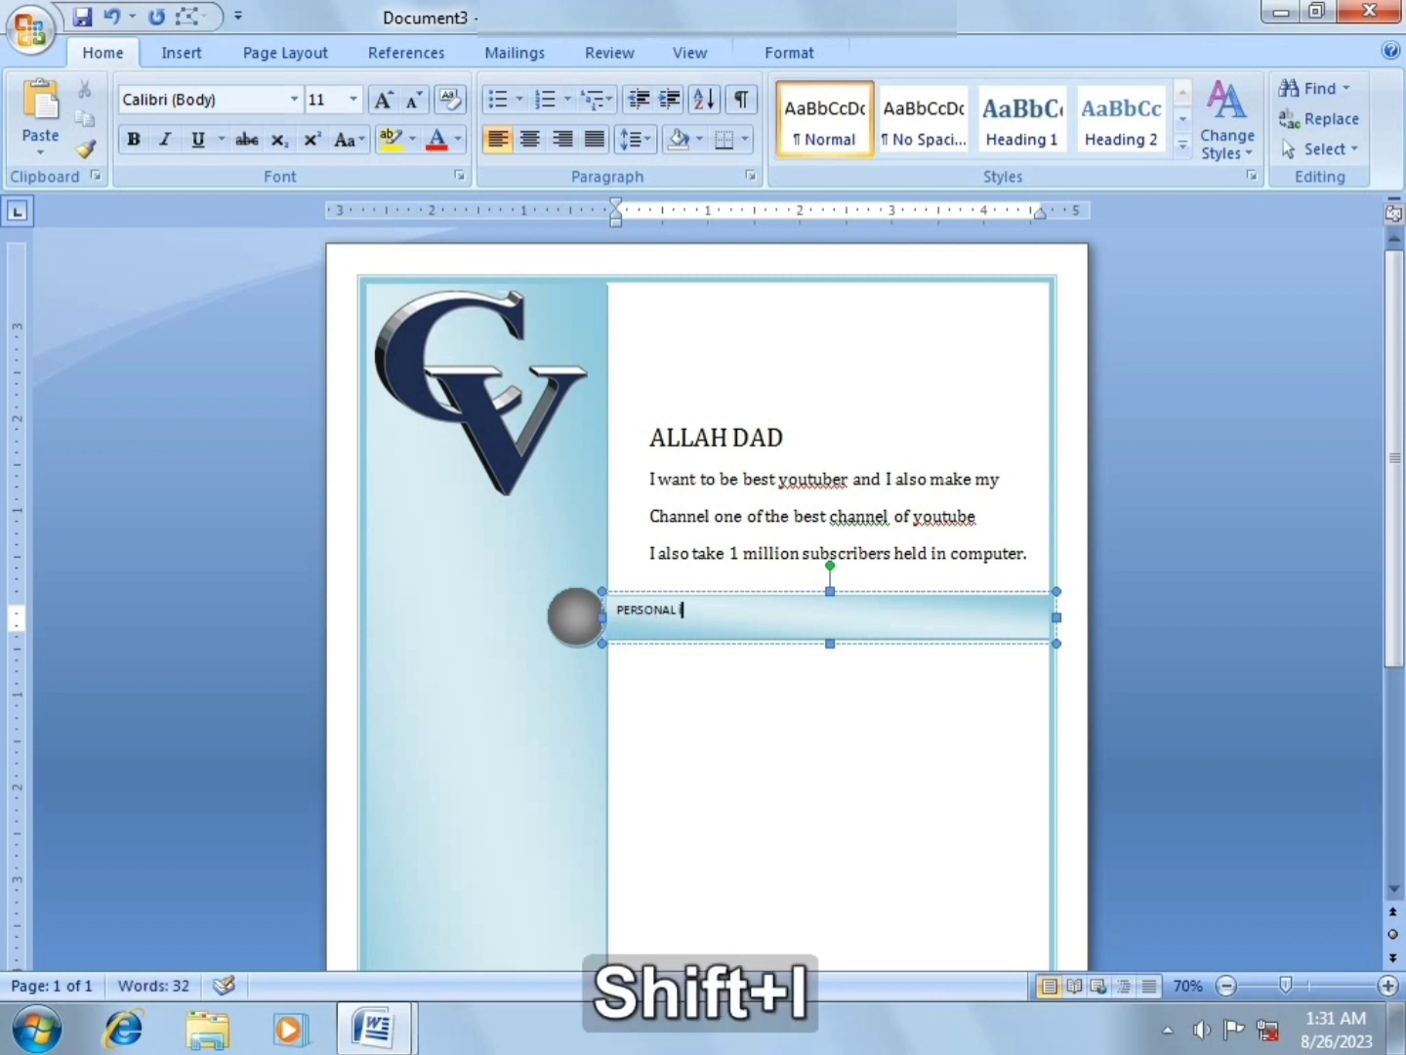
key("BackSpace")
type("INF")
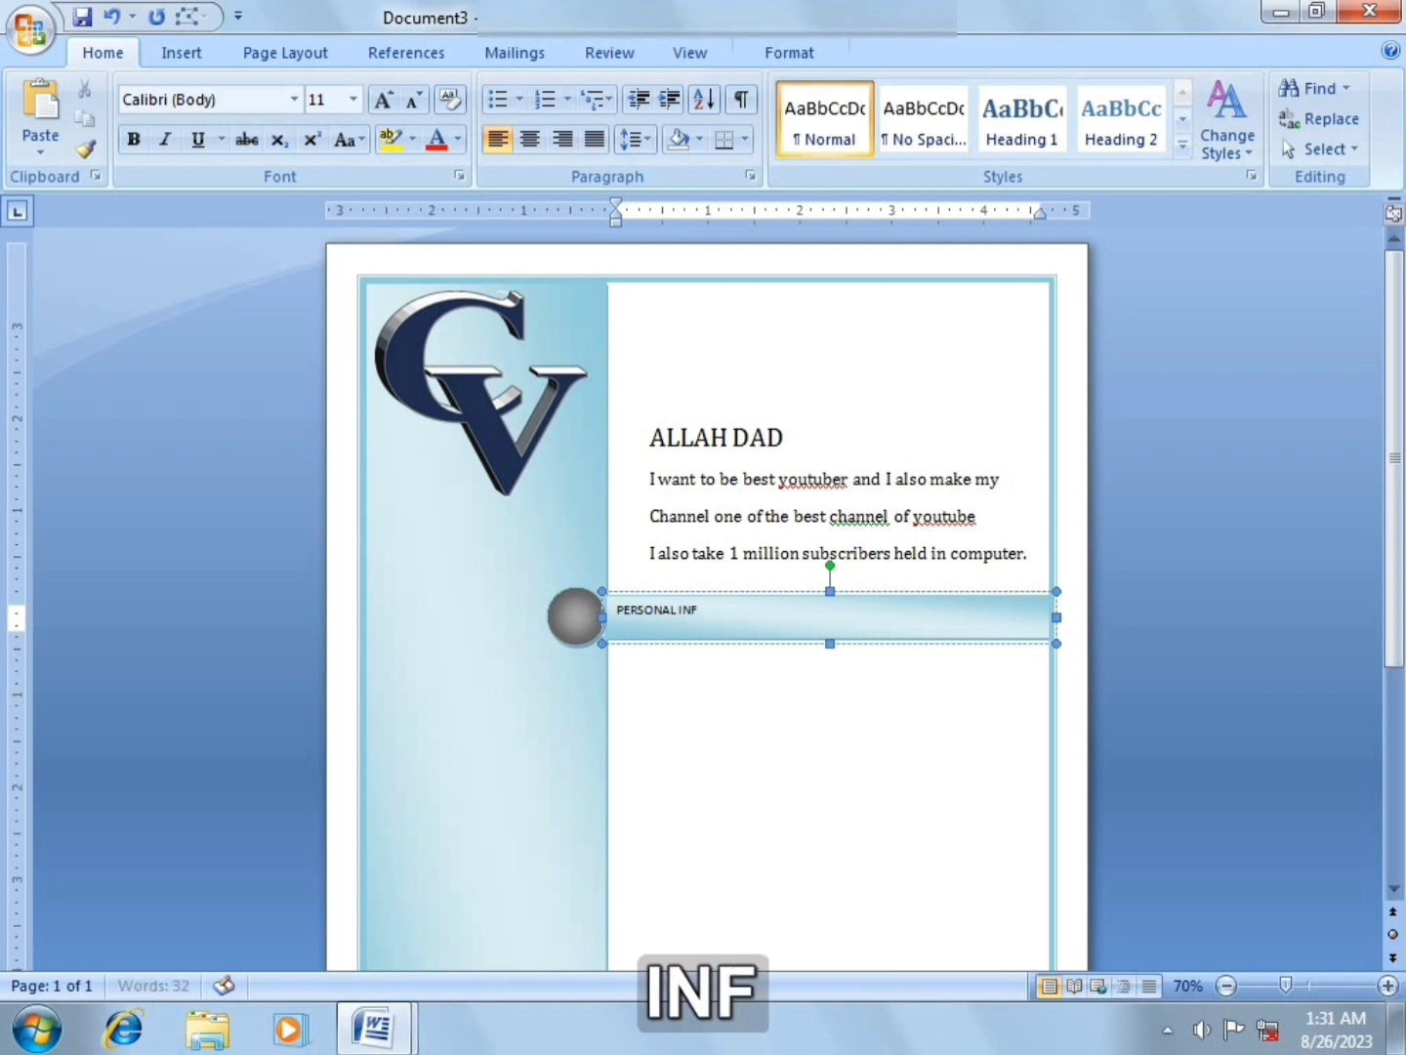
type("ORMATION")
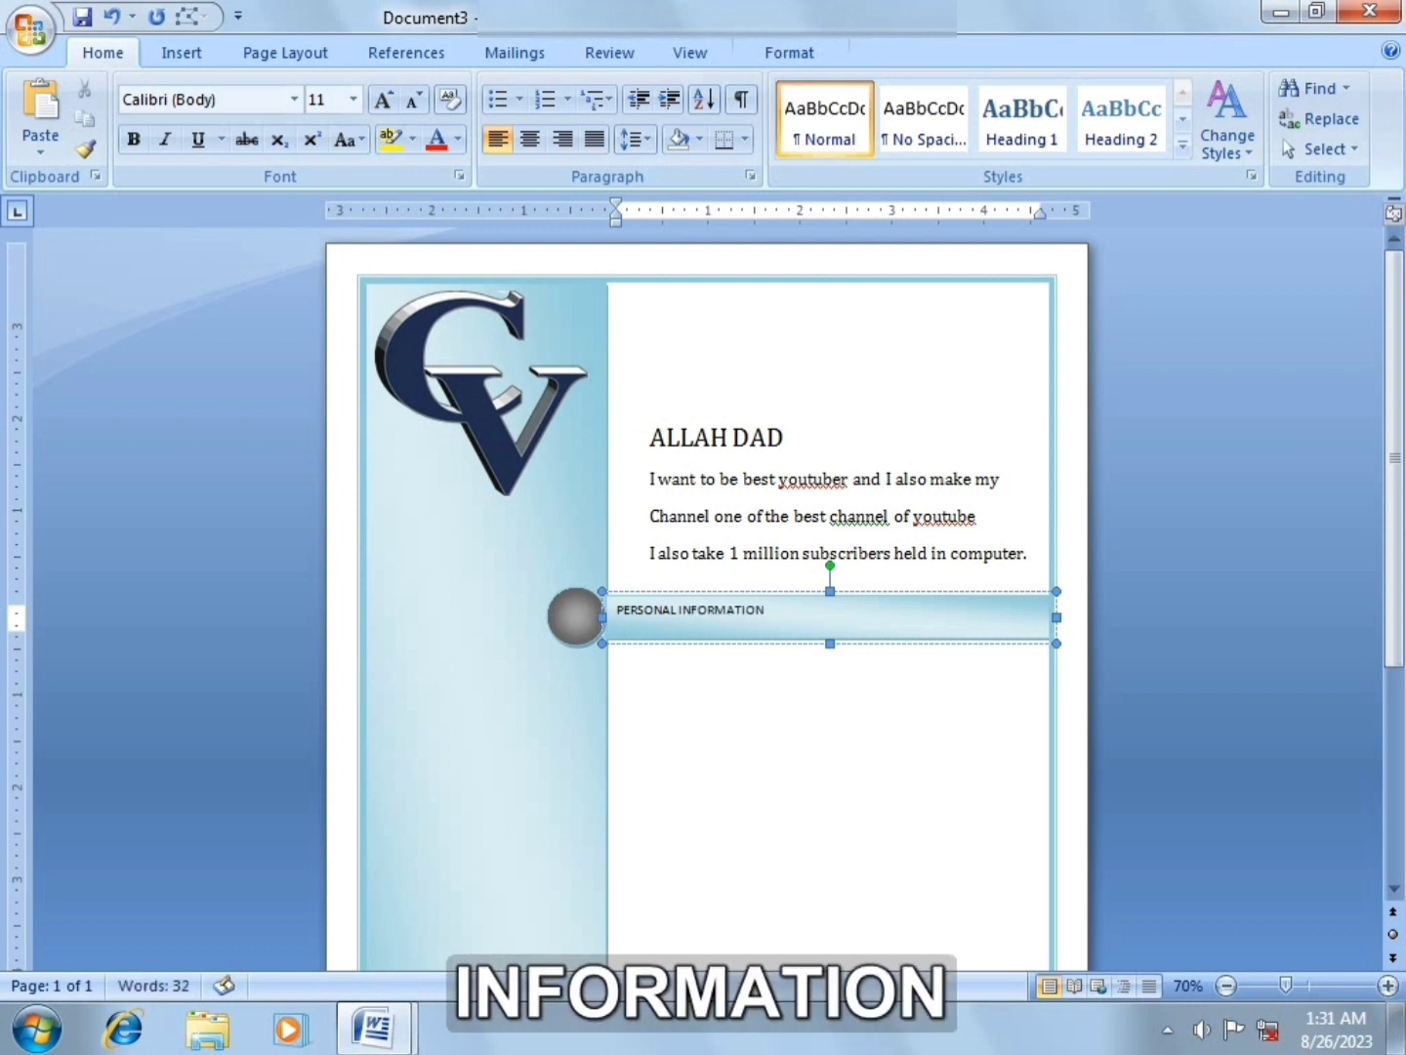
Format the PERSONAL INFORMATION heading in the Elephant font at size 16.
left_click(641, 621)
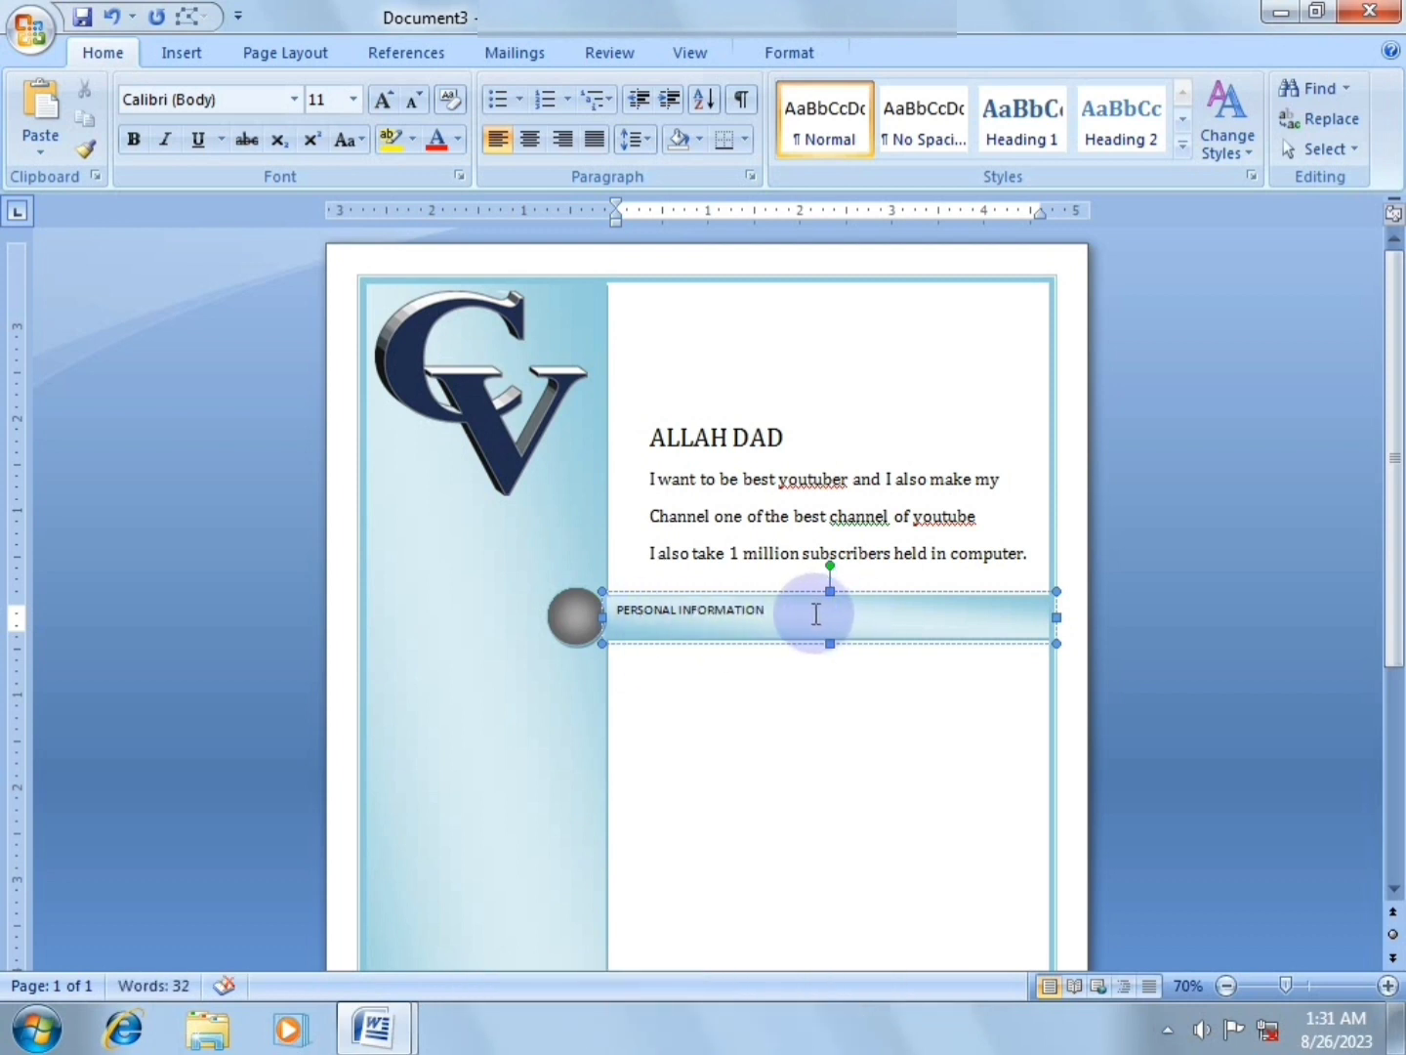
left_click_drag(817, 616, 632, 603)
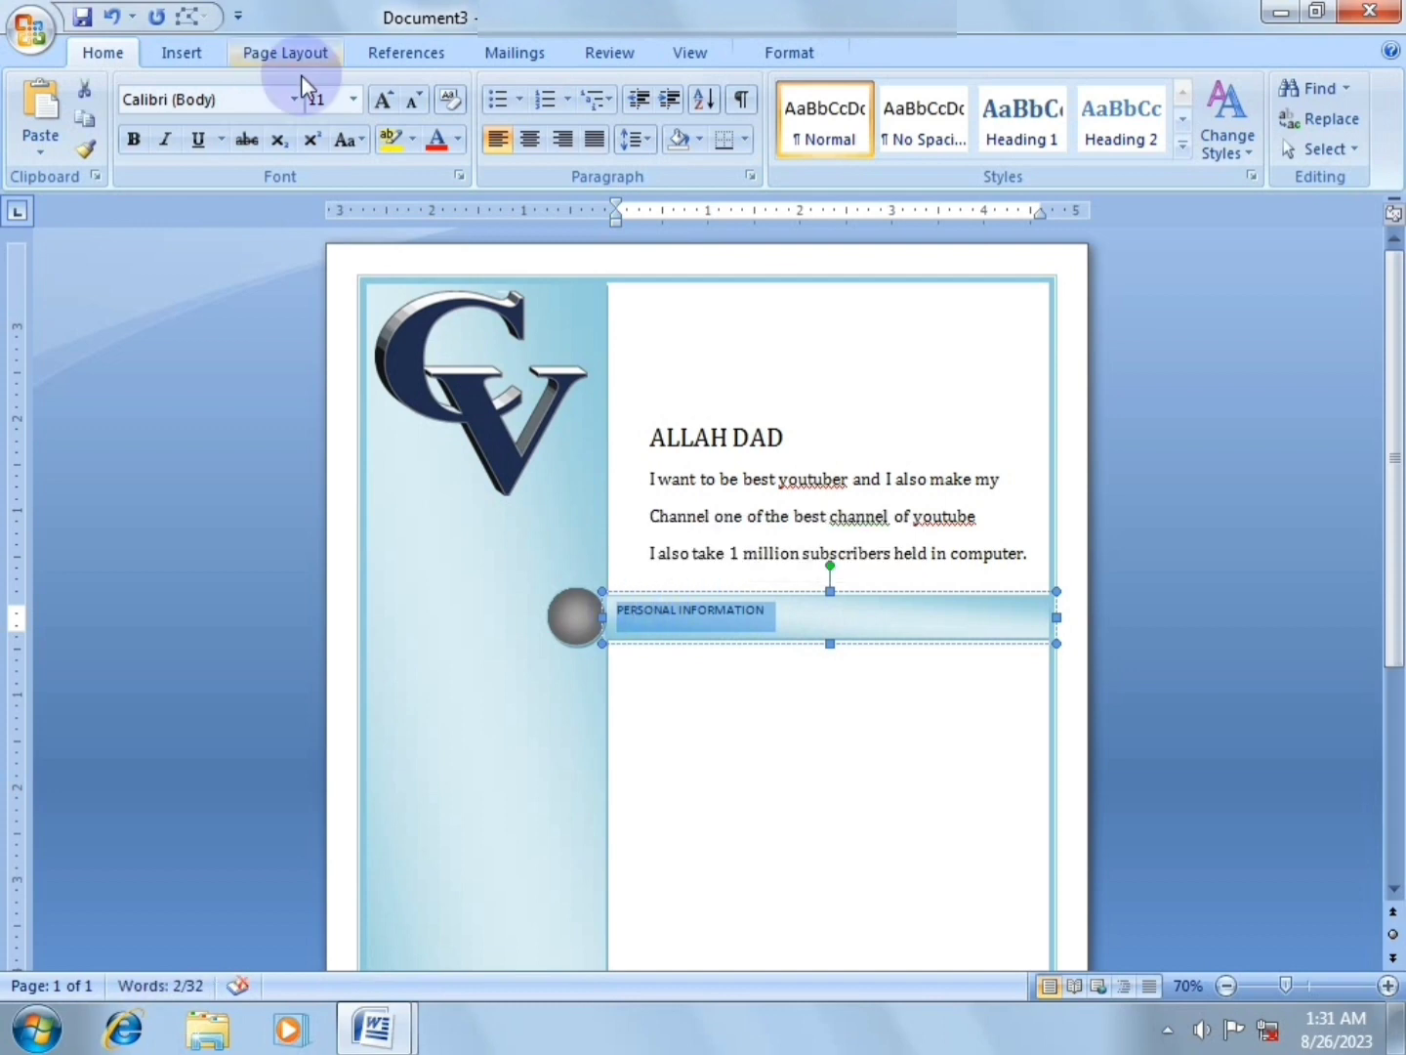
left_click(294, 99)
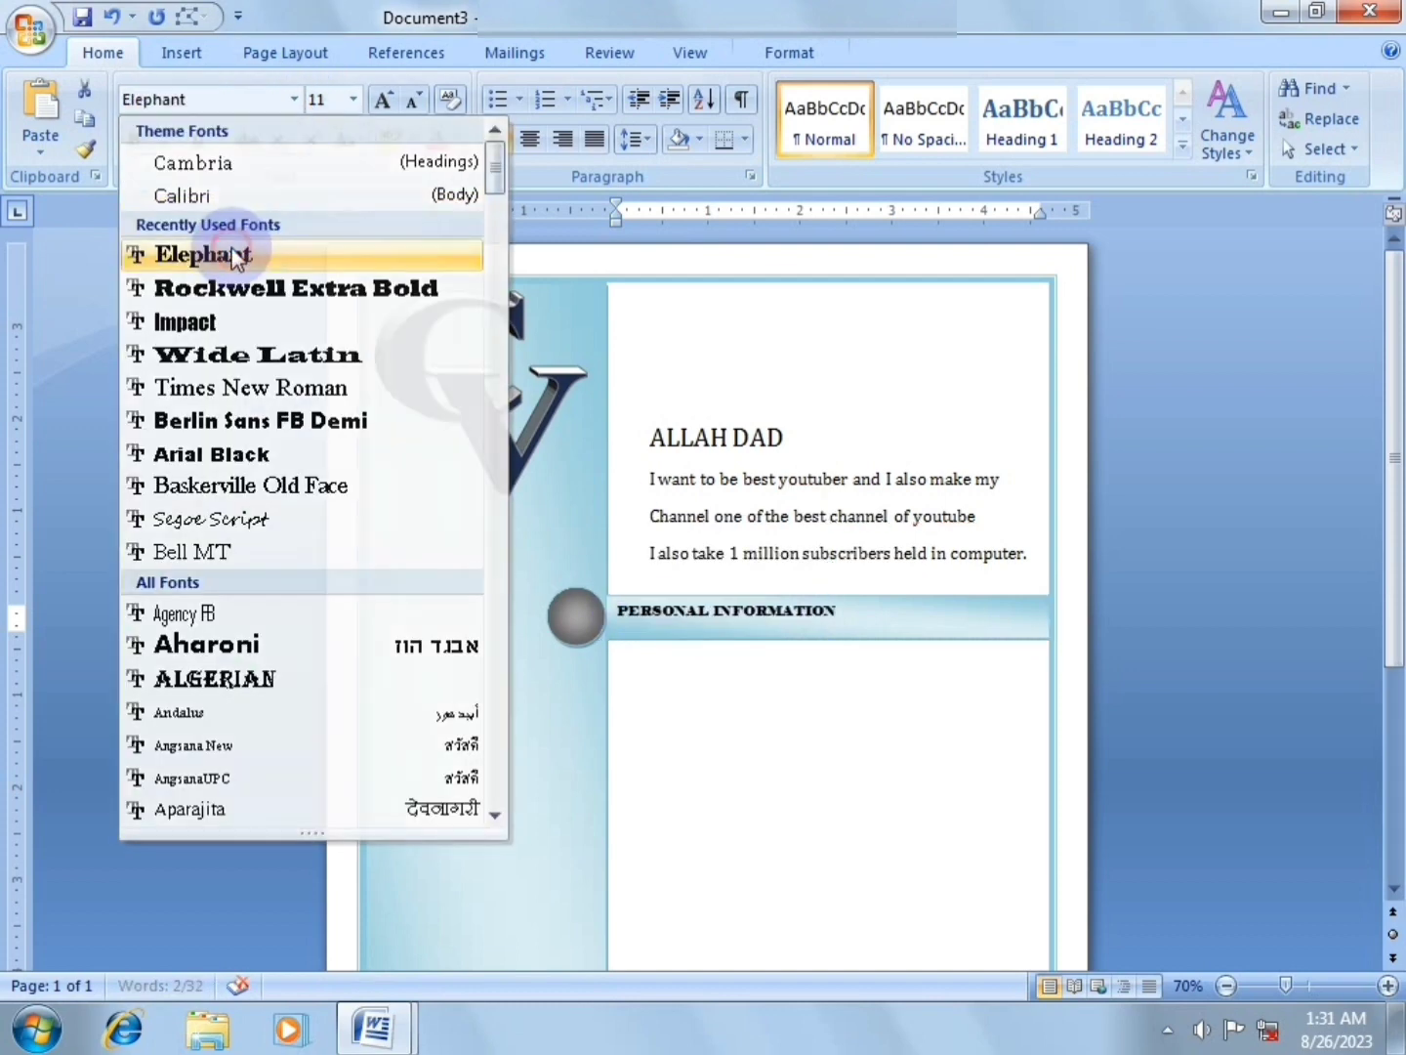
left_click(234, 256)
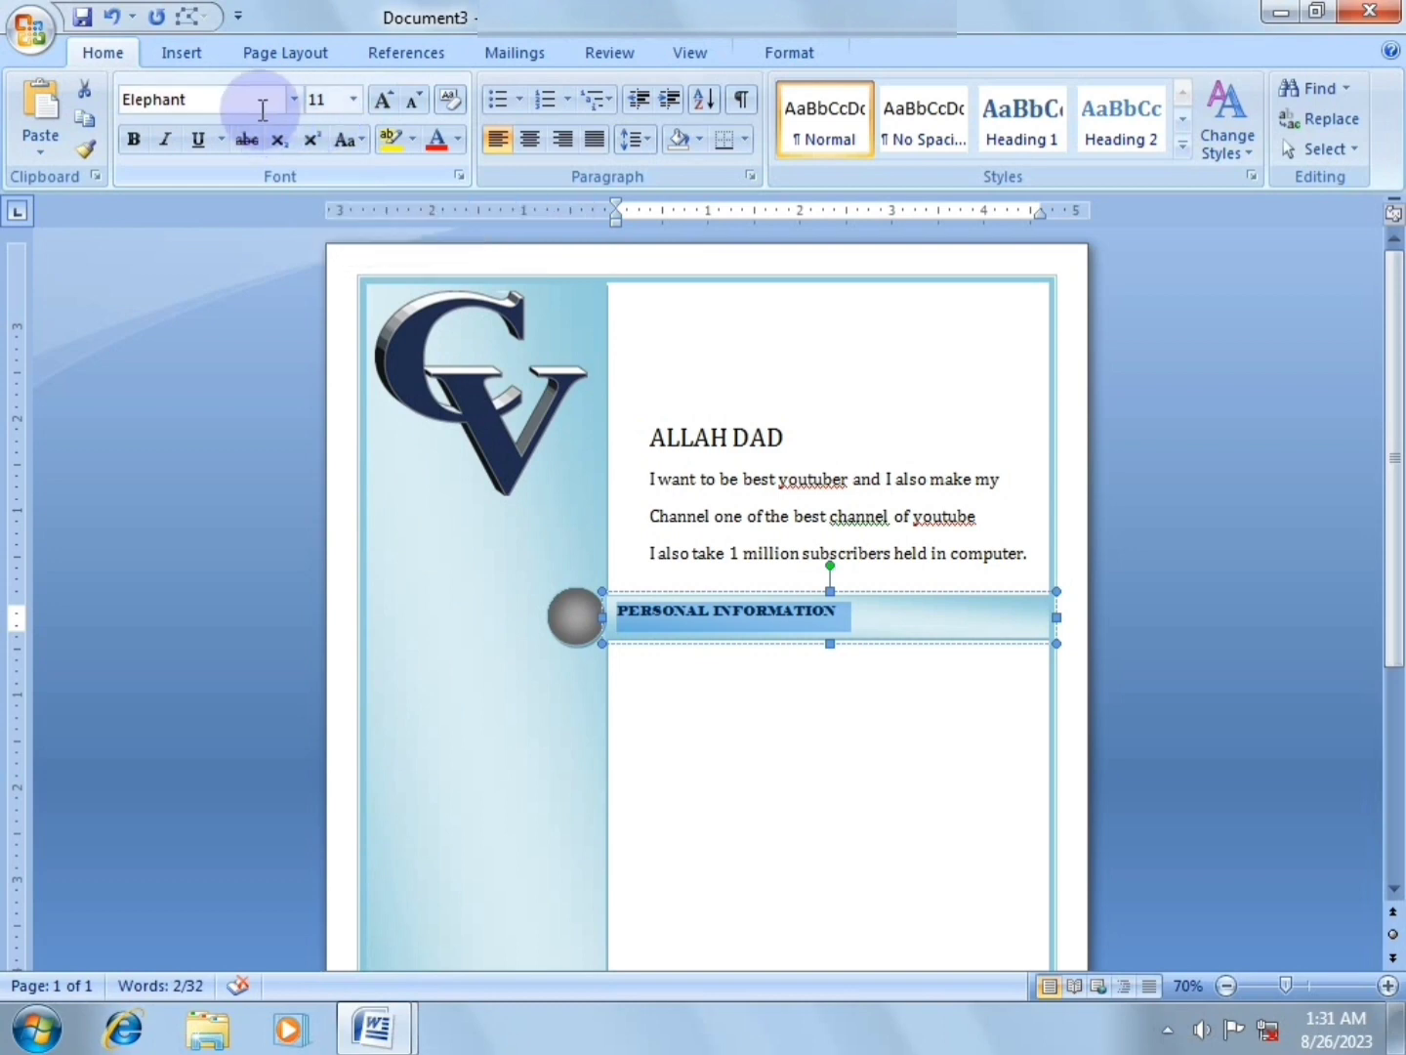
left_click(294, 98)
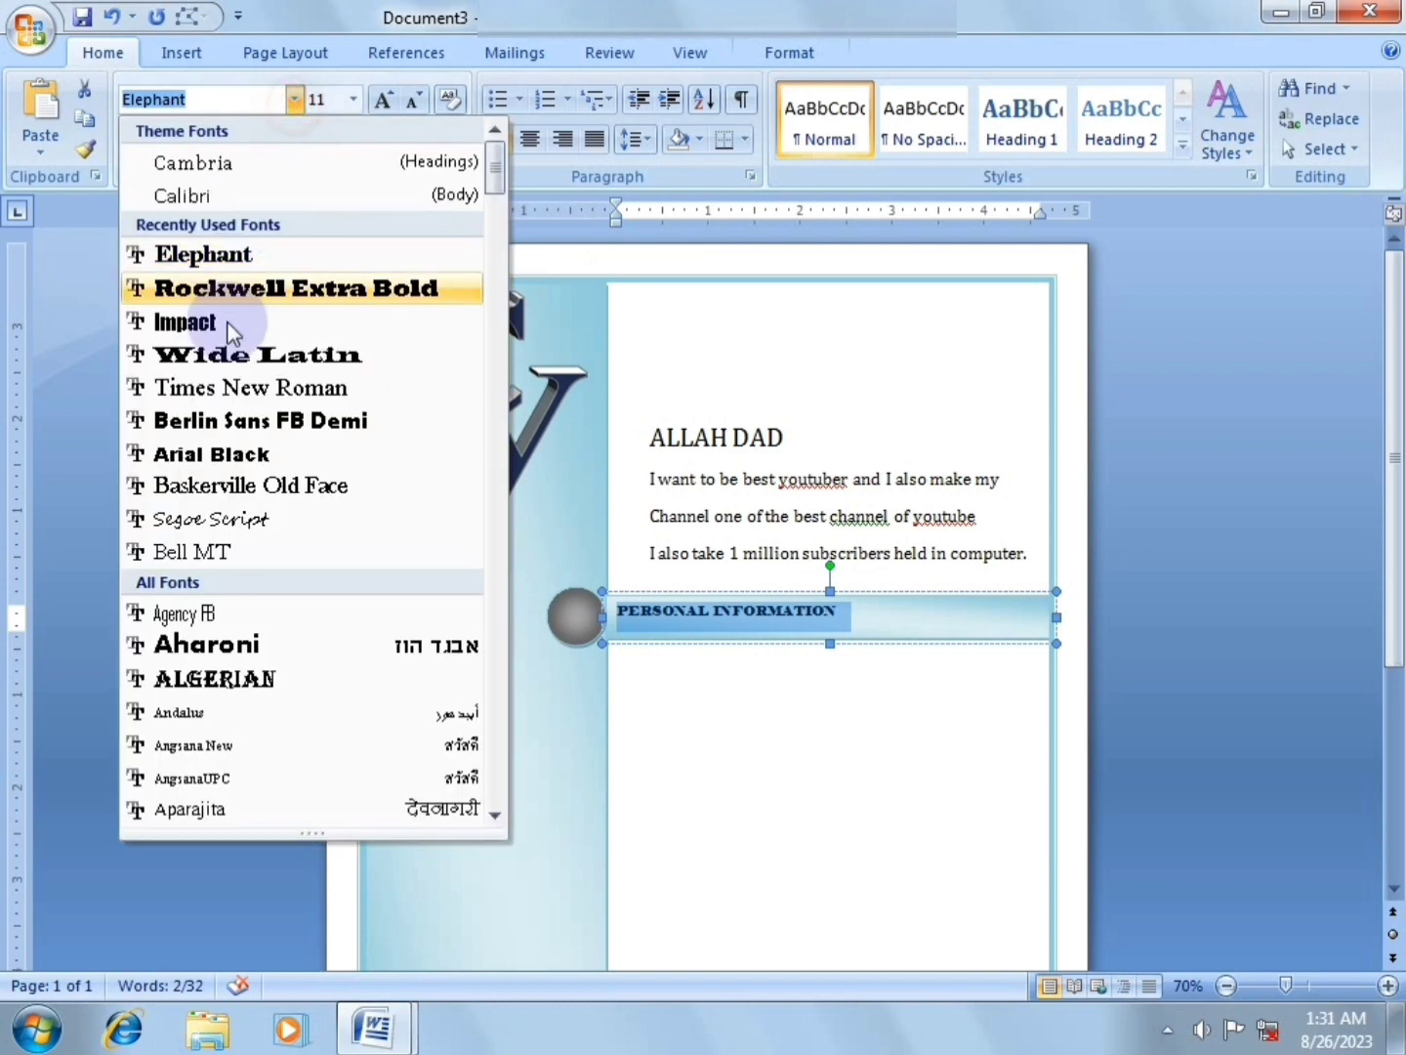
left_click(206, 251)
left_click(375, 101)
left_click(375, 100)
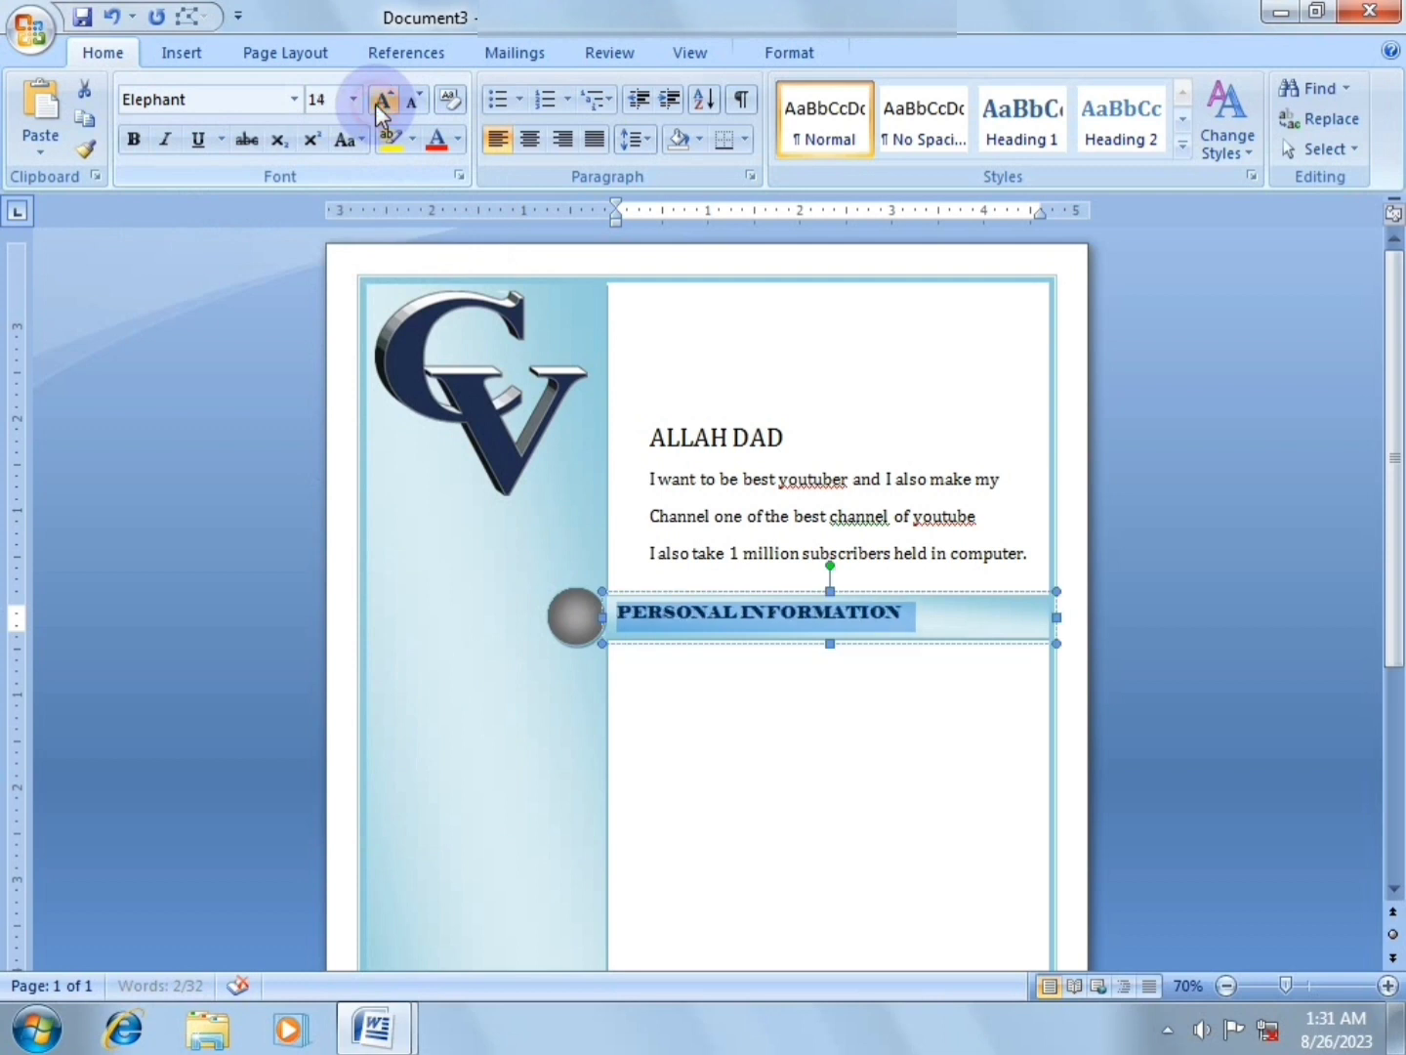
left_click(375, 101)
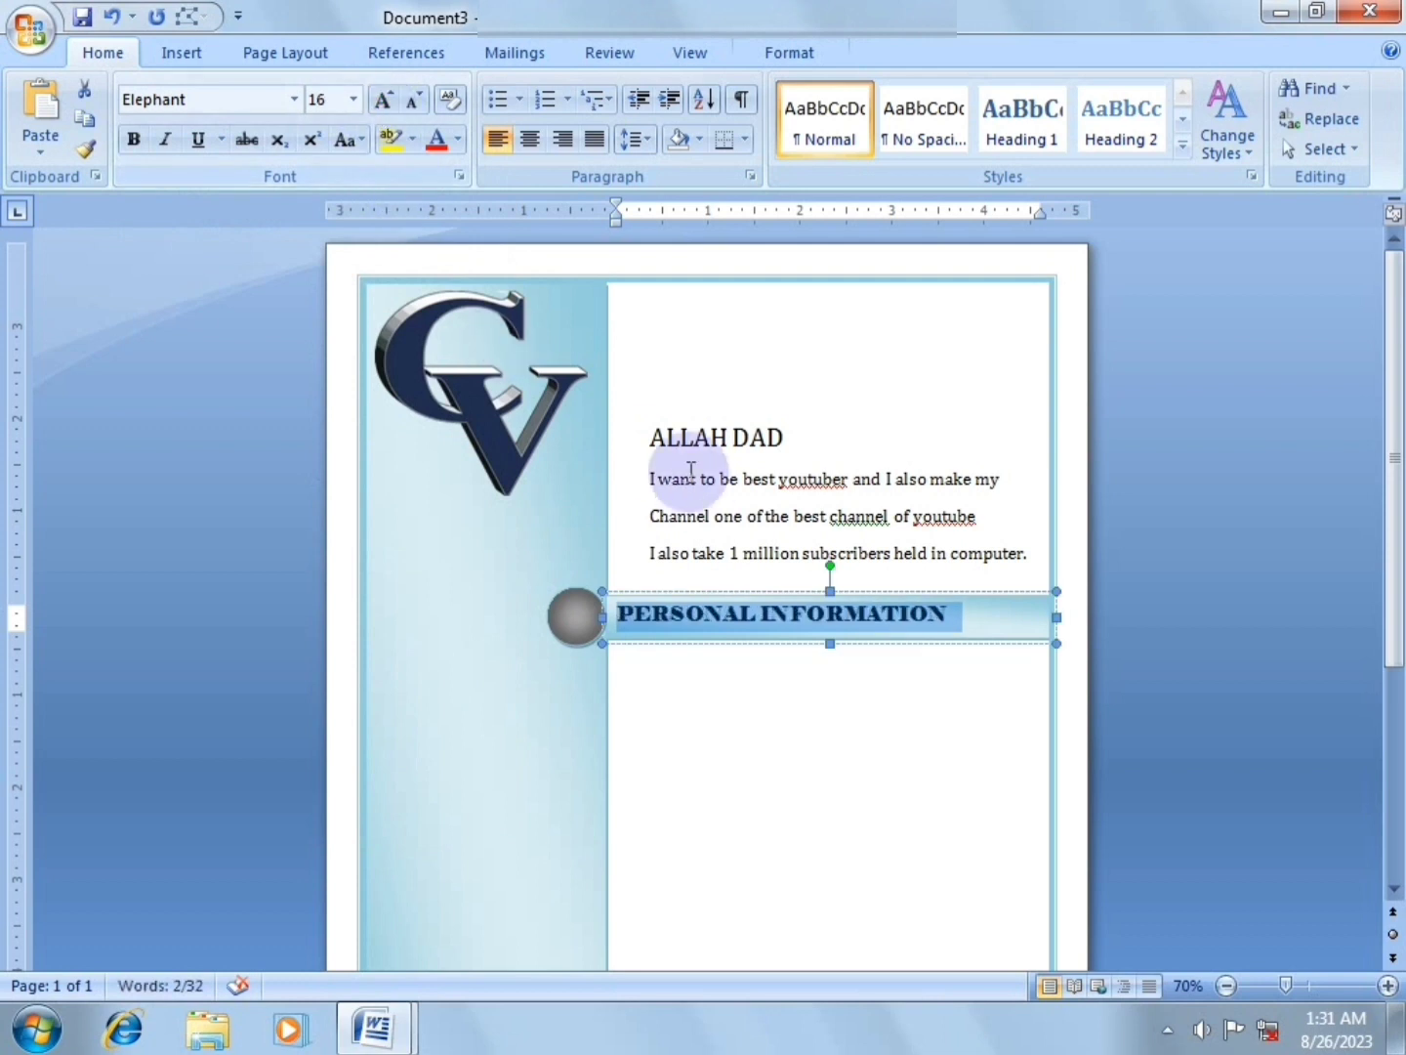
left_click(841, 825)
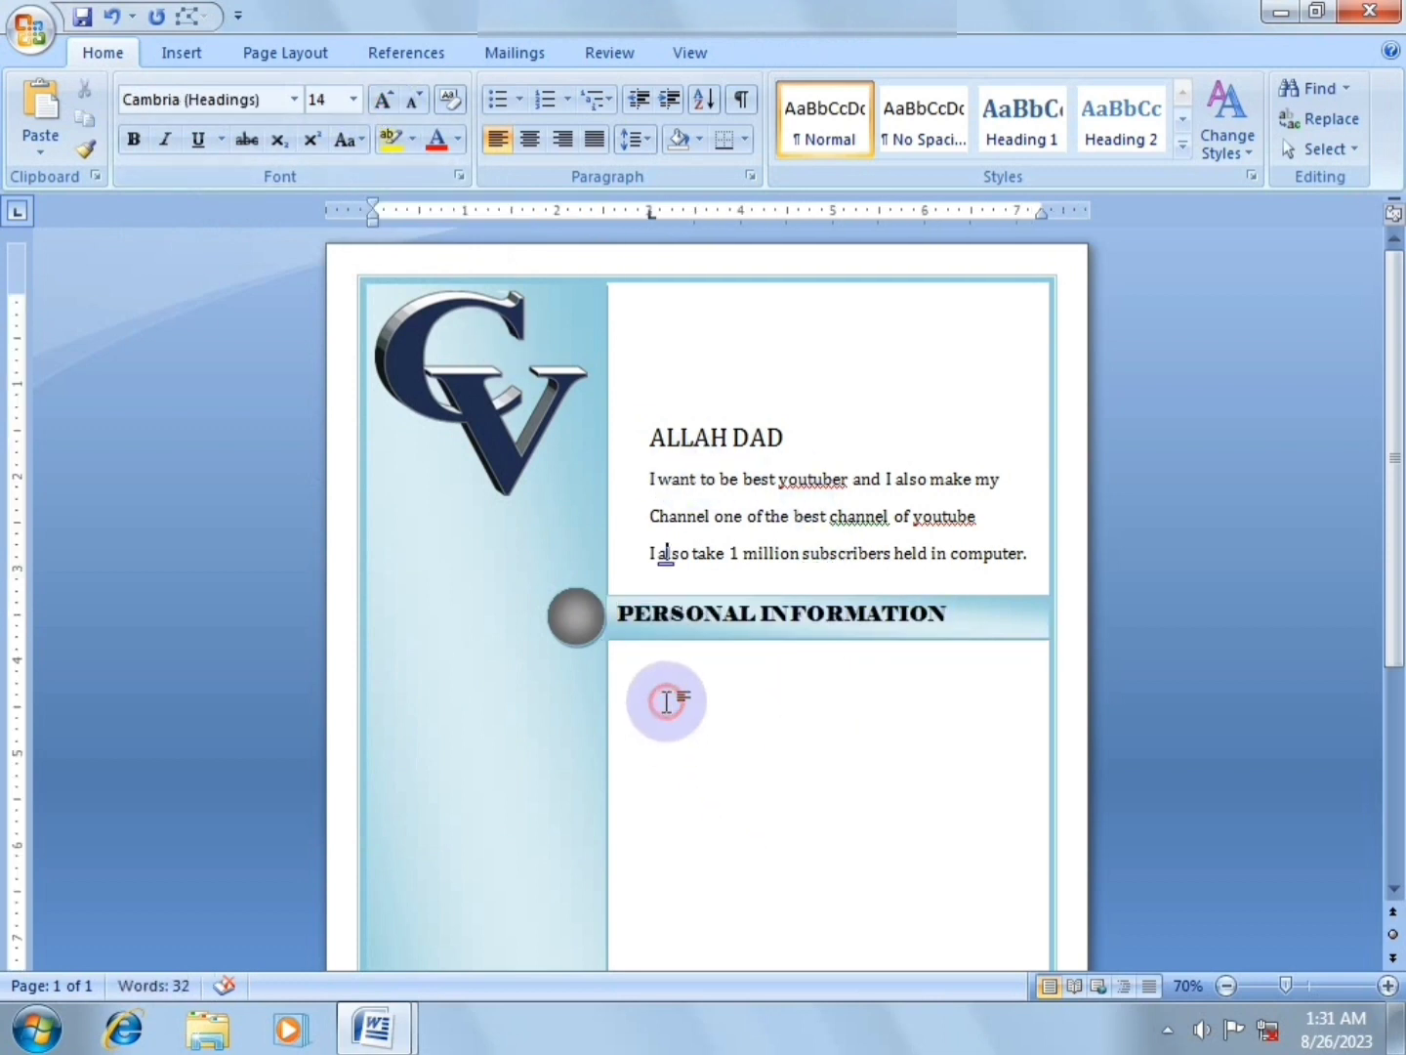
Start a round-bulleted list directly below the PERSONAL INFORMATION bar.
scroll(667, 701, "down", 1)
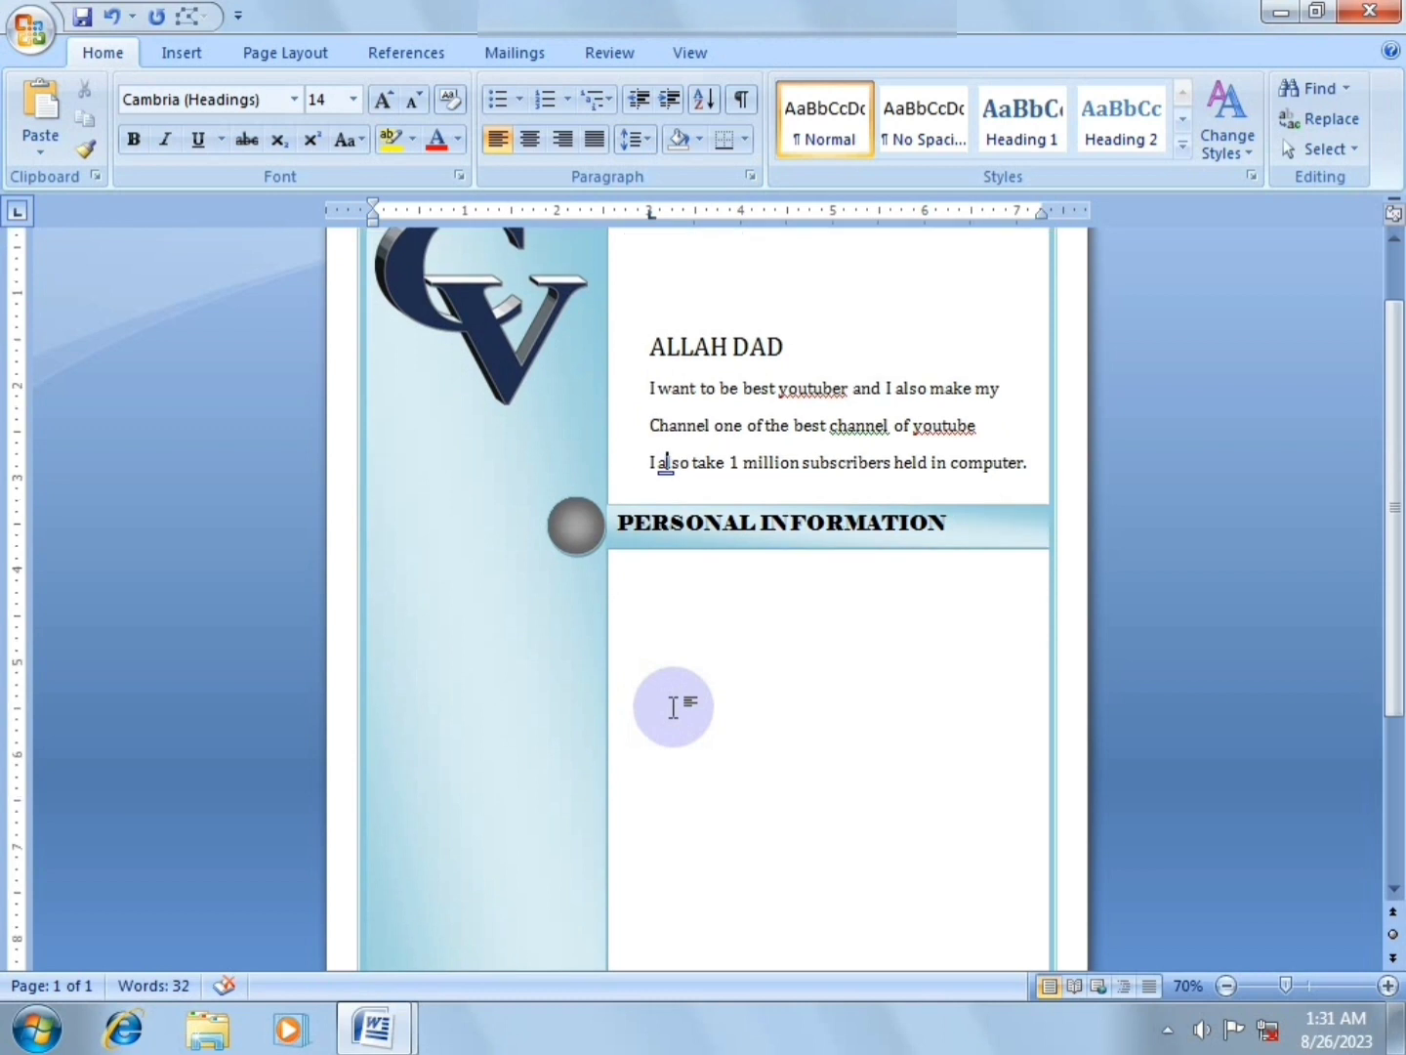
left_click(629, 576)
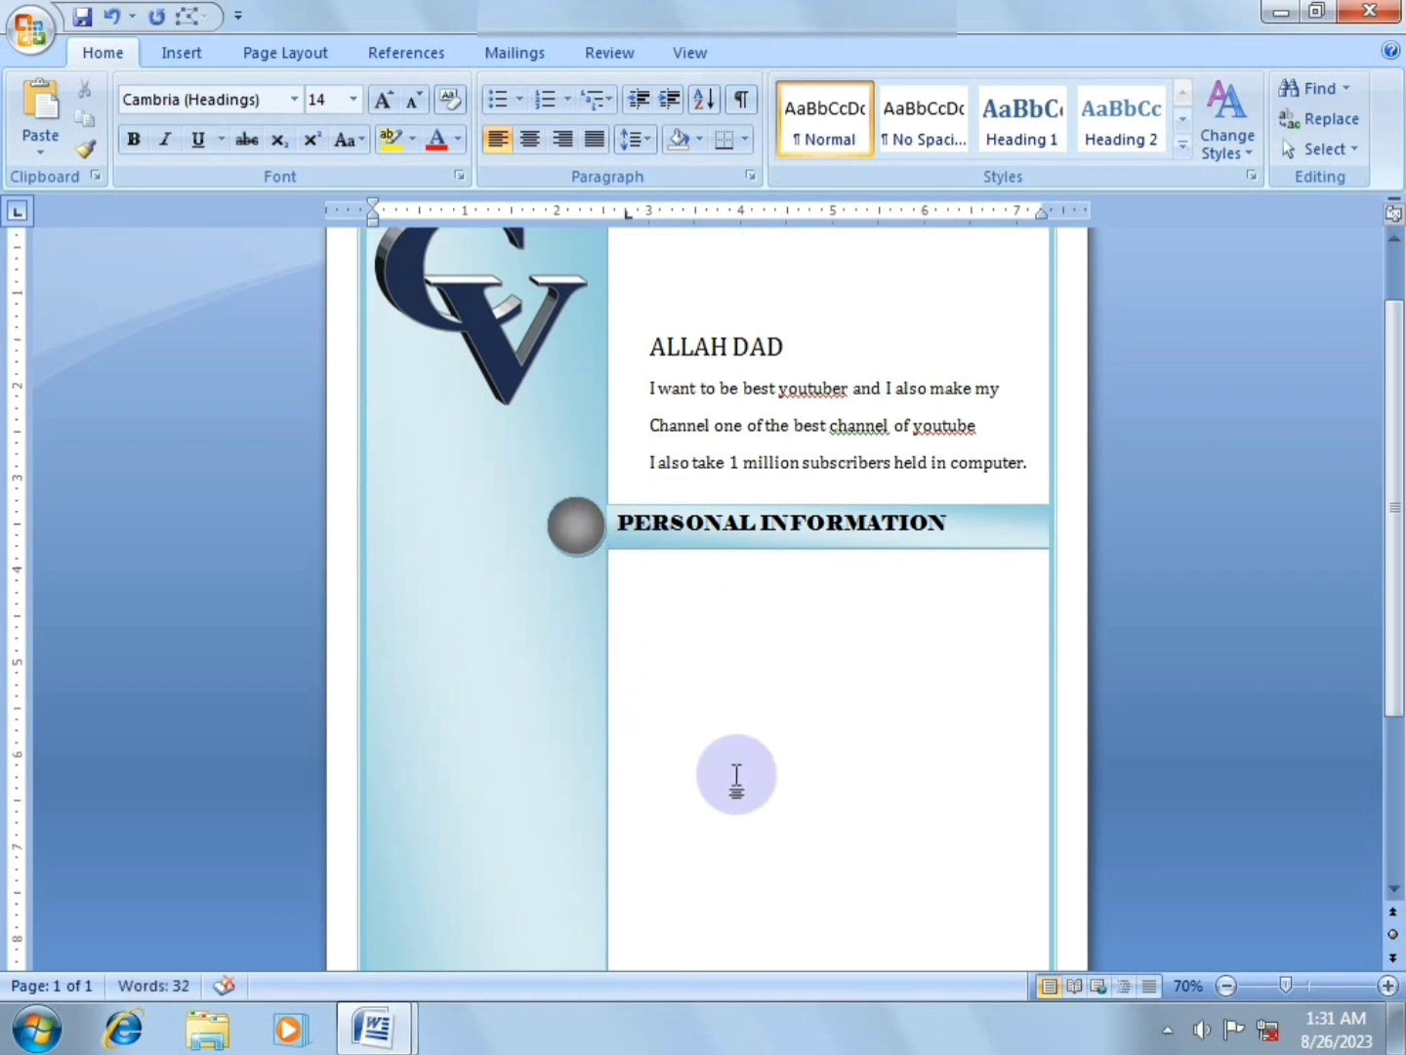
left_click(524, 99)
left_click(516, 179)
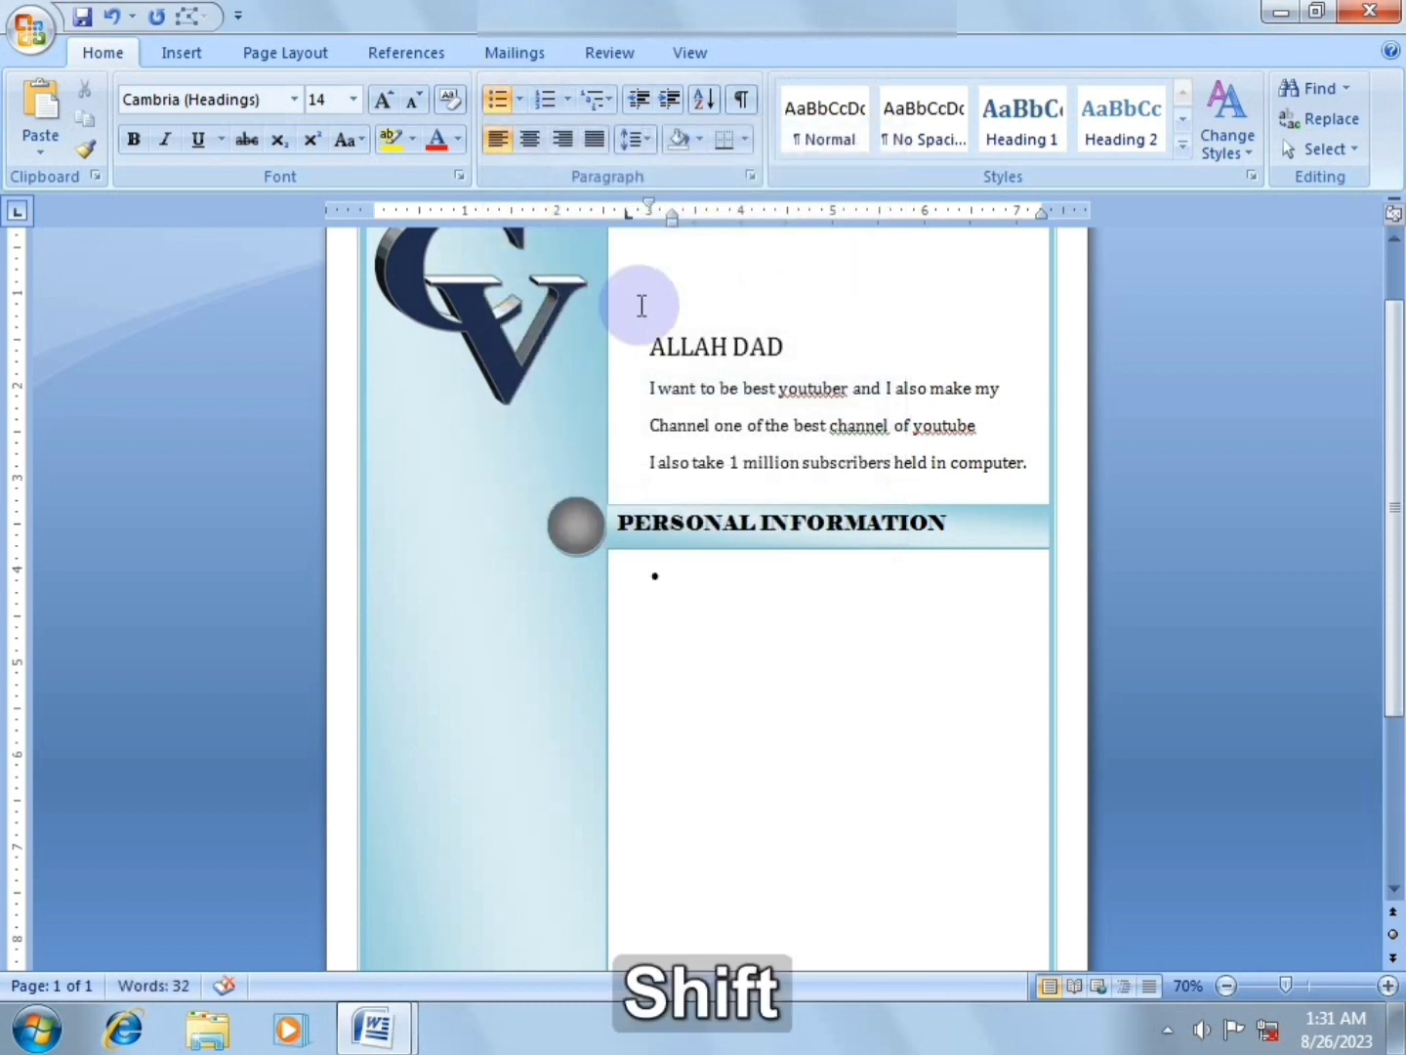
Enter the bulleted labels NAME, FATHER'S NAME, GENDER, CONTACT NO and ADDRESS, each followed by a tab-aligned colon.
type("NAME:")
key("BackSpace")
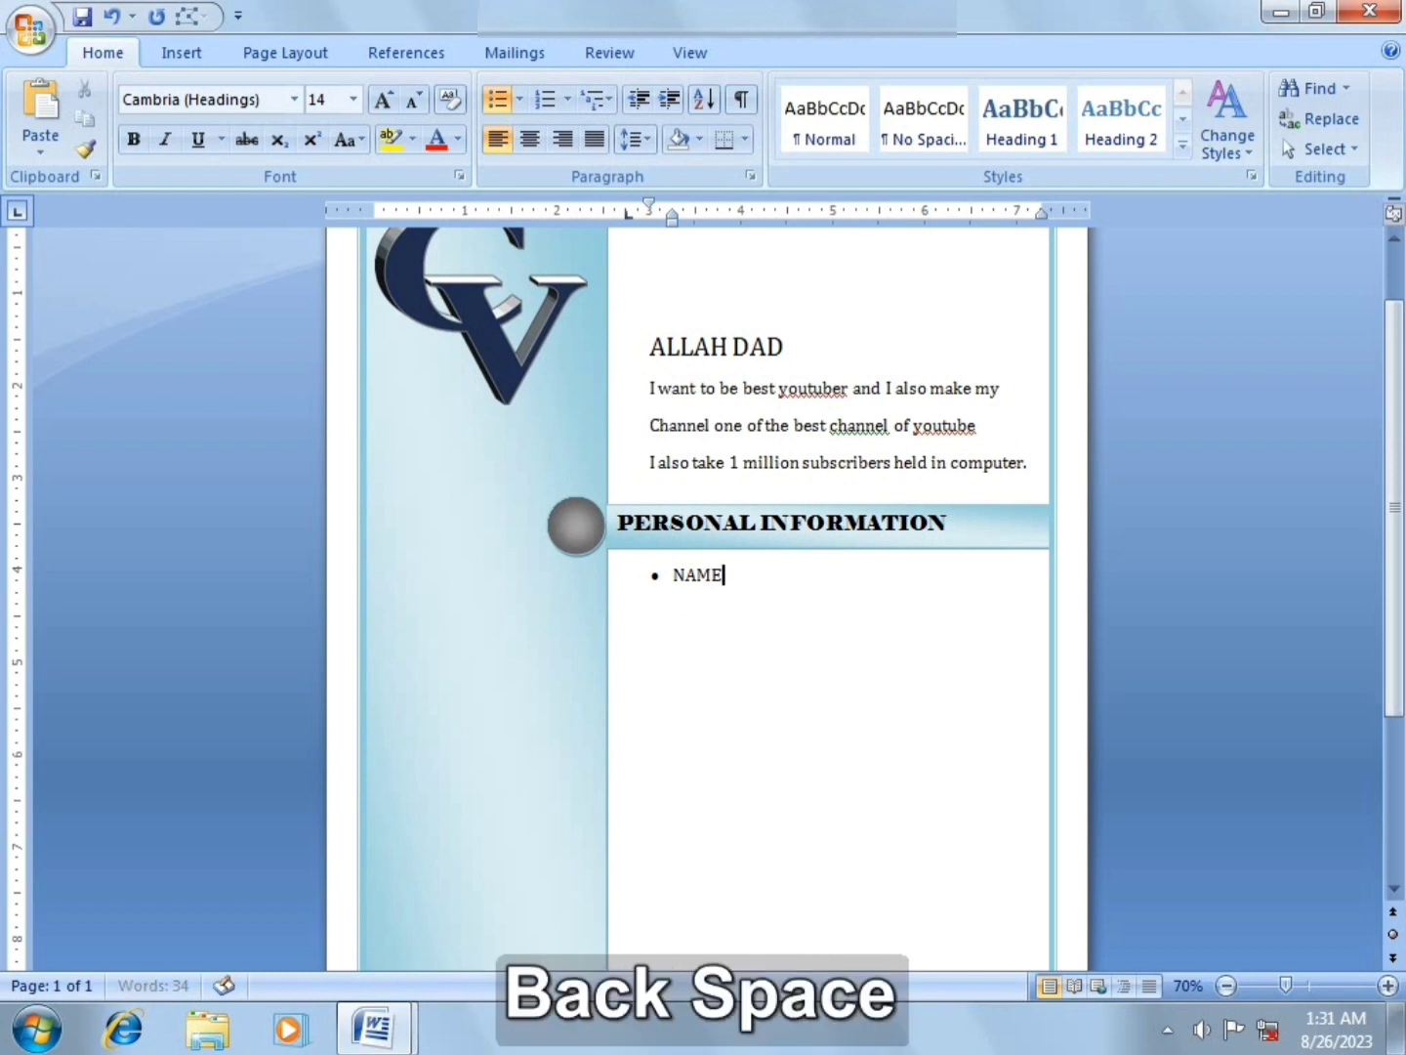
key("Tab")
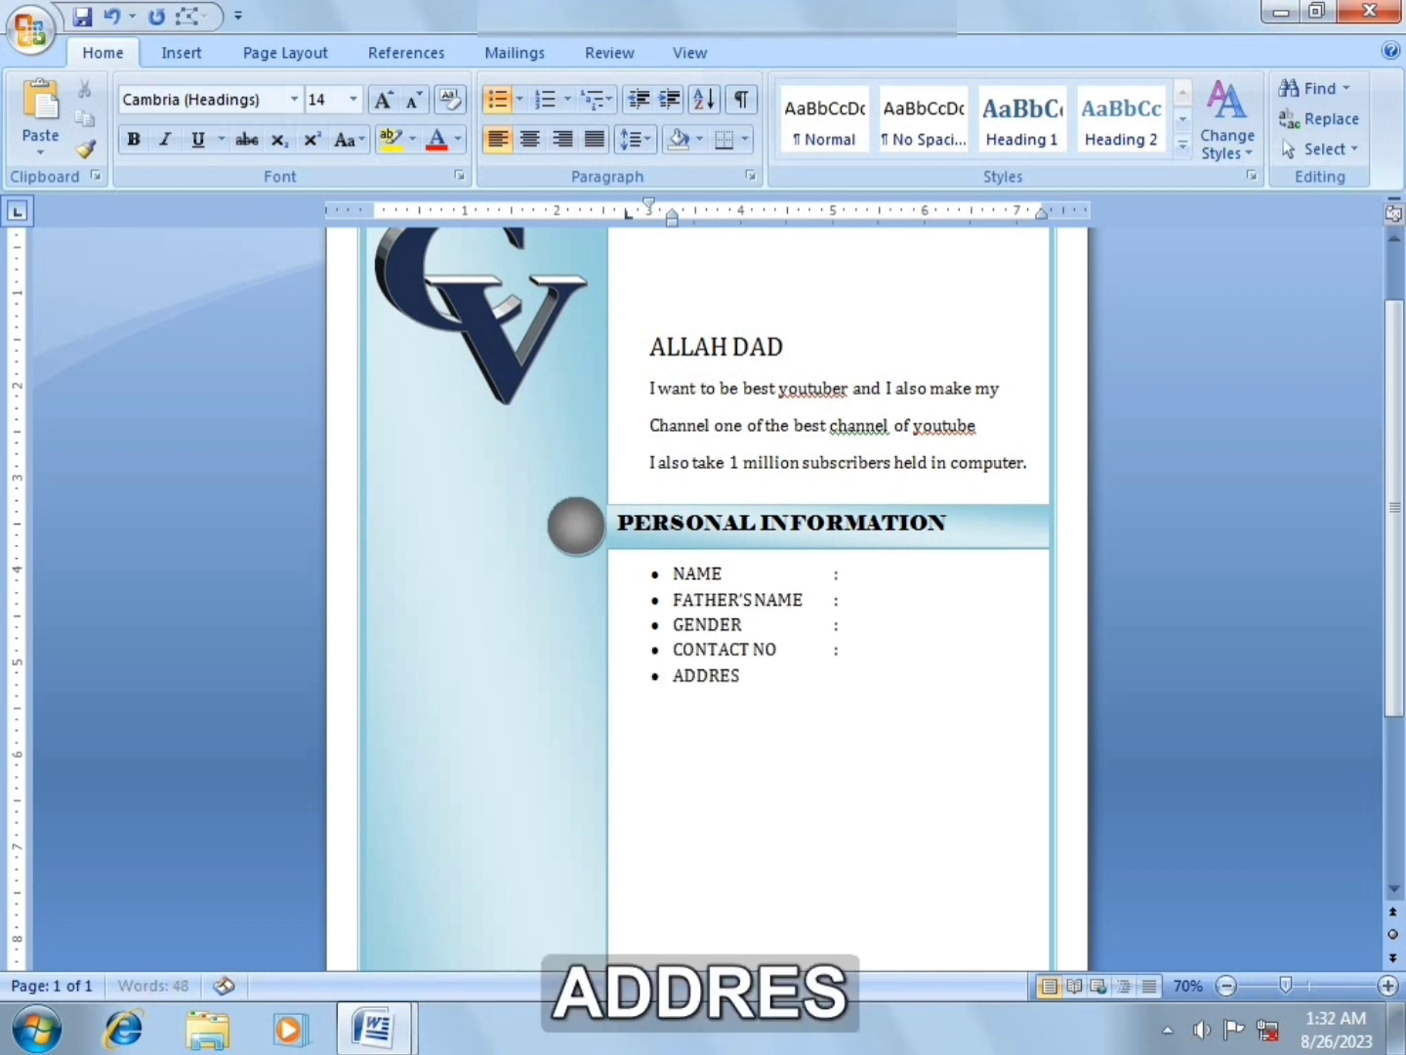
type("SS")
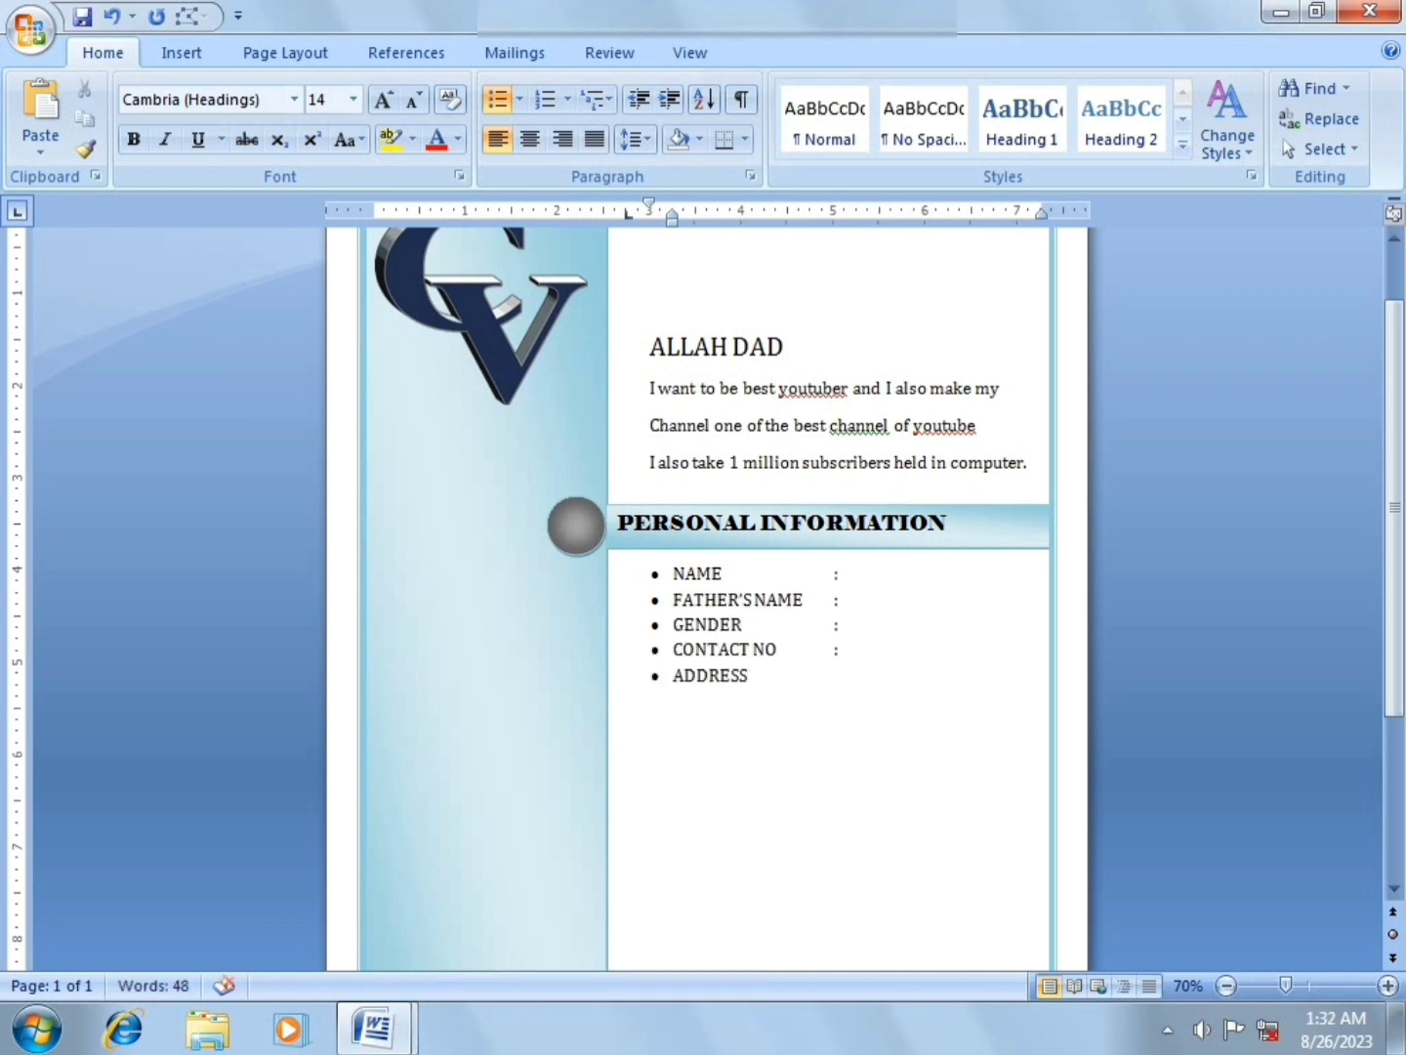
key("Tab")
type(":")
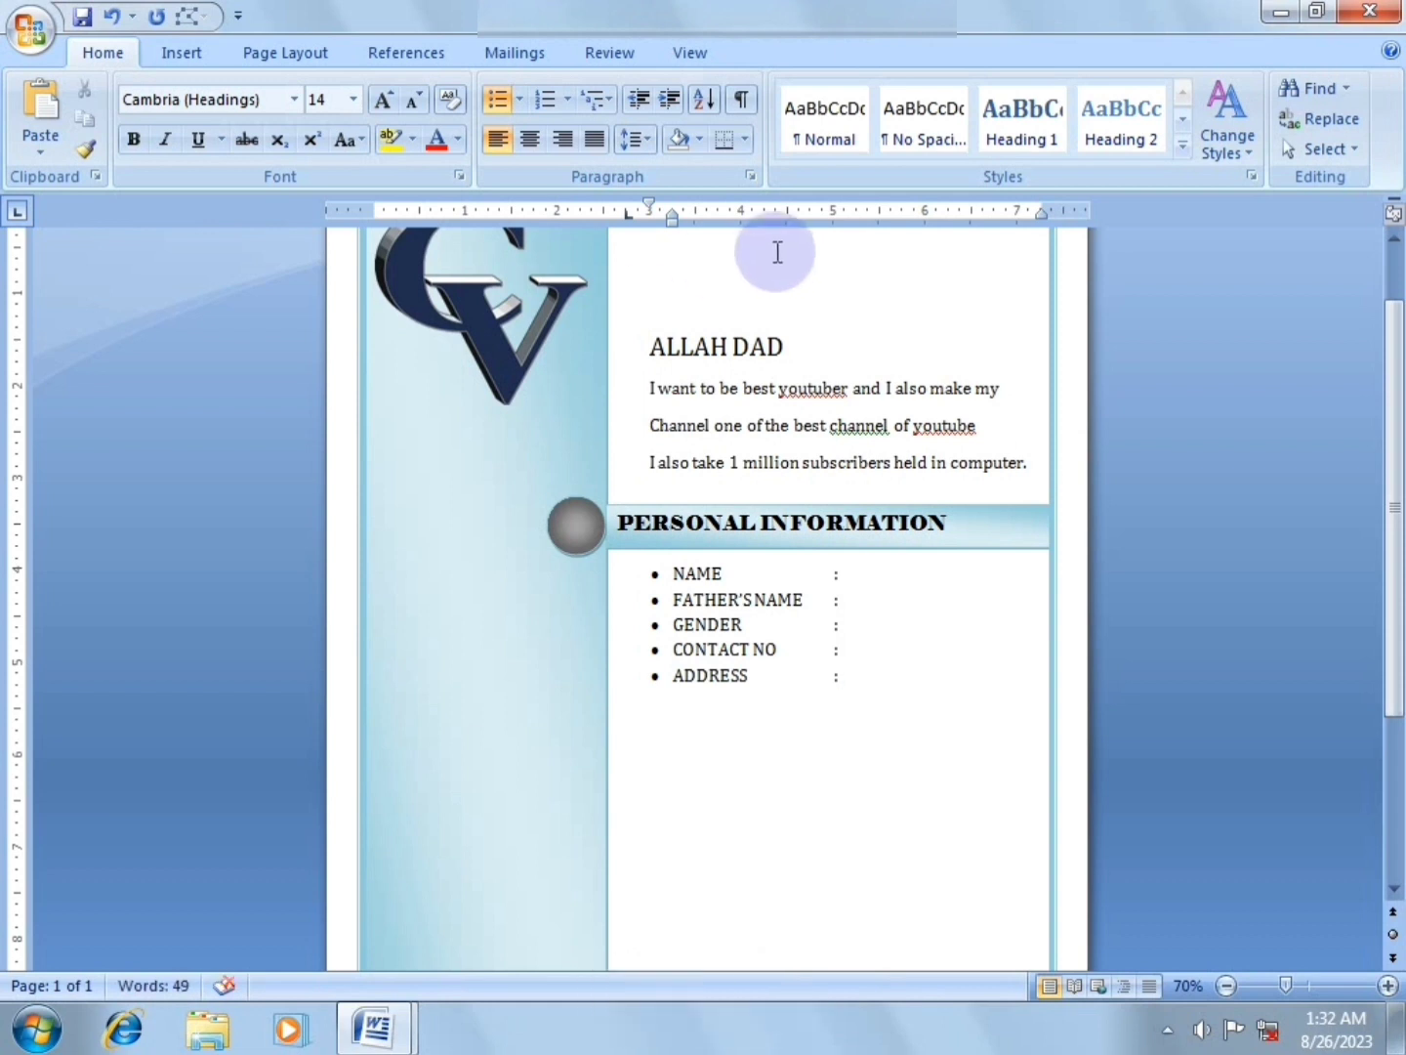
scroll(777, 252, "down", 1)
scroll(760, 284, "up", 1)
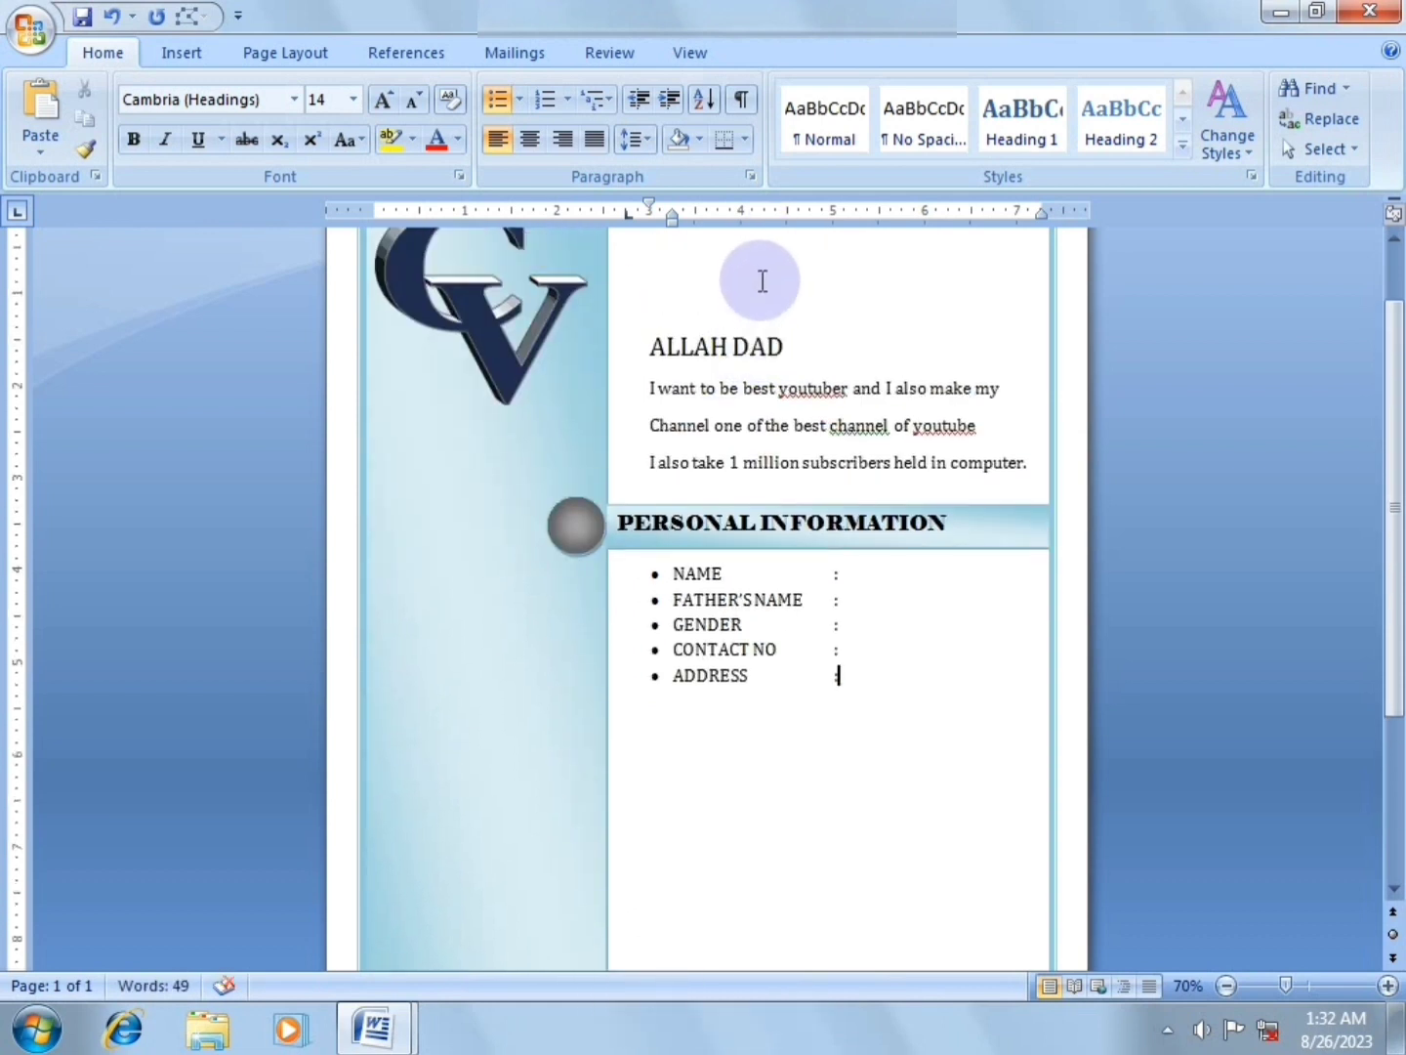
scroll(763, 281, "up", 1)
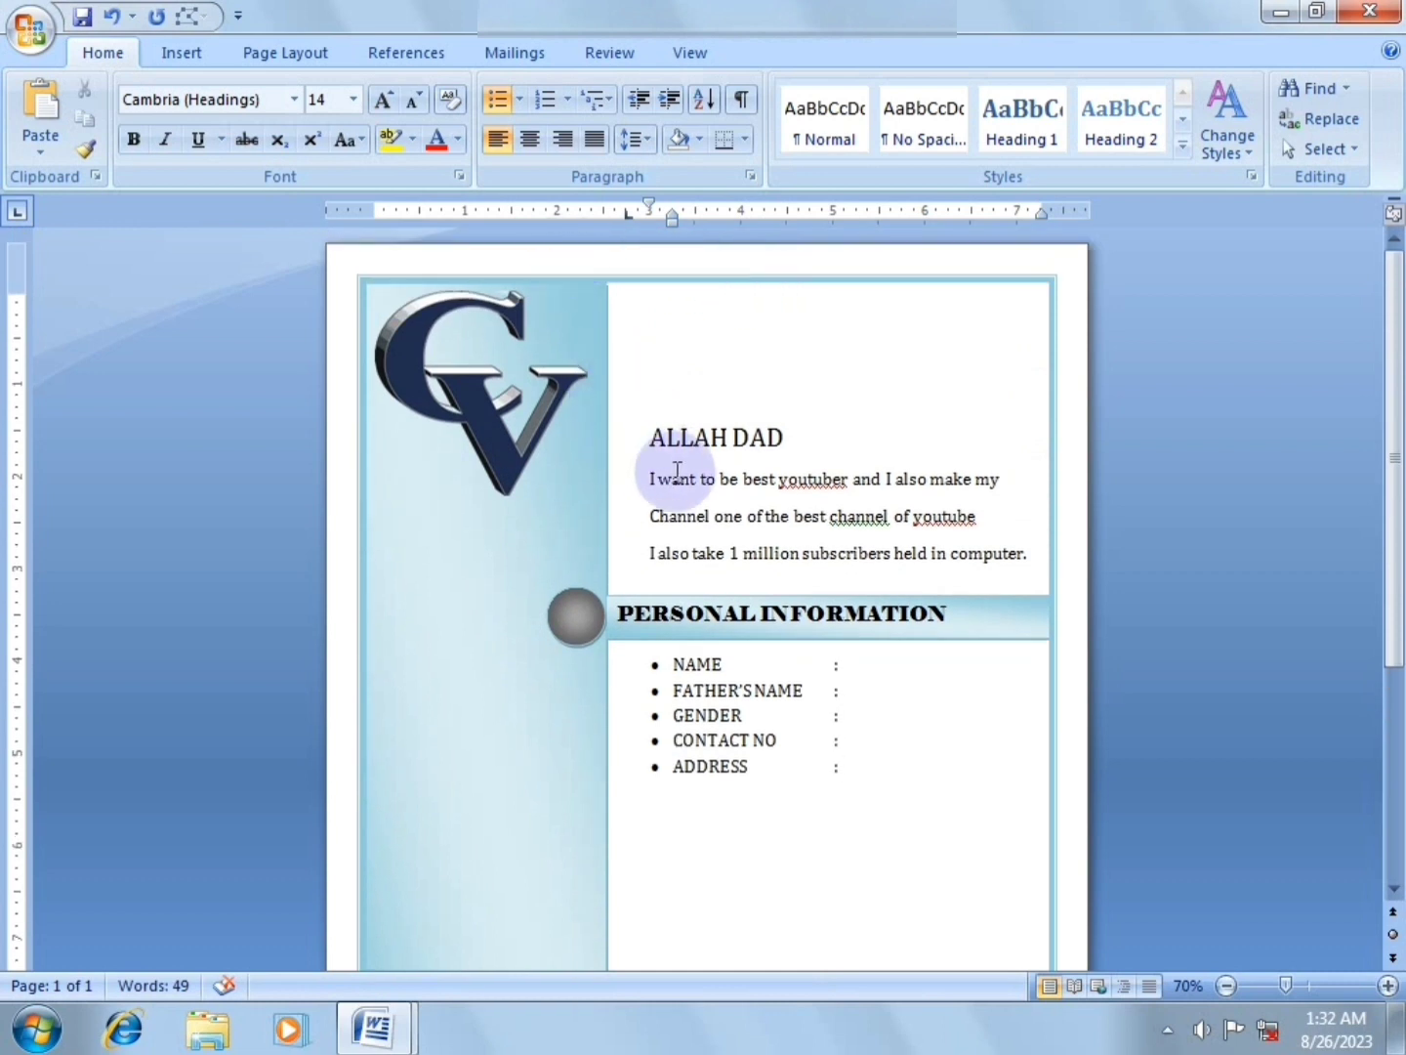
scroll(723, 528, "down", 1)
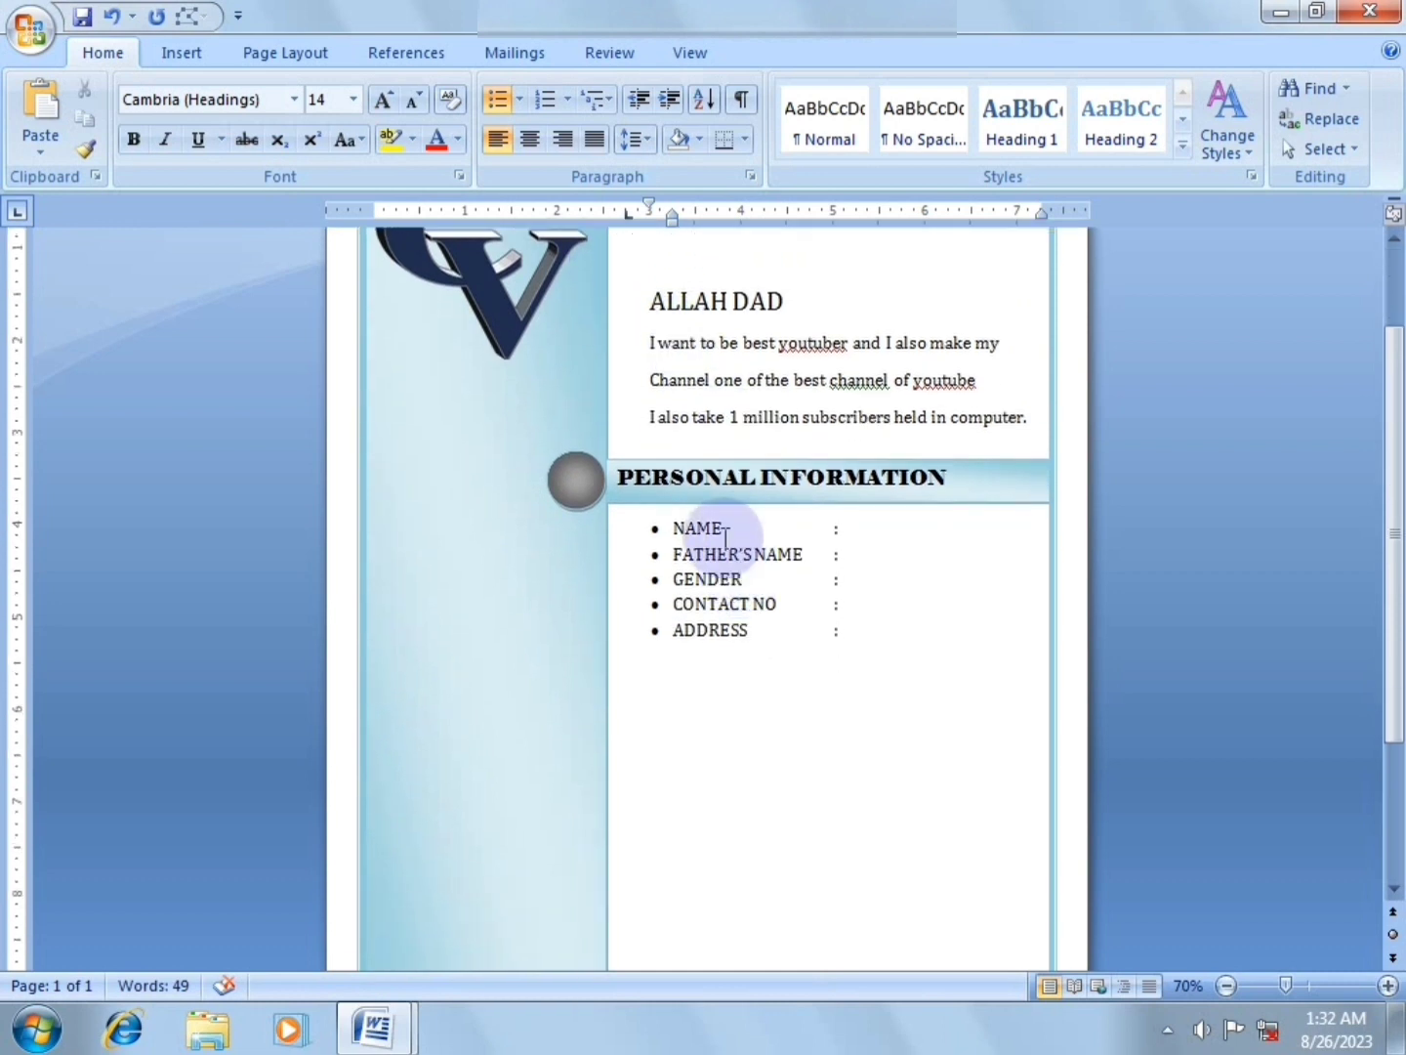
Draw a rectangle about 0.57" high and 4.84" wide directly below the ADDRESS line, spanning the white column.
left_click(636, 501)
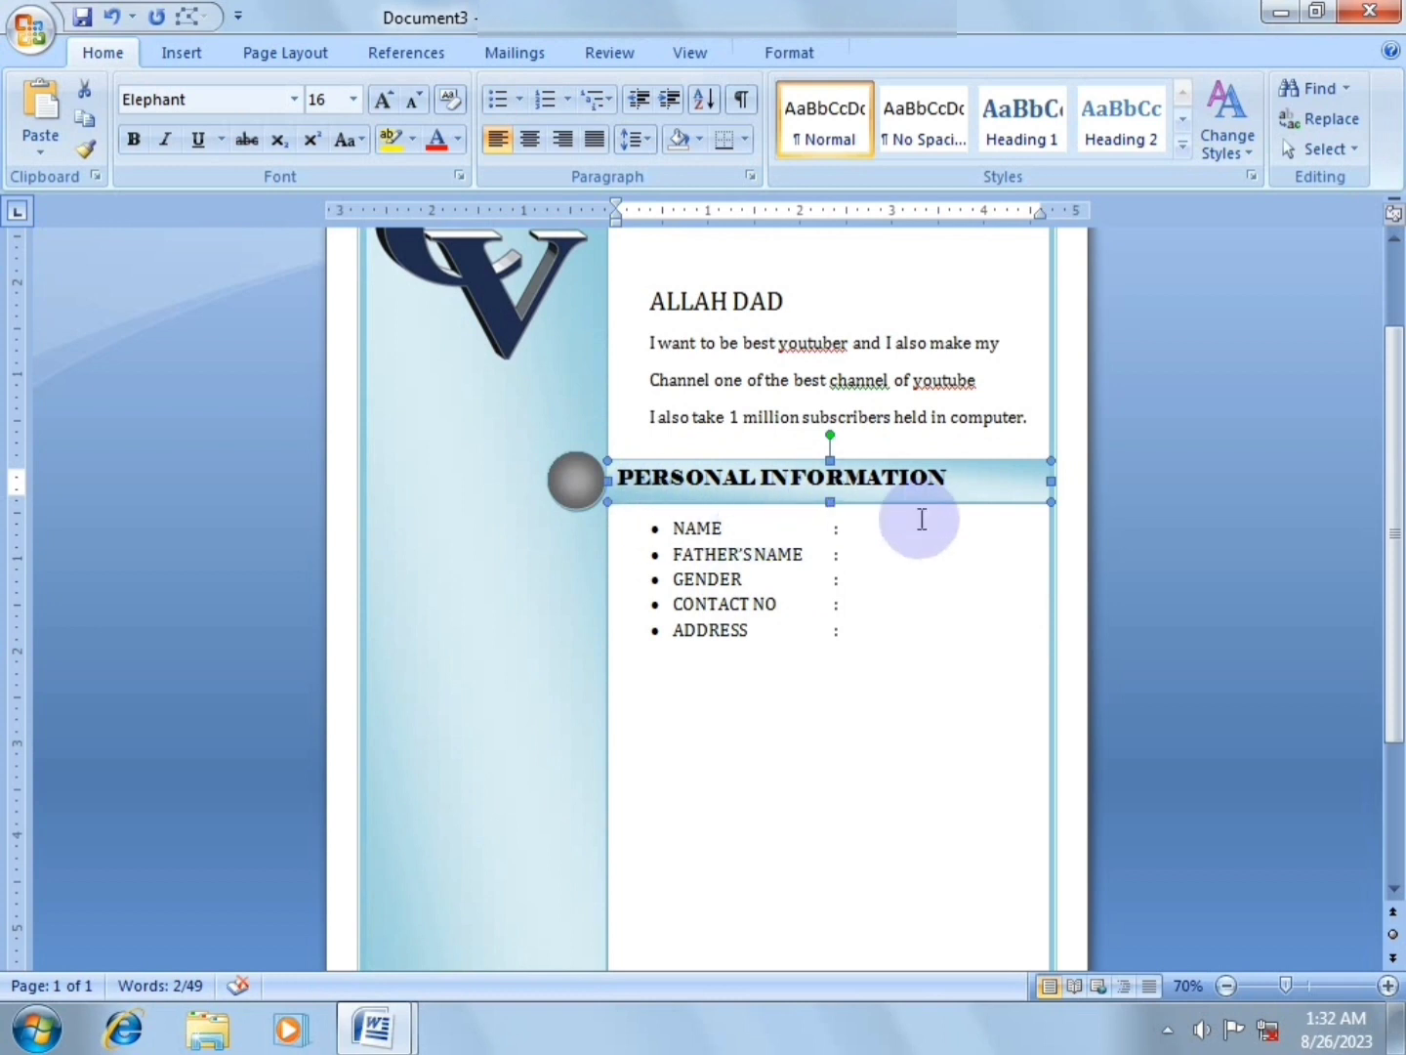
left_click(999, 489)
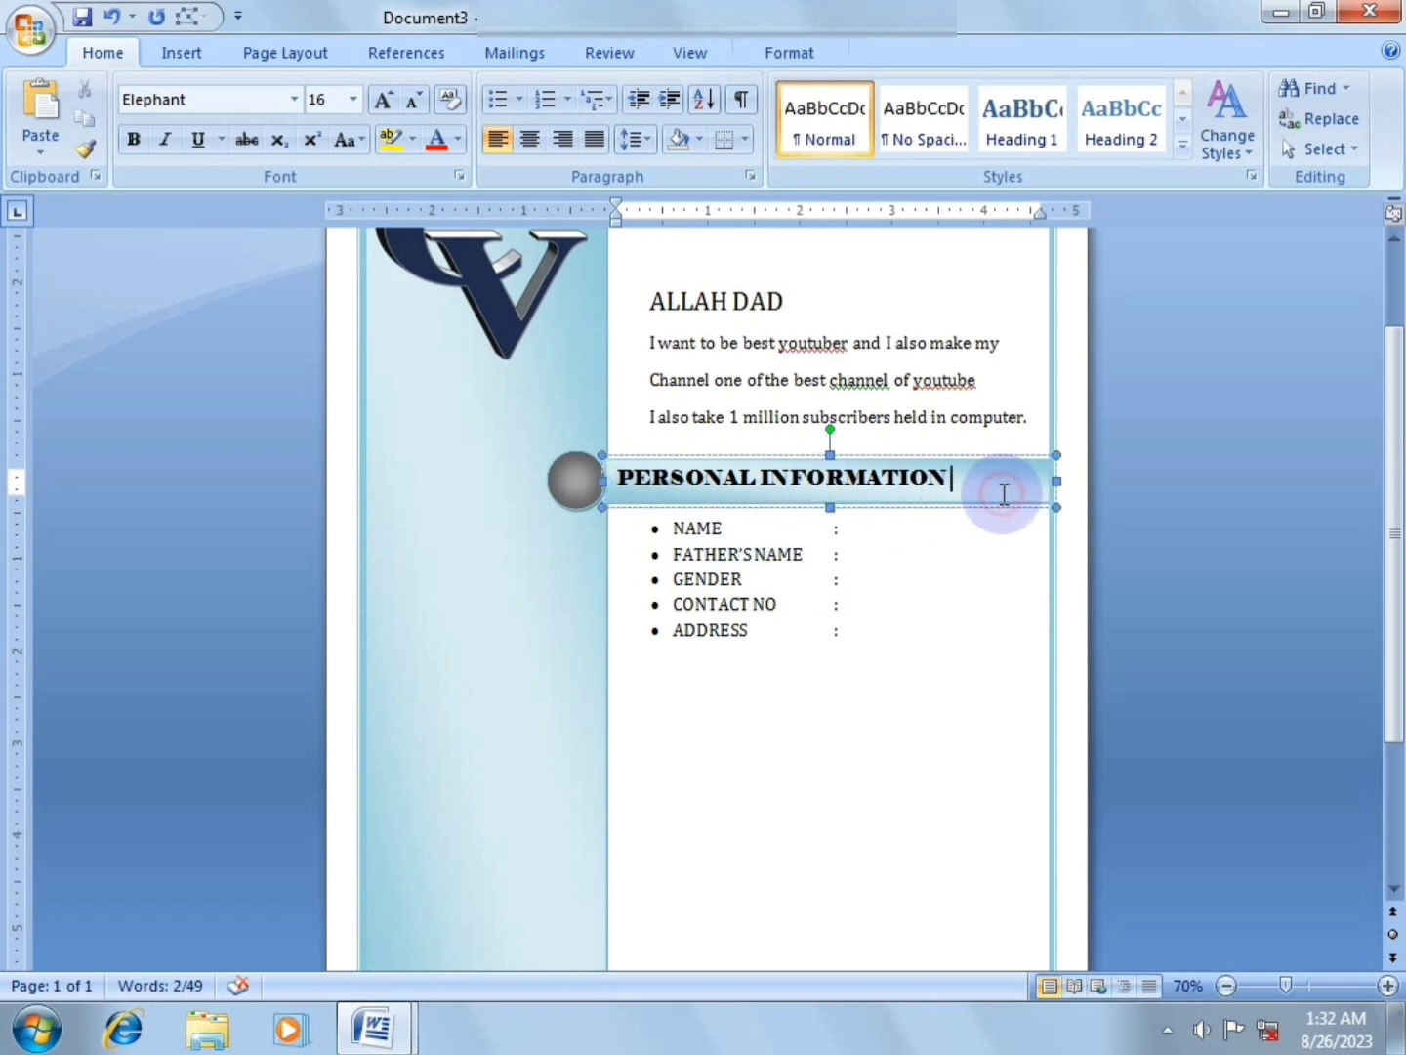
left_click(191, 53)
left_click(367, 124)
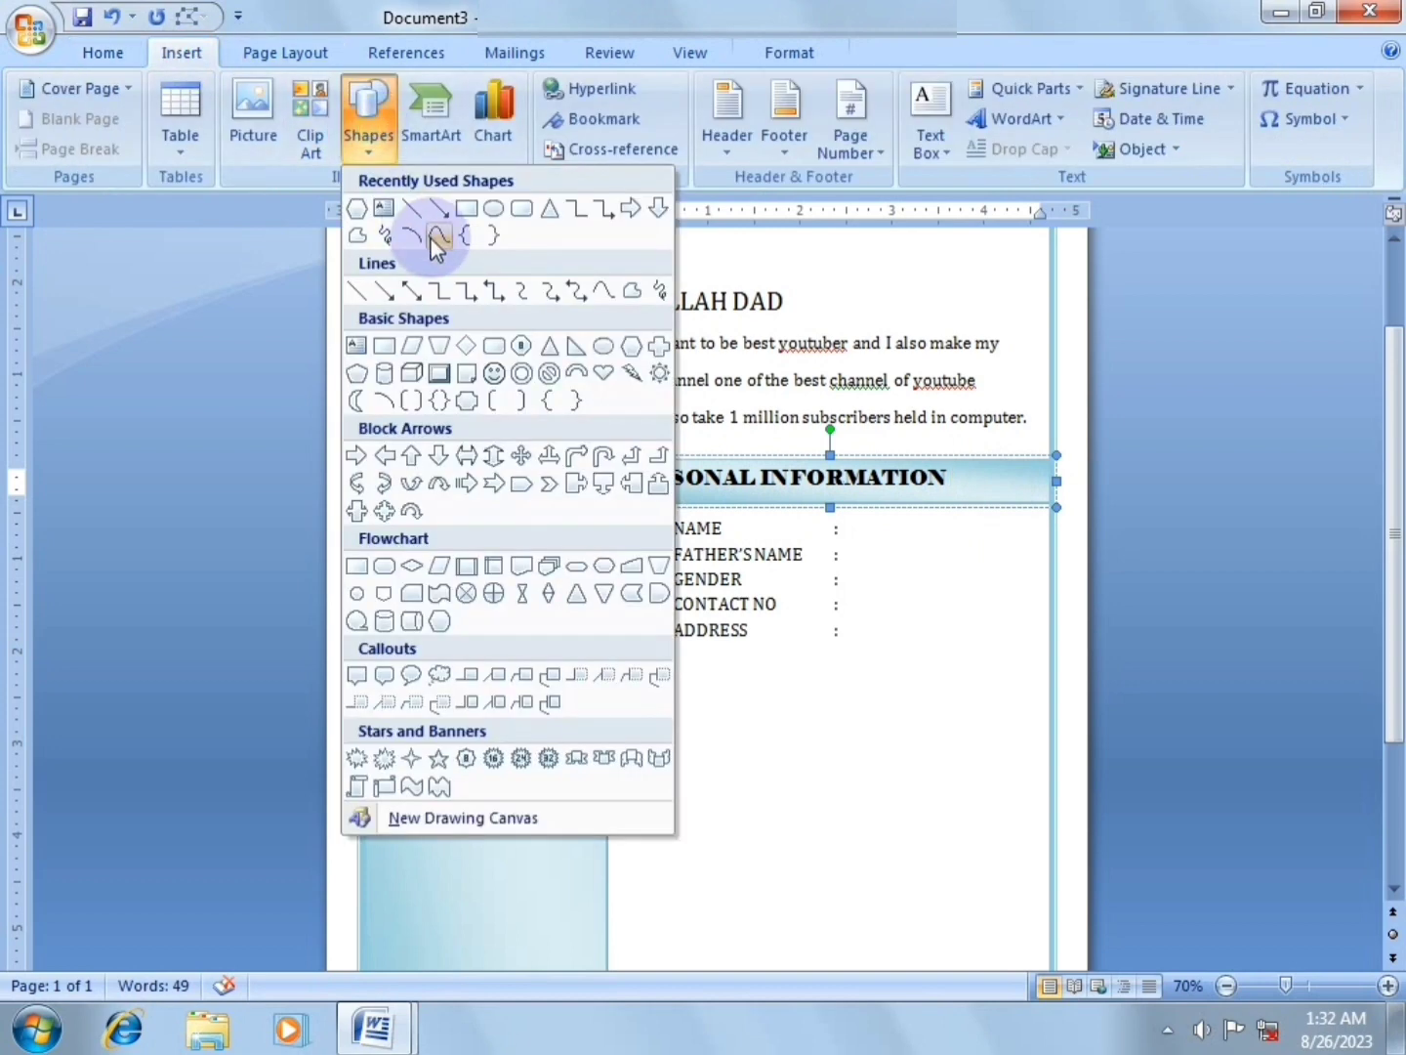
left_click(465, 217)
scroll(603, 694, "down", 3)
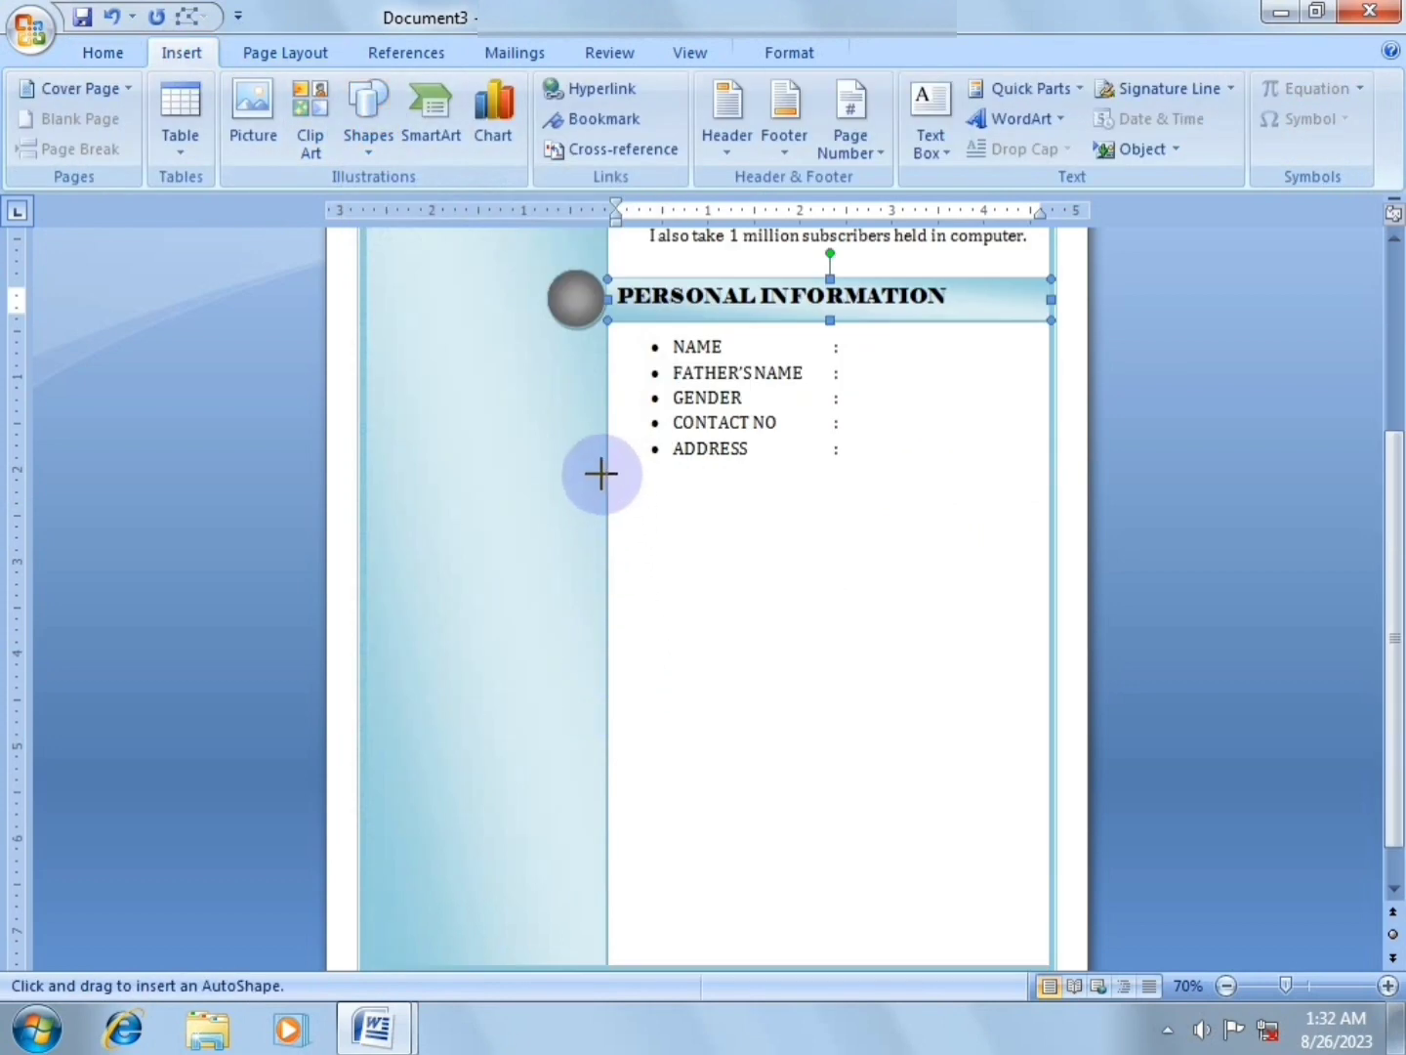
mouse_move(605, 471)
left_mouse_down()
mouse_move(895, 502)
mouse_move(1014, 543)
mouse_move(1053, 525)
left_mouse_up()
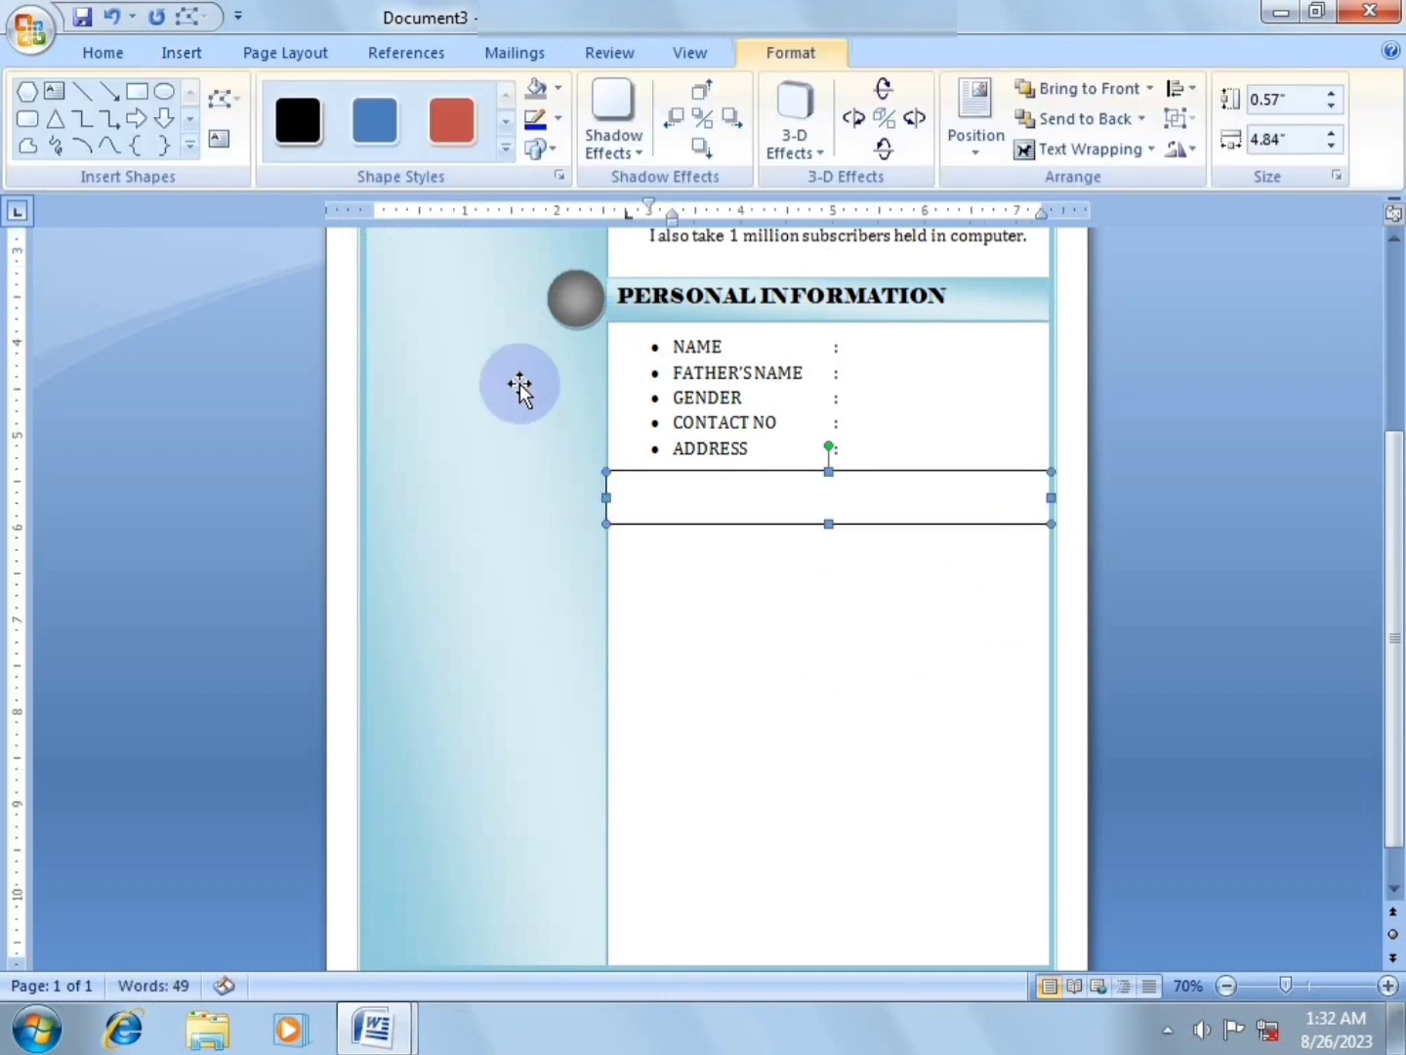
Copy the grey circle beside PERSONAL INFORMATION to the left end of the new rectangle.
left_click(572, 296, "ctrl")
left_click_drag(572, 319, 577, 493)
left_click(559, 450)
left_click(574, 298)
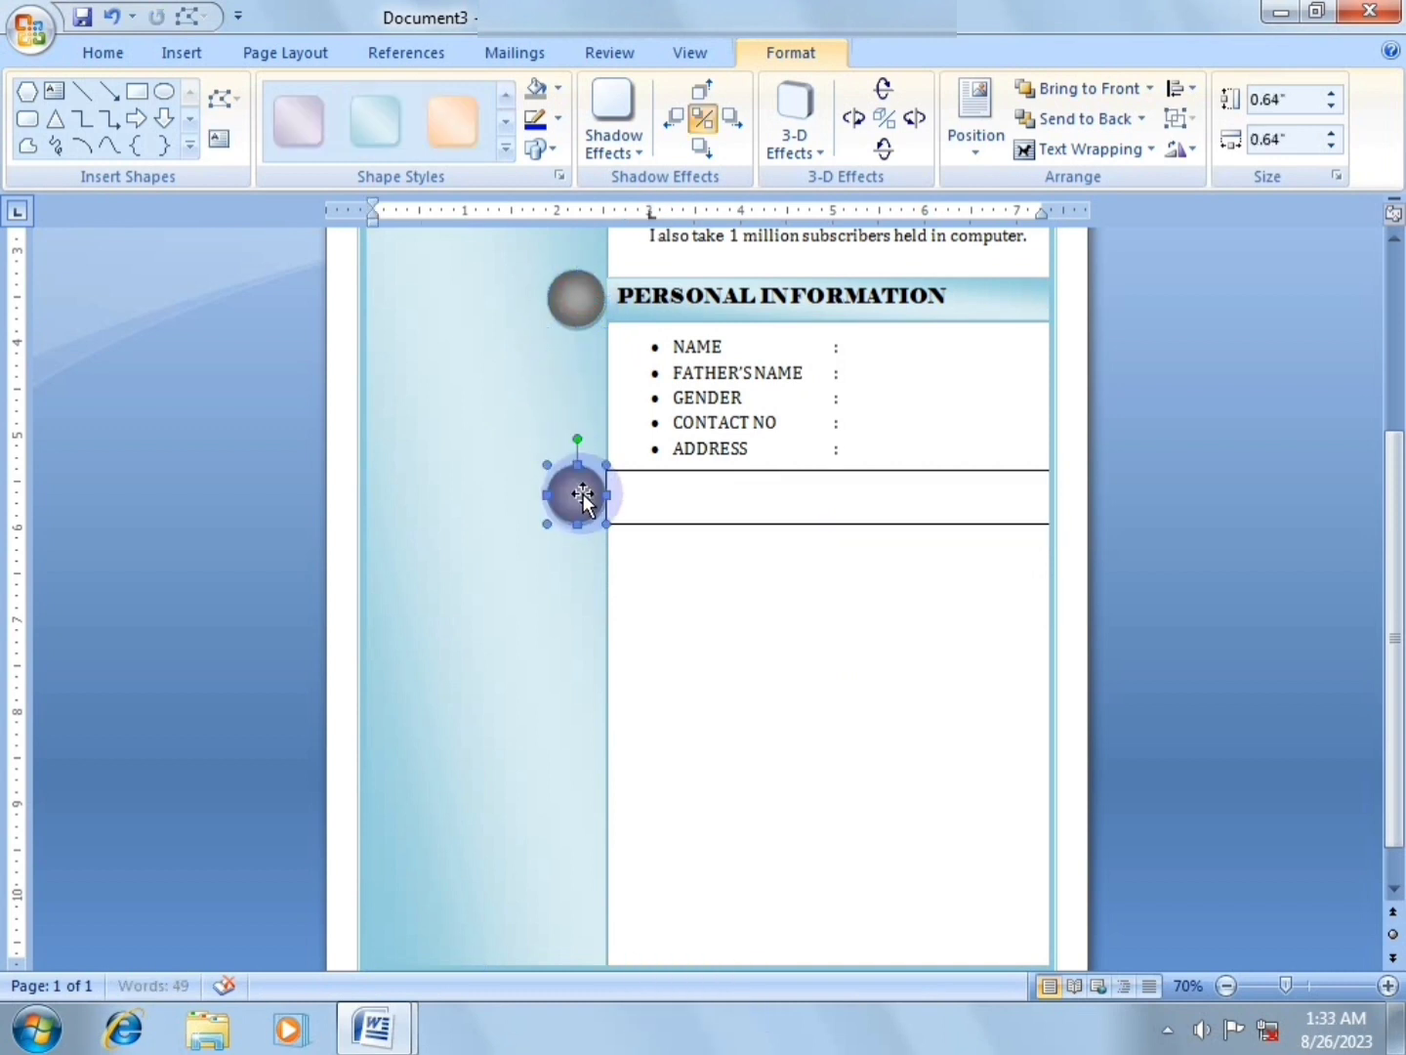
Apply the light teal diagonal gradient shape style to the new rectangle.
left_click(694, 473)
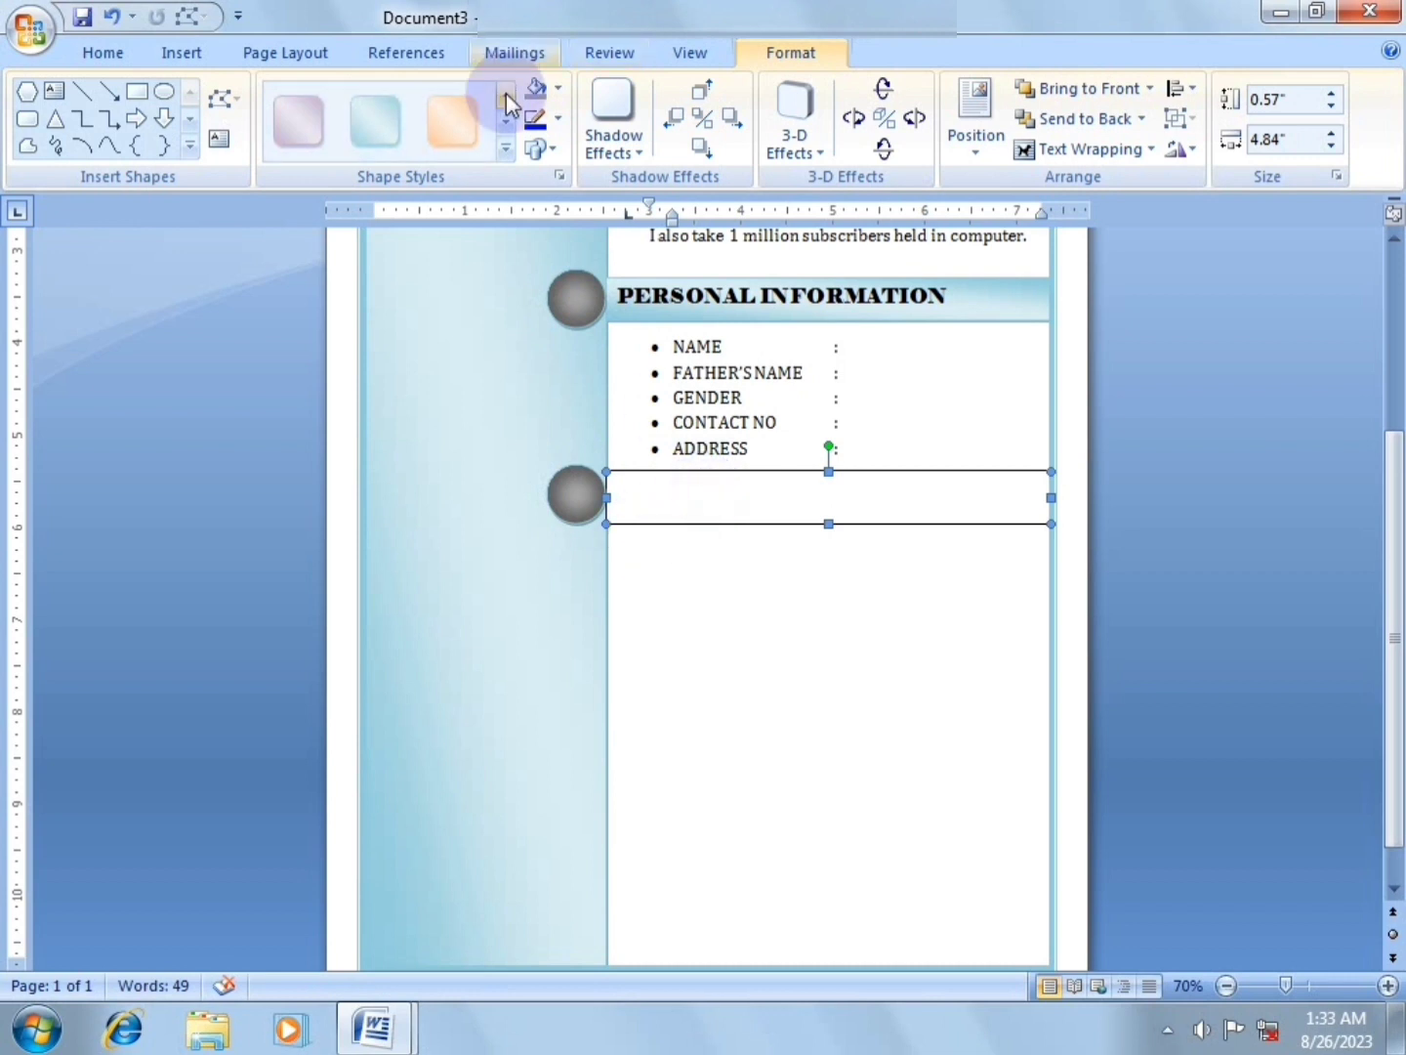
left_click(561, 94)
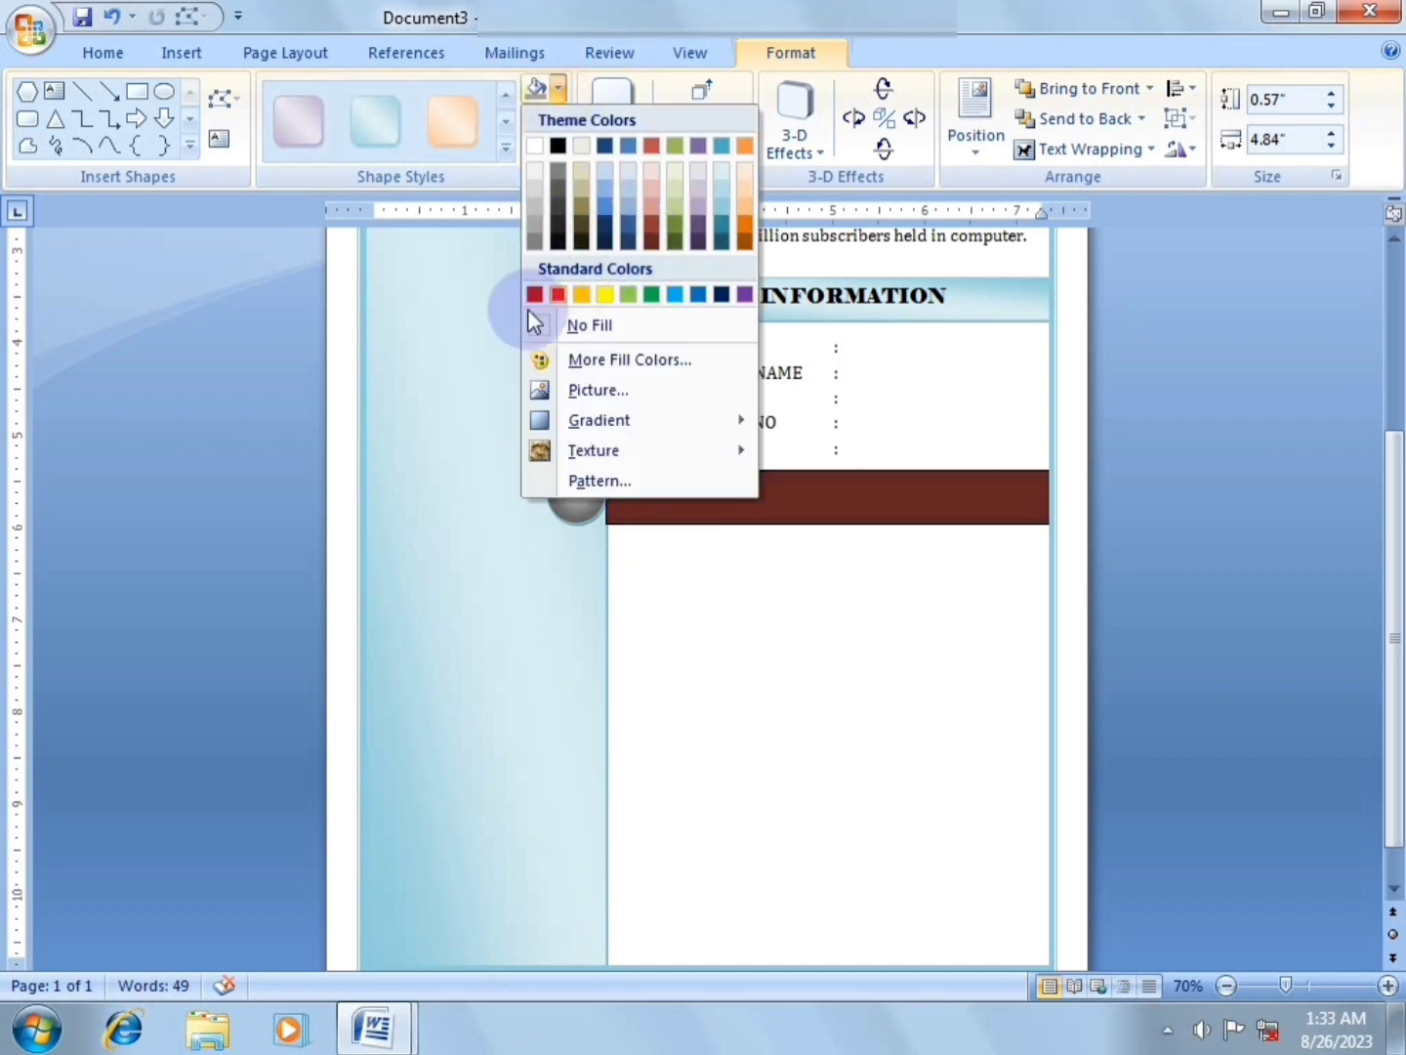
left_click(509, 94)
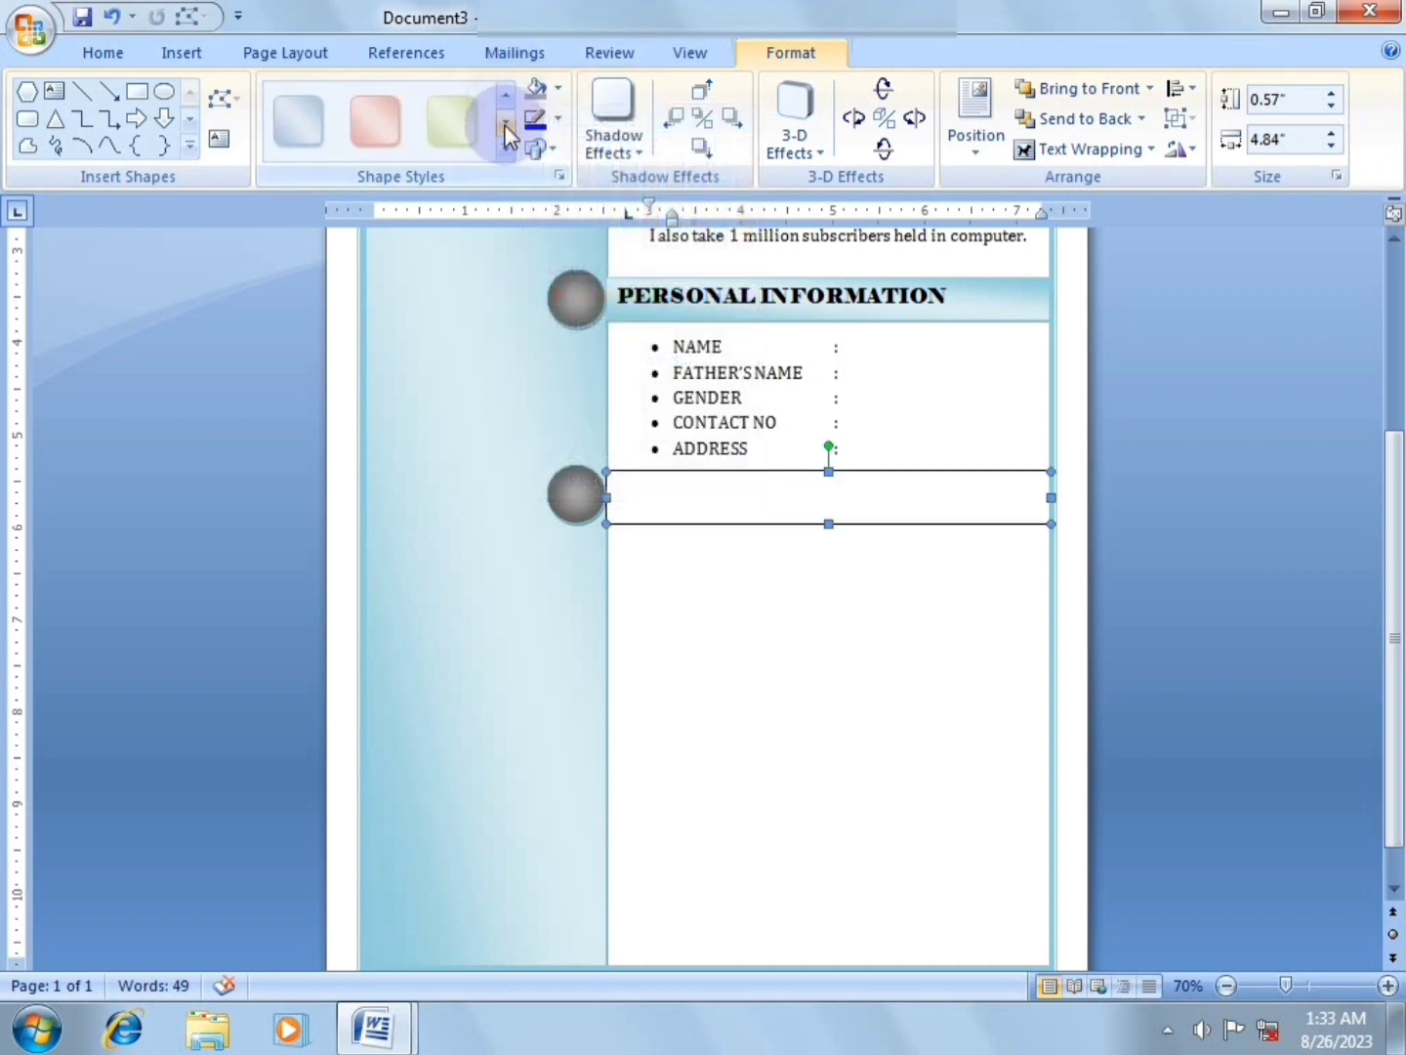
left_click(506, 146)
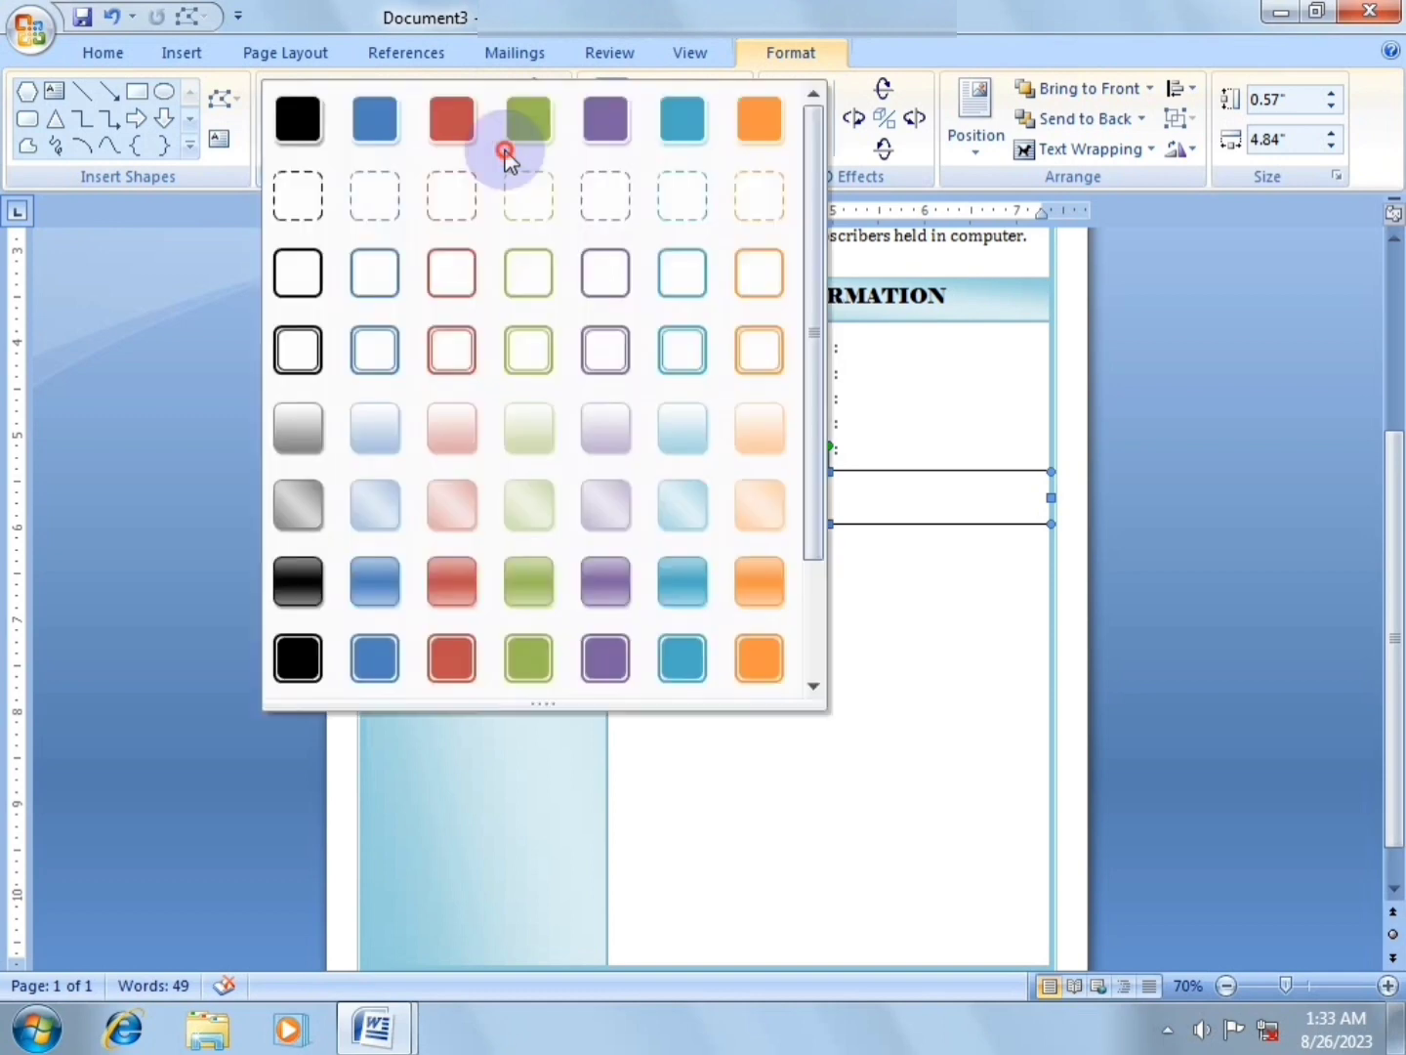
left_click(681, 485)
left_click(829, 672)
Reduce the height of the new teal bar to 0.46".
left_click(847, 525)
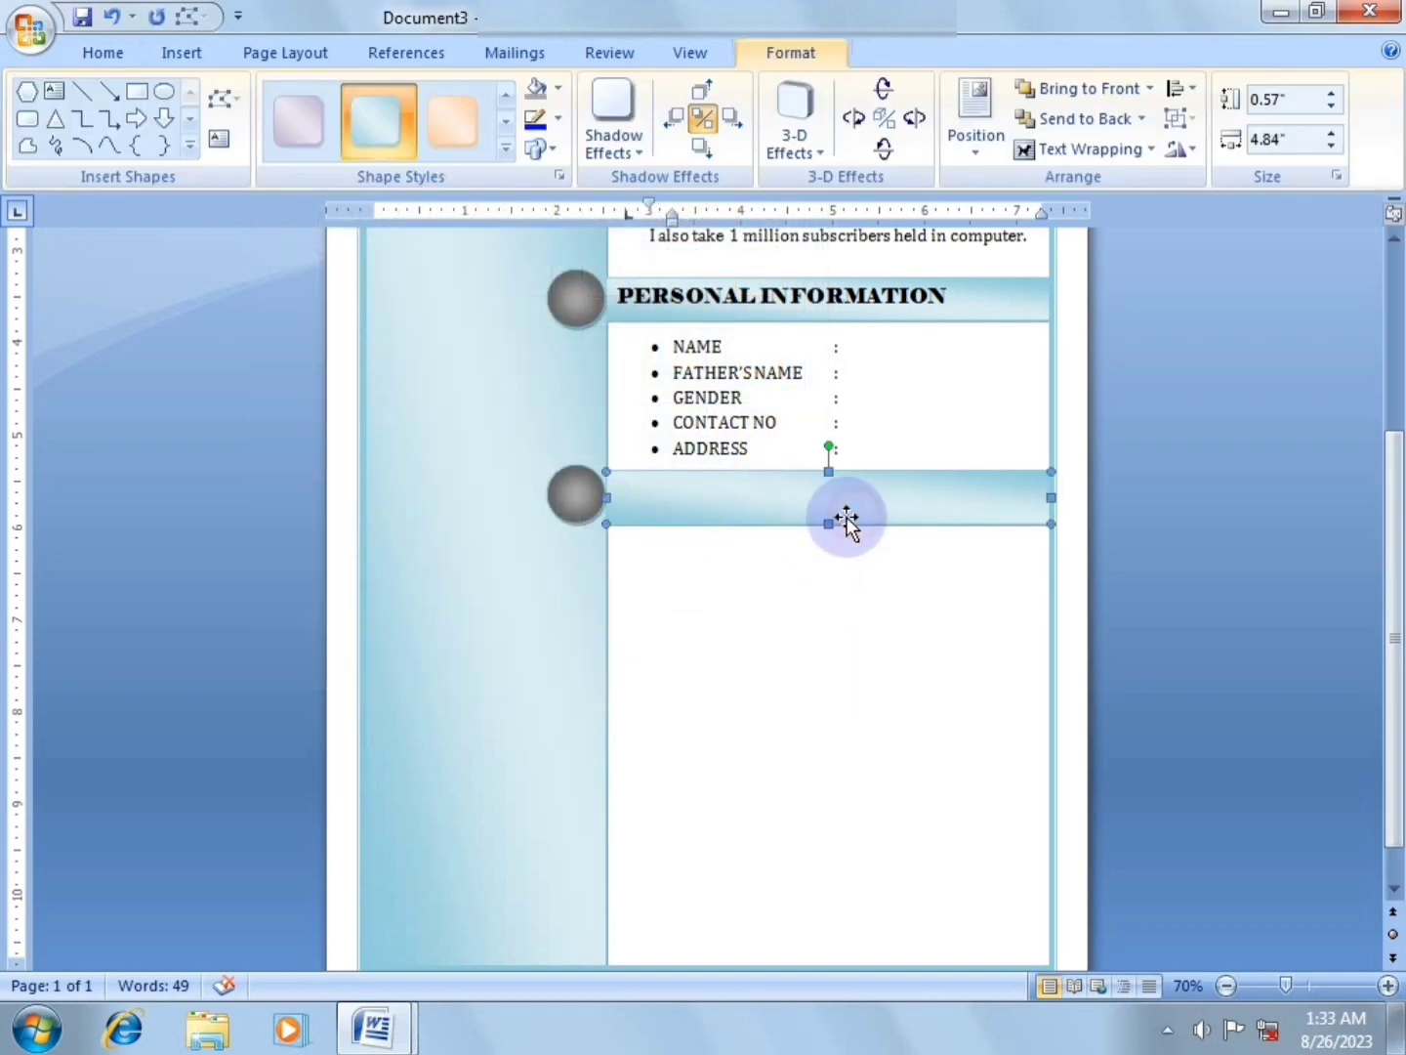
left_click_drag(823, 524, 821, 515)
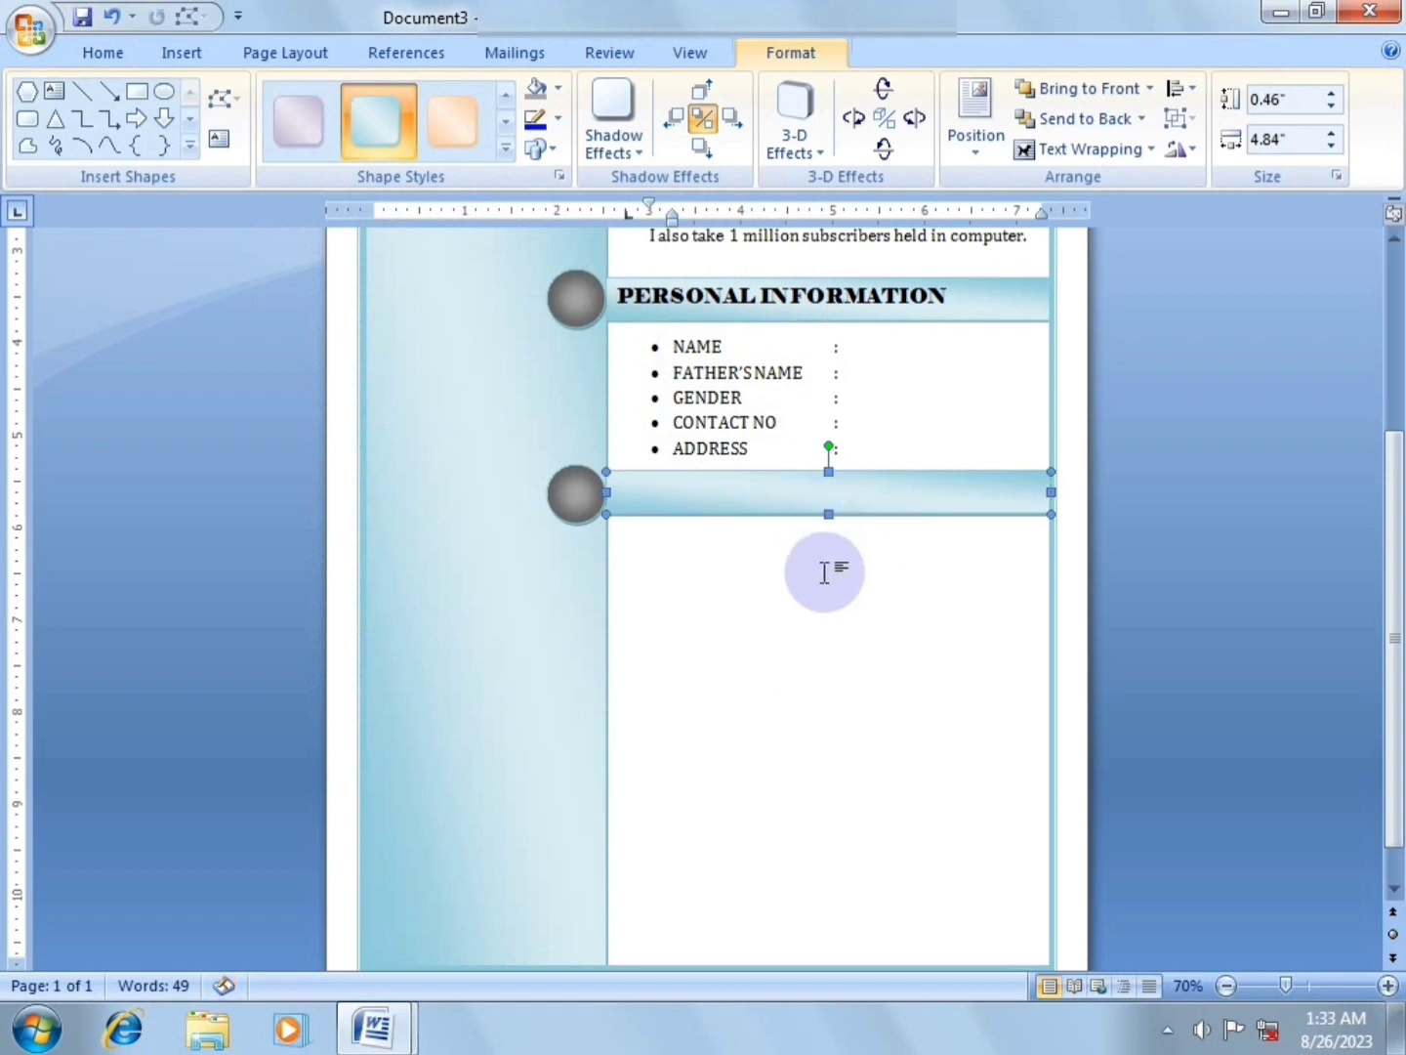
left_click(825, 568)
Select the second bar with its circle and duplicate the pair twice further down the page, evenly spaced.
left_click(569, 501)
key("ctrl")
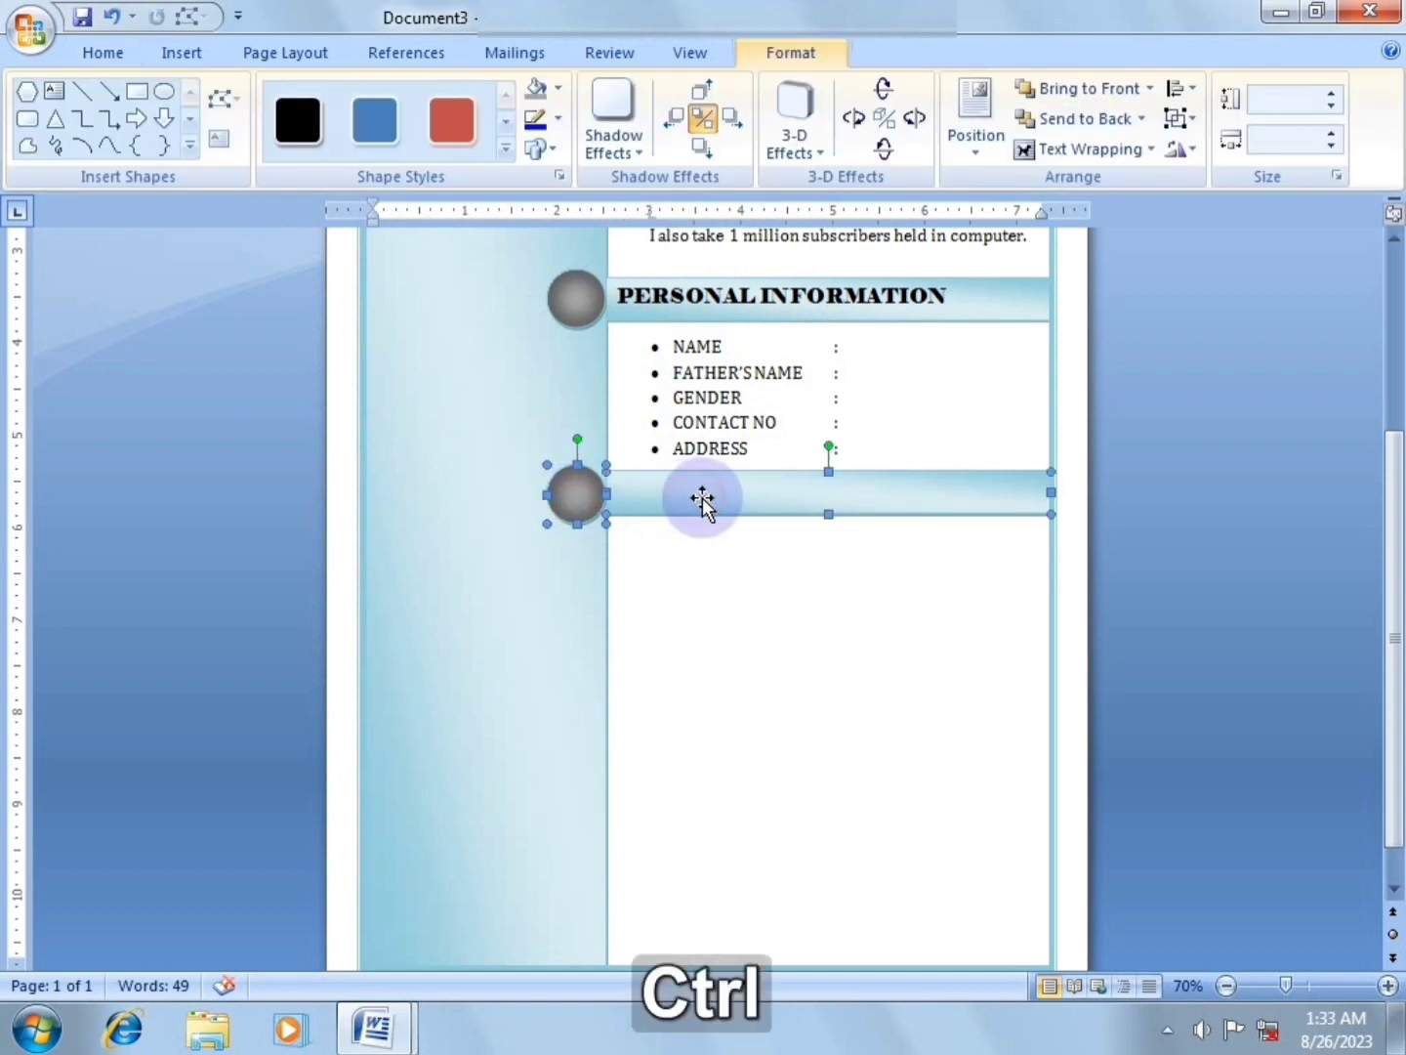
left_click_drag(704, 496, 729, 743)
Nudge the bar below ADDRESS to the right until it meets the column's right border.
scroll(752, 410, "up", 2)
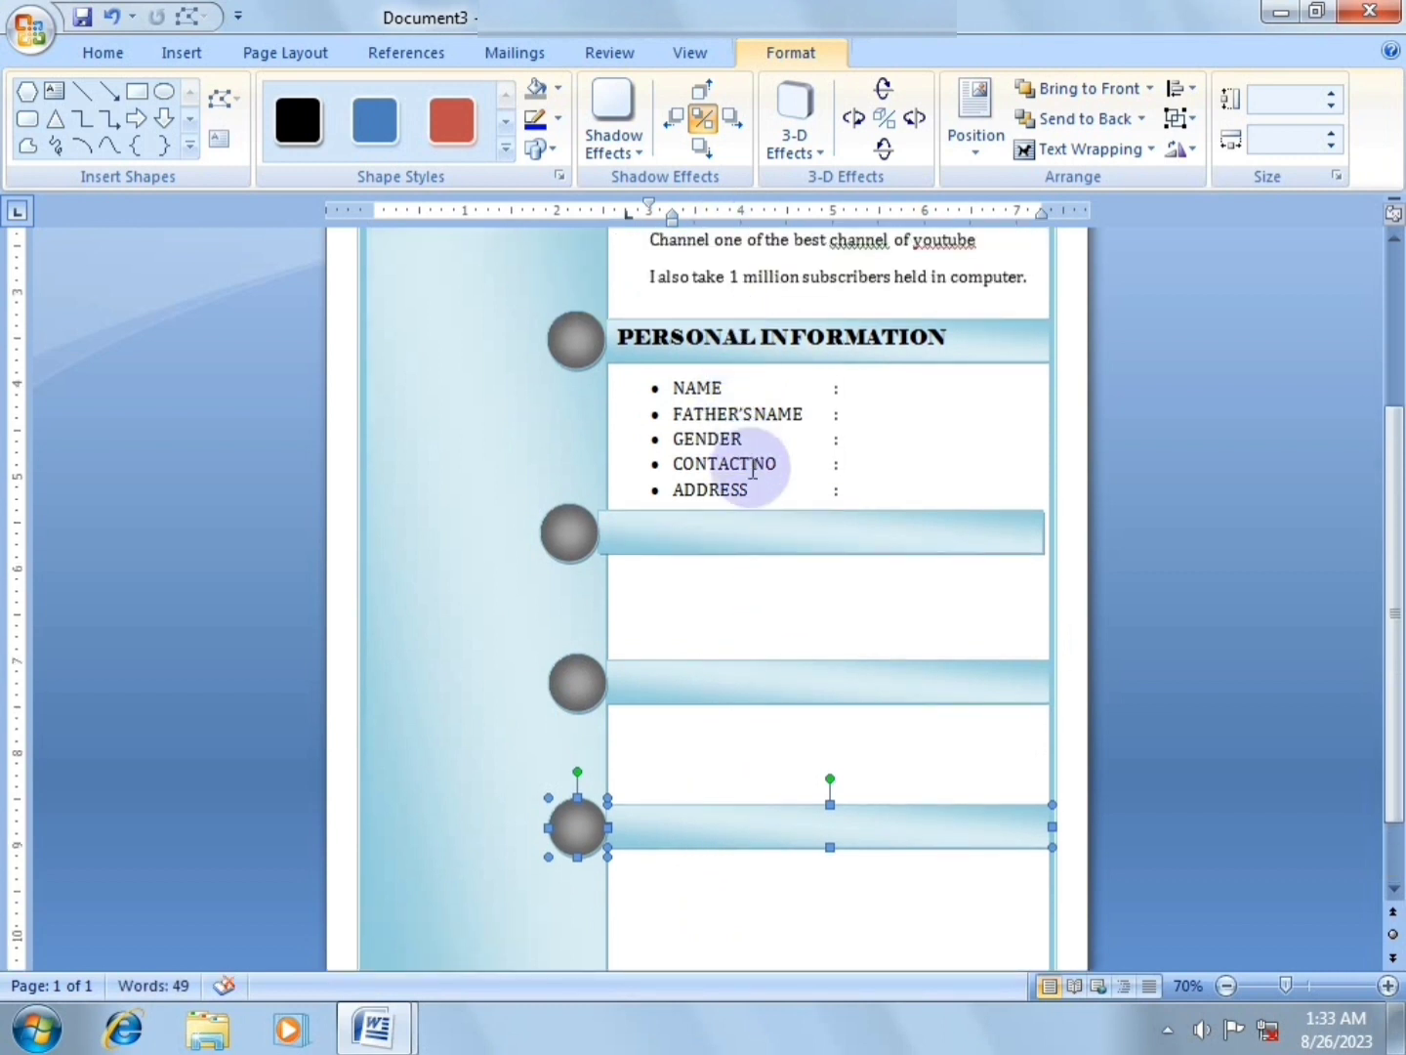
scroll(753, 742, "down", 1)
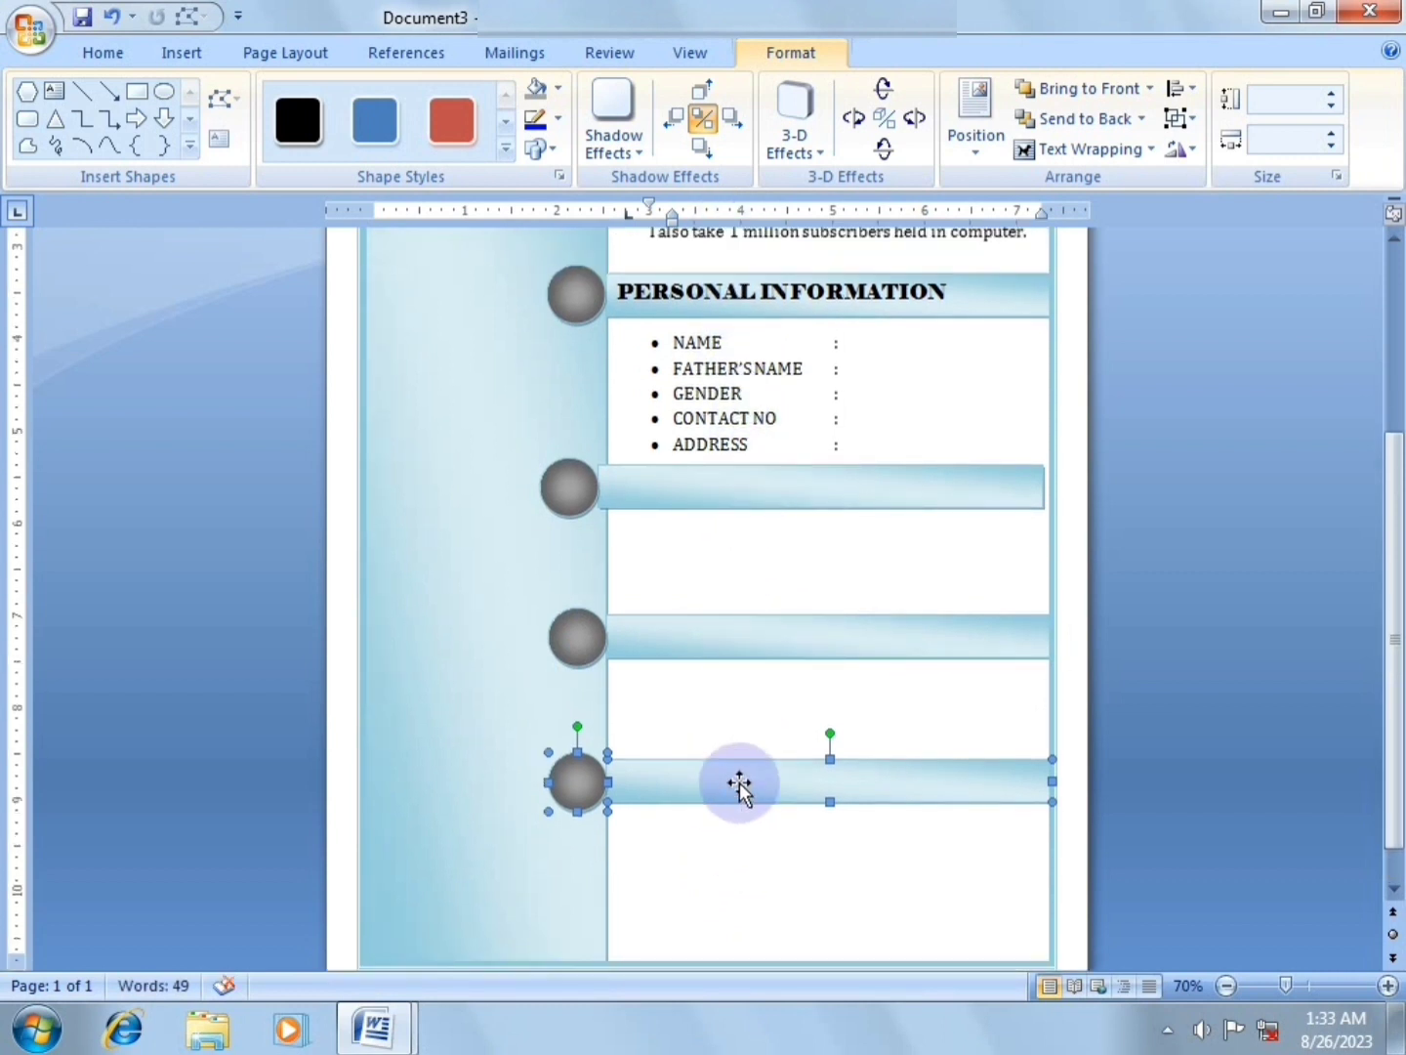
left_click(996, 480)
key("Right")
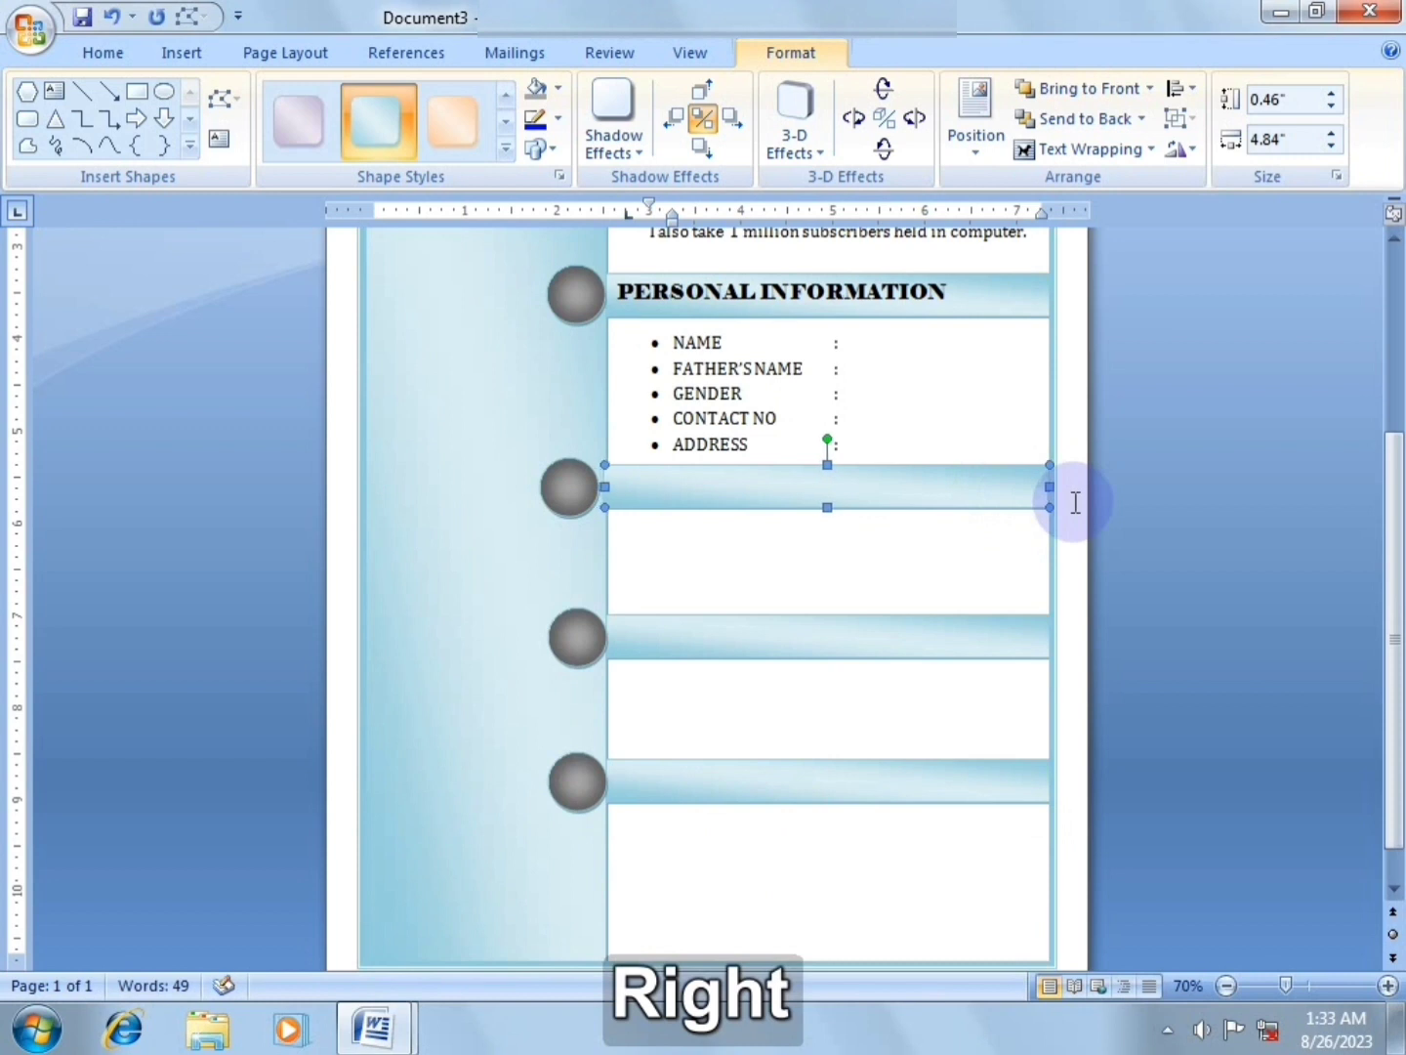
left_click(1068, 612)
Enable text in the bar below ADDRESS and set its font to Elephant at size 18.
scroll(1068, 612, "up", 2)
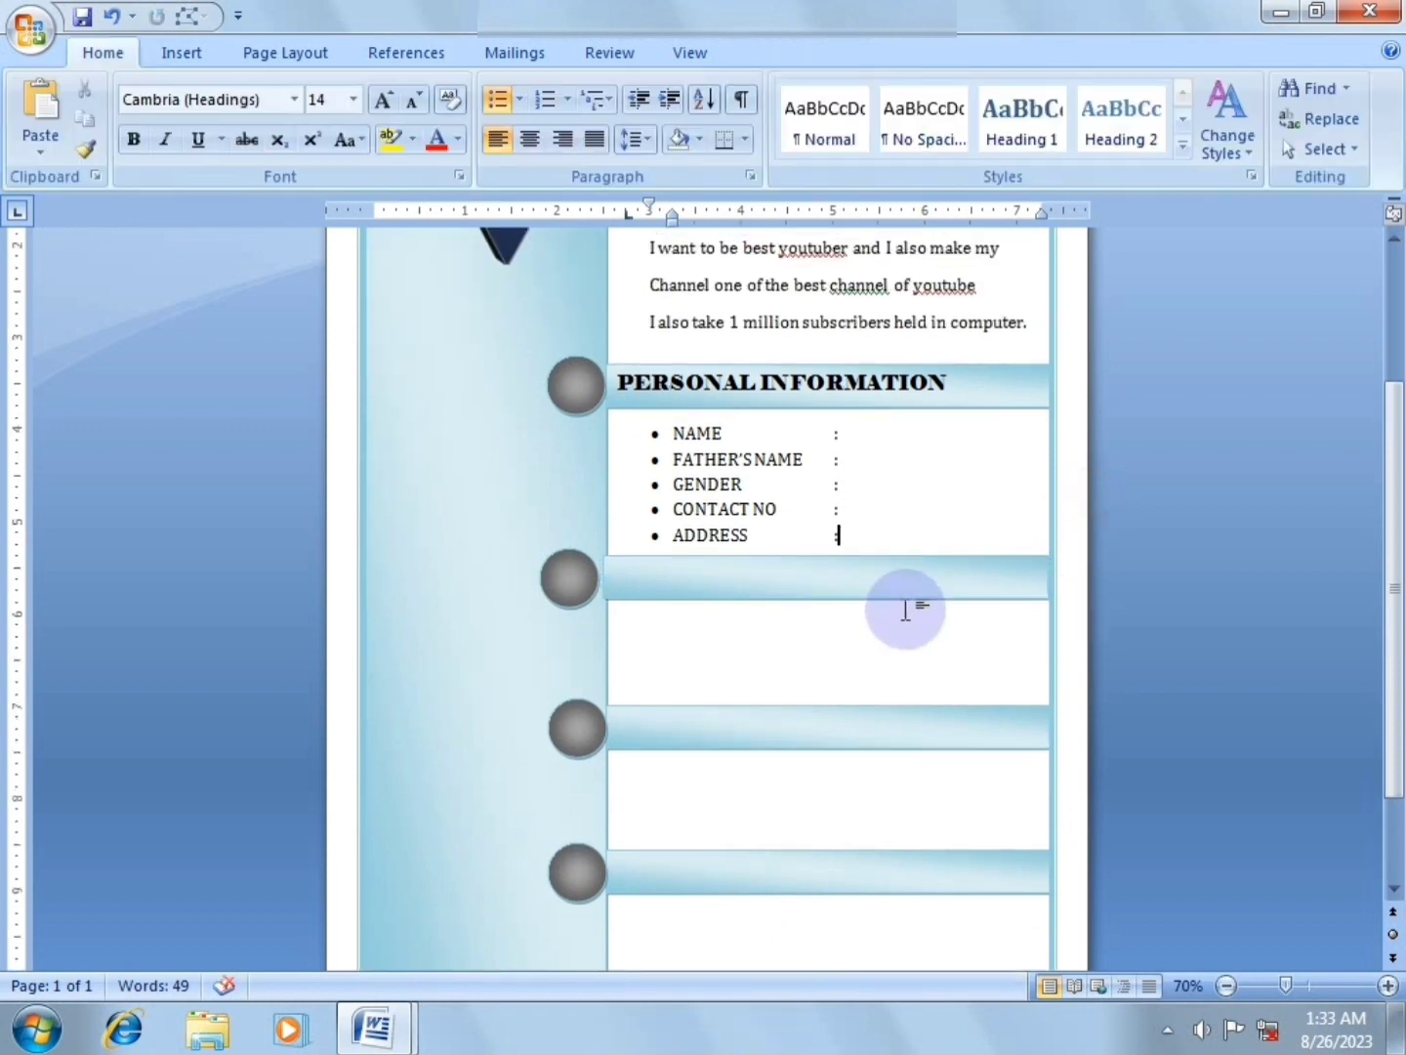
scroll(791, 575, "down", 1)
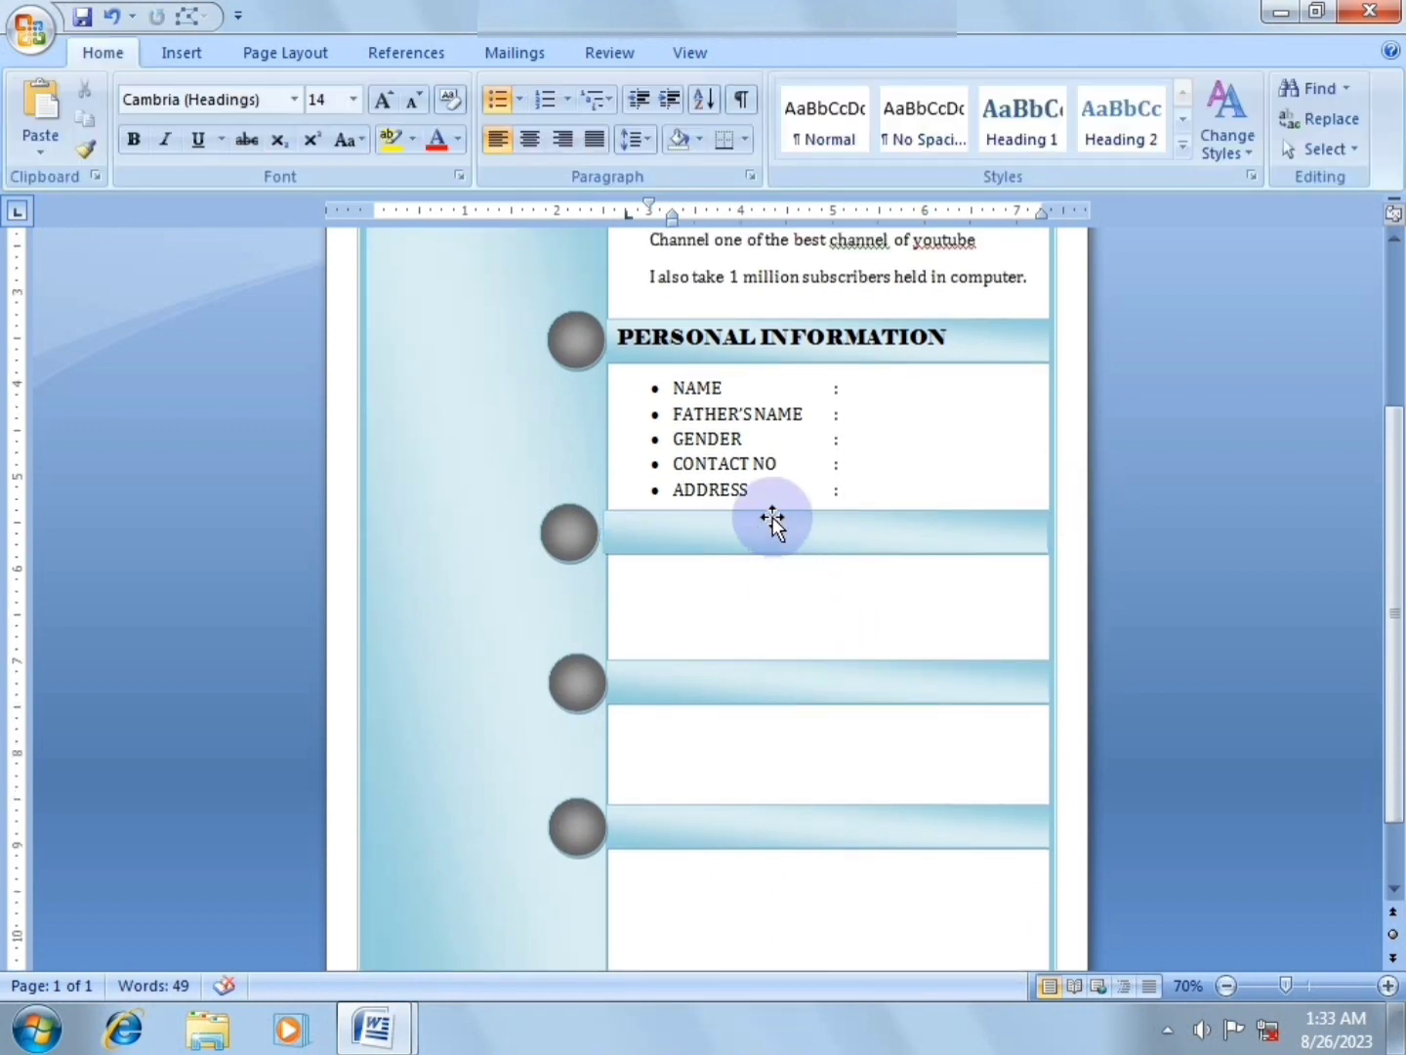
right_click(777, 521)
left_click(842, 633)
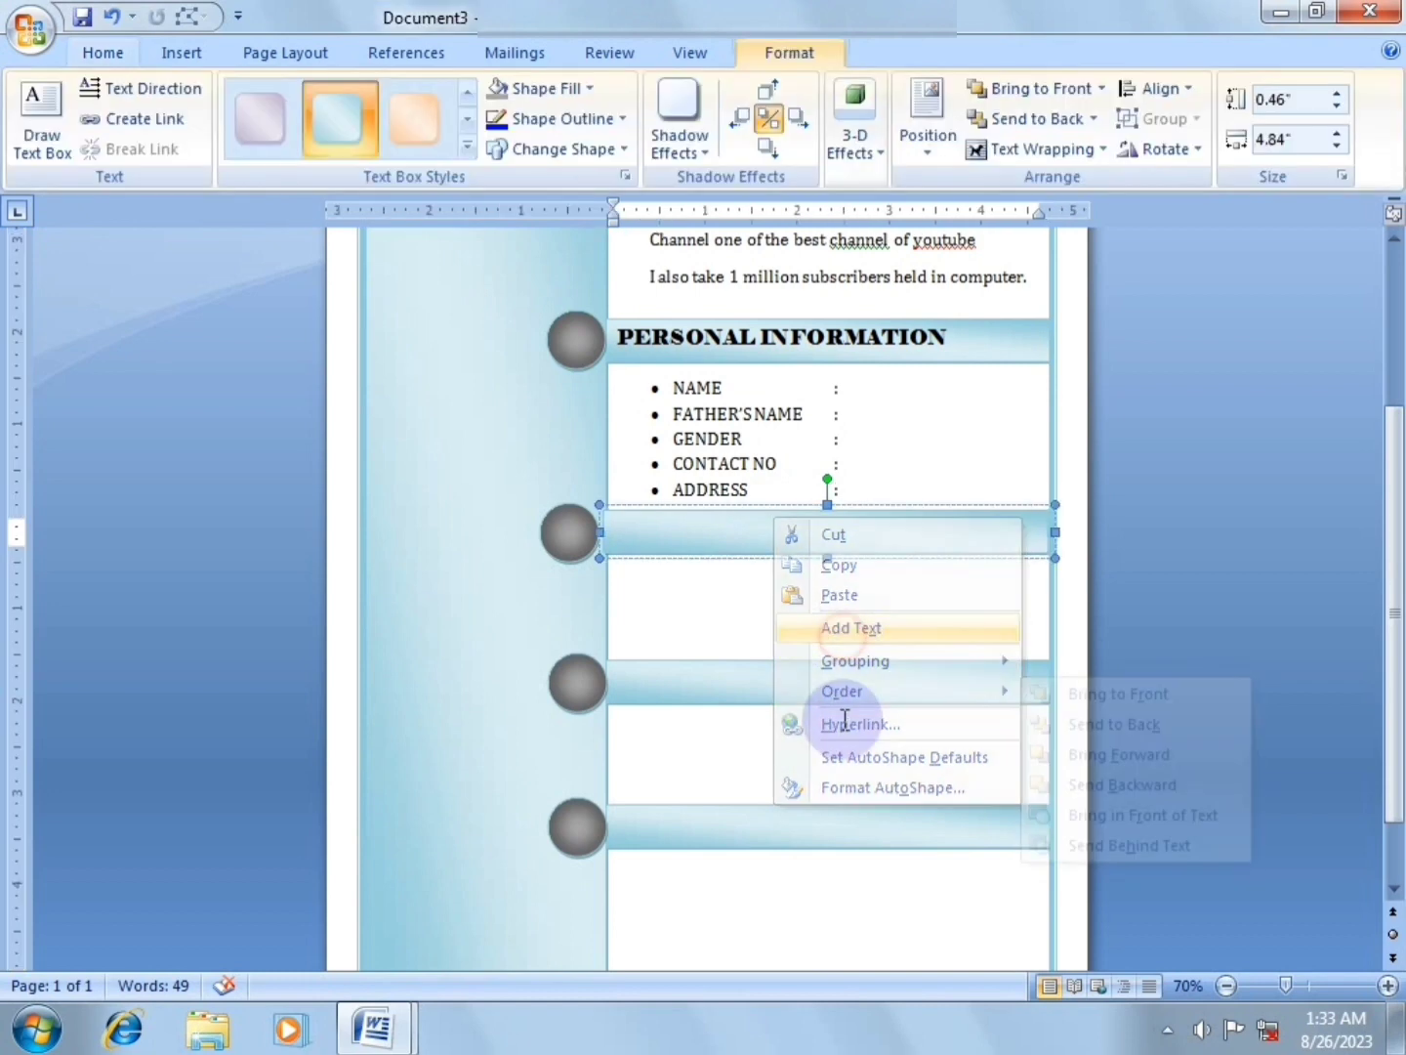
left_click(103, 53)
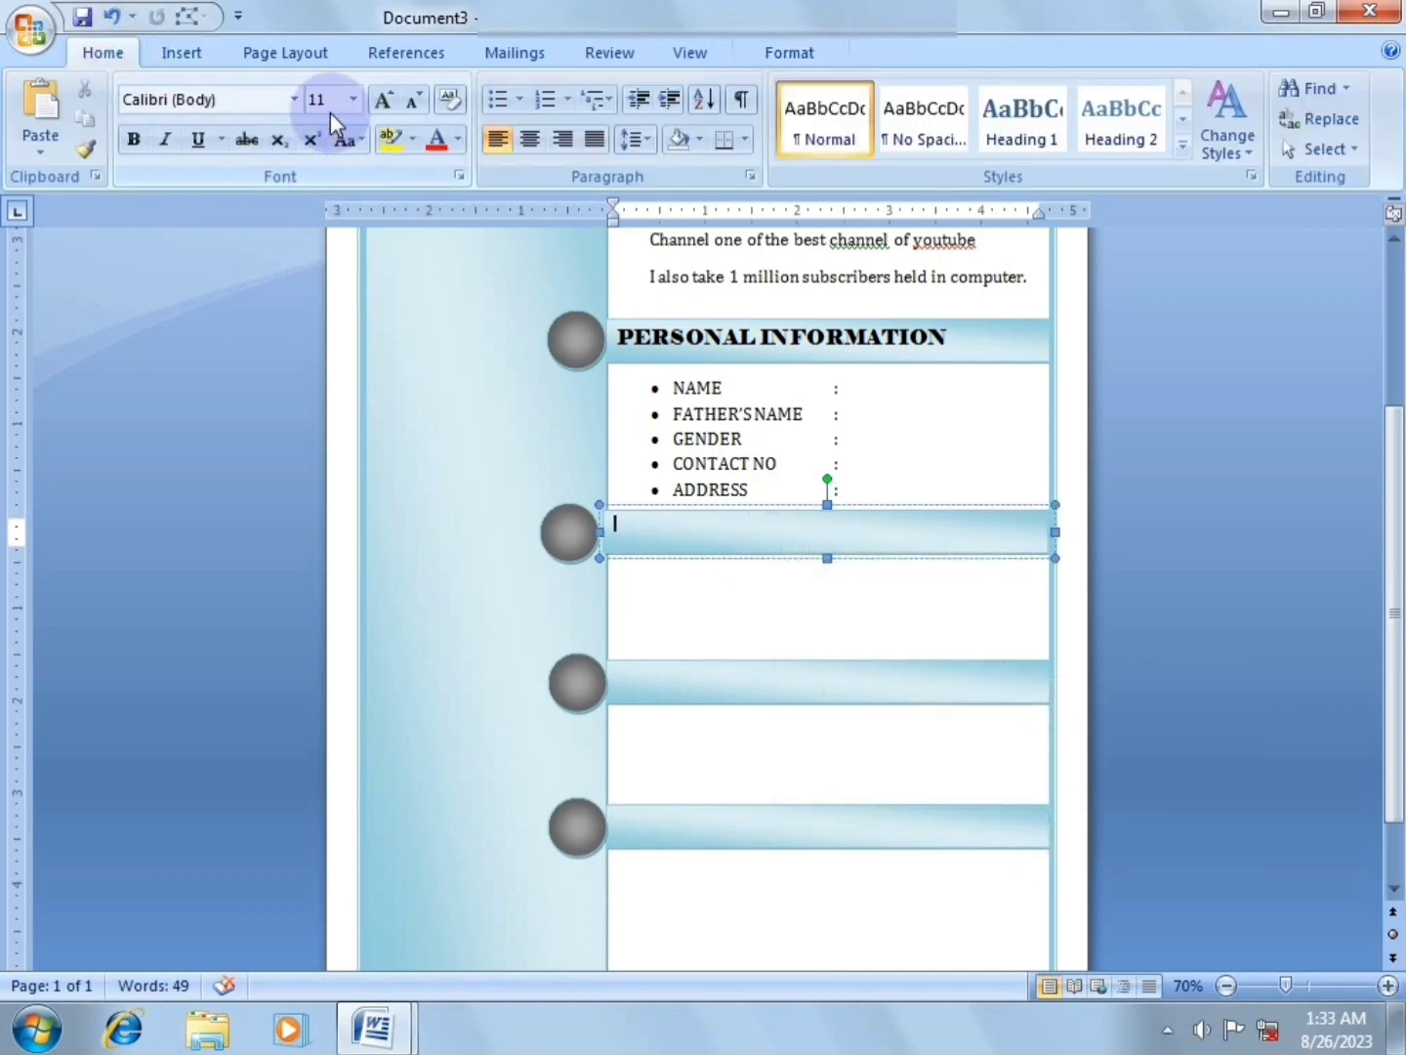
left_click(293, 99)
left_click(258, 252)
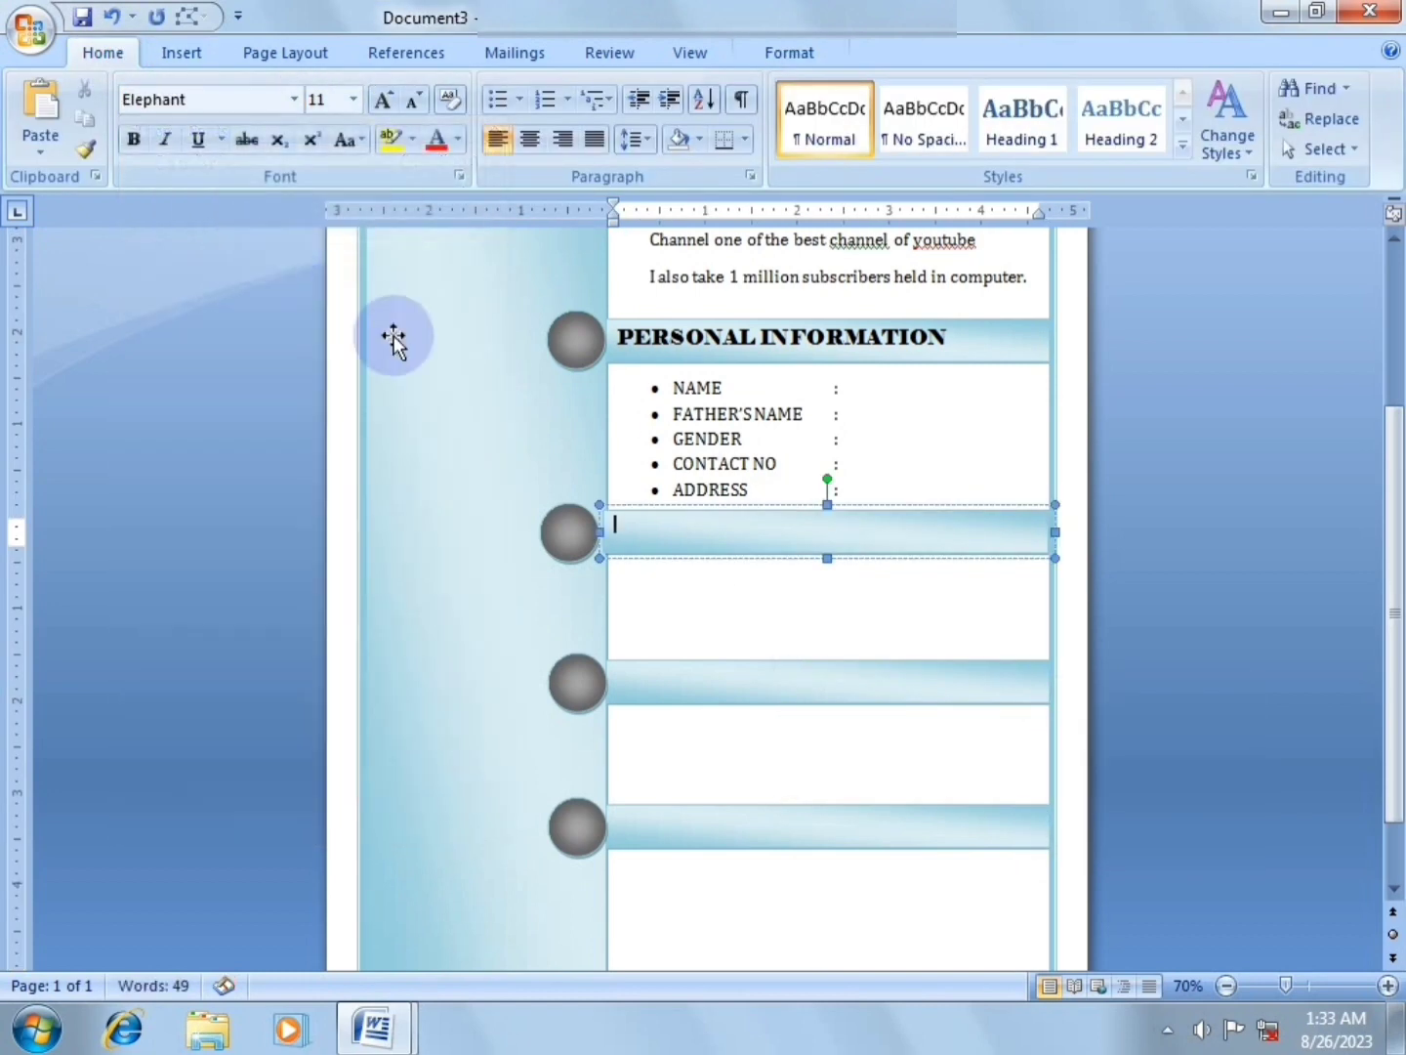
left_click(382, 102)
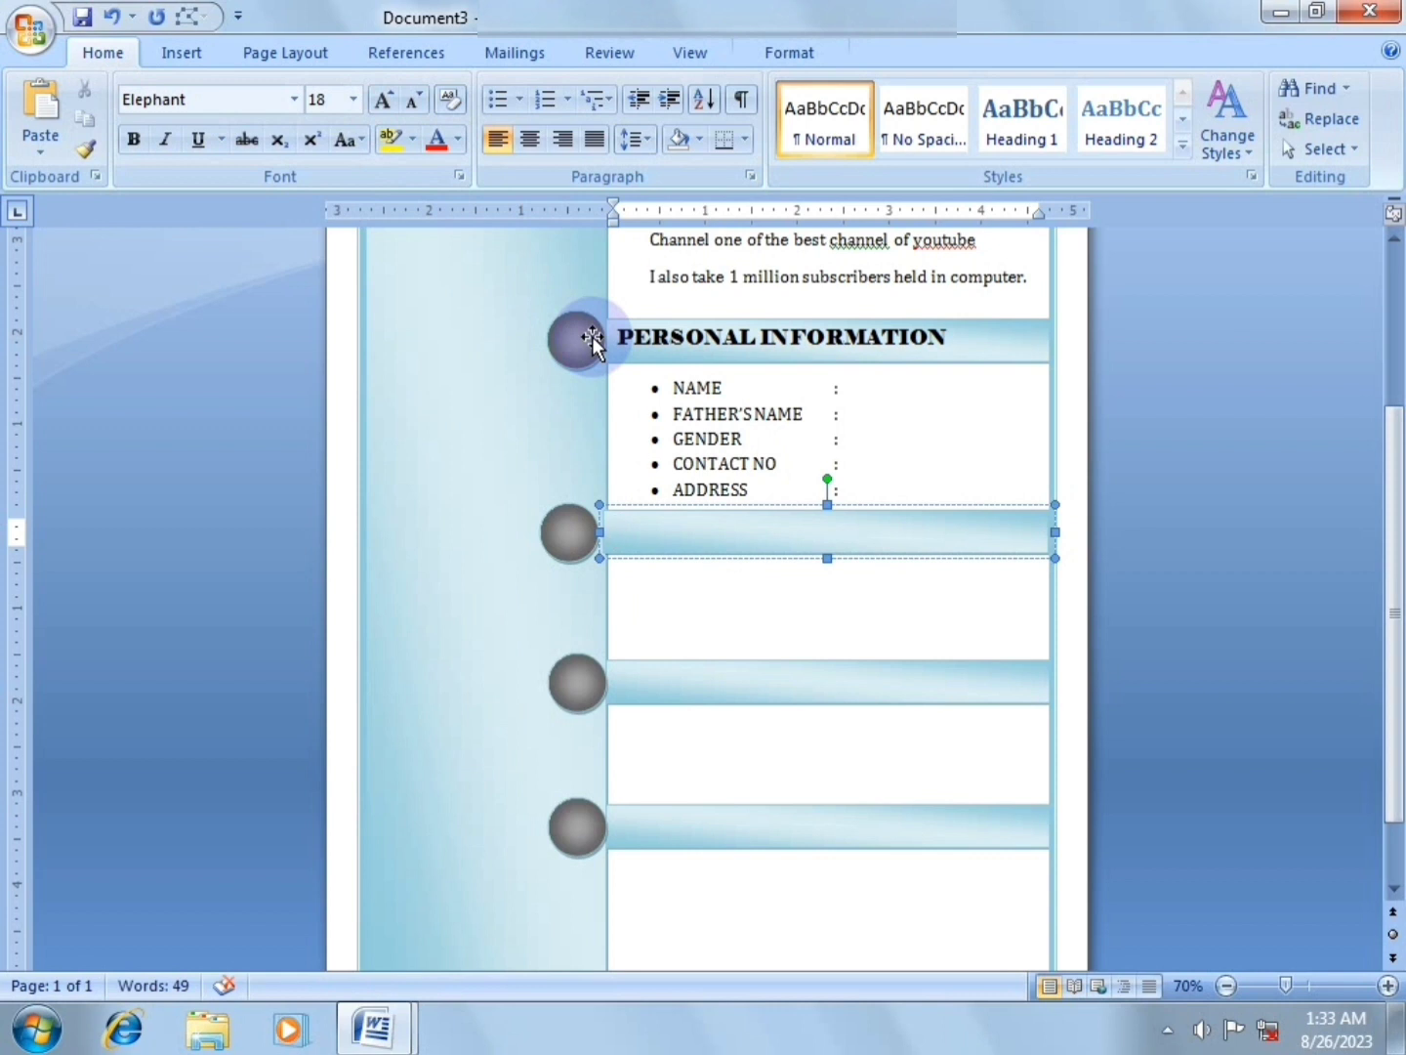
Enter the heading "EDUCATION" in capitals inside the second bar.
type("EDUCT")
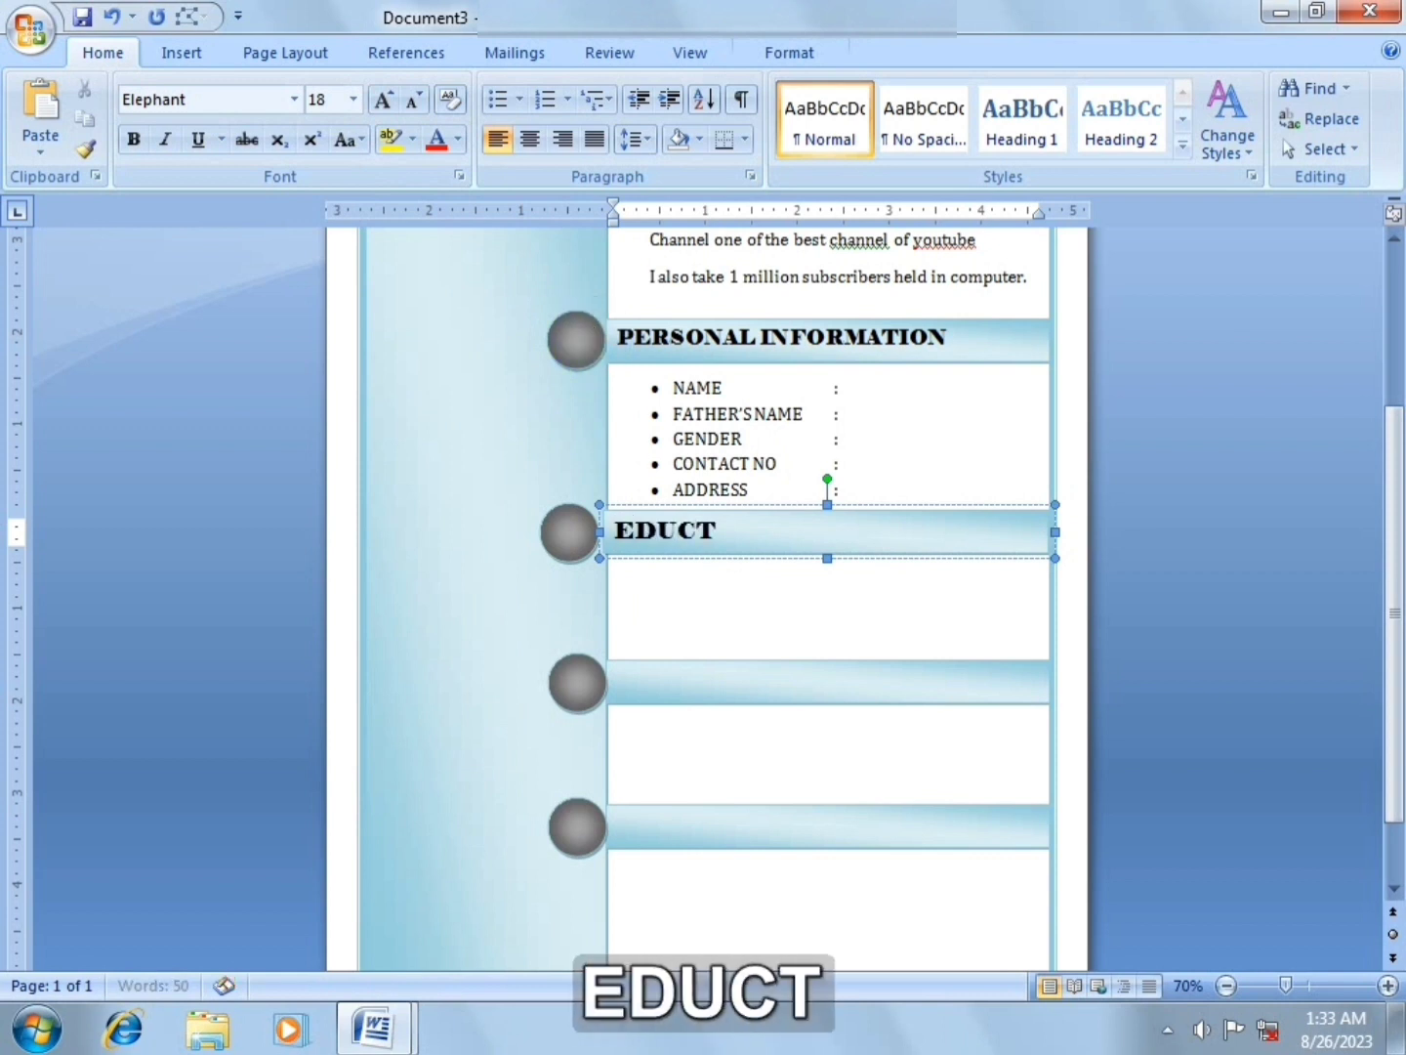
key("BackSpace")
type("ATION")
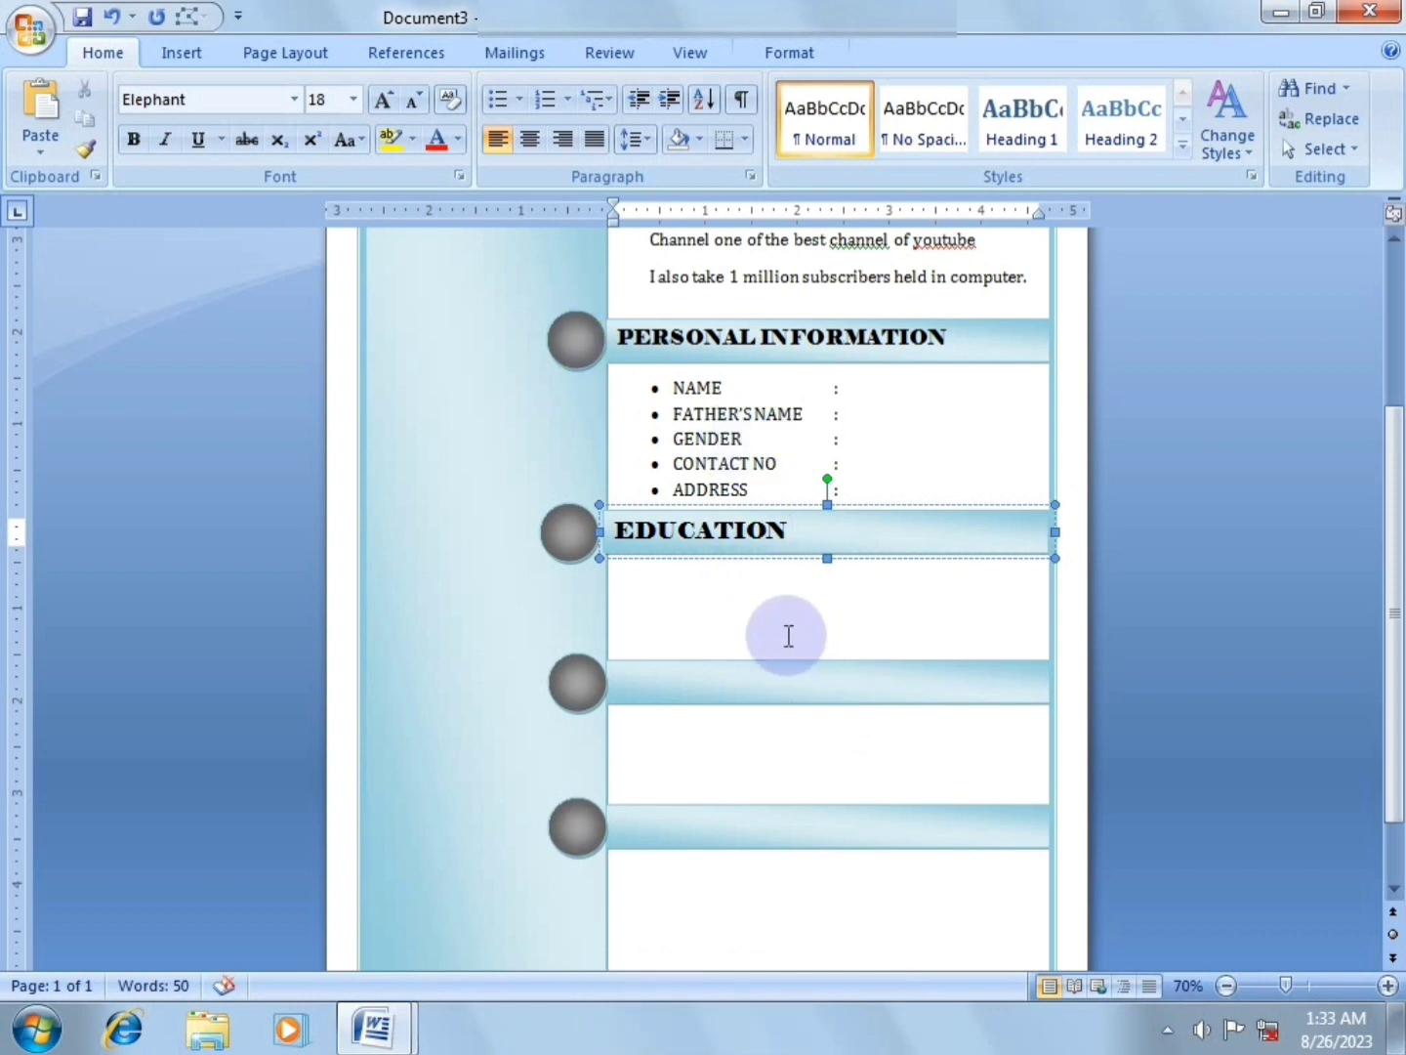
Start a round-bulleted list directly below the EDUCATION bar, aligned with the personal details bullets.
left_click(682, 583)
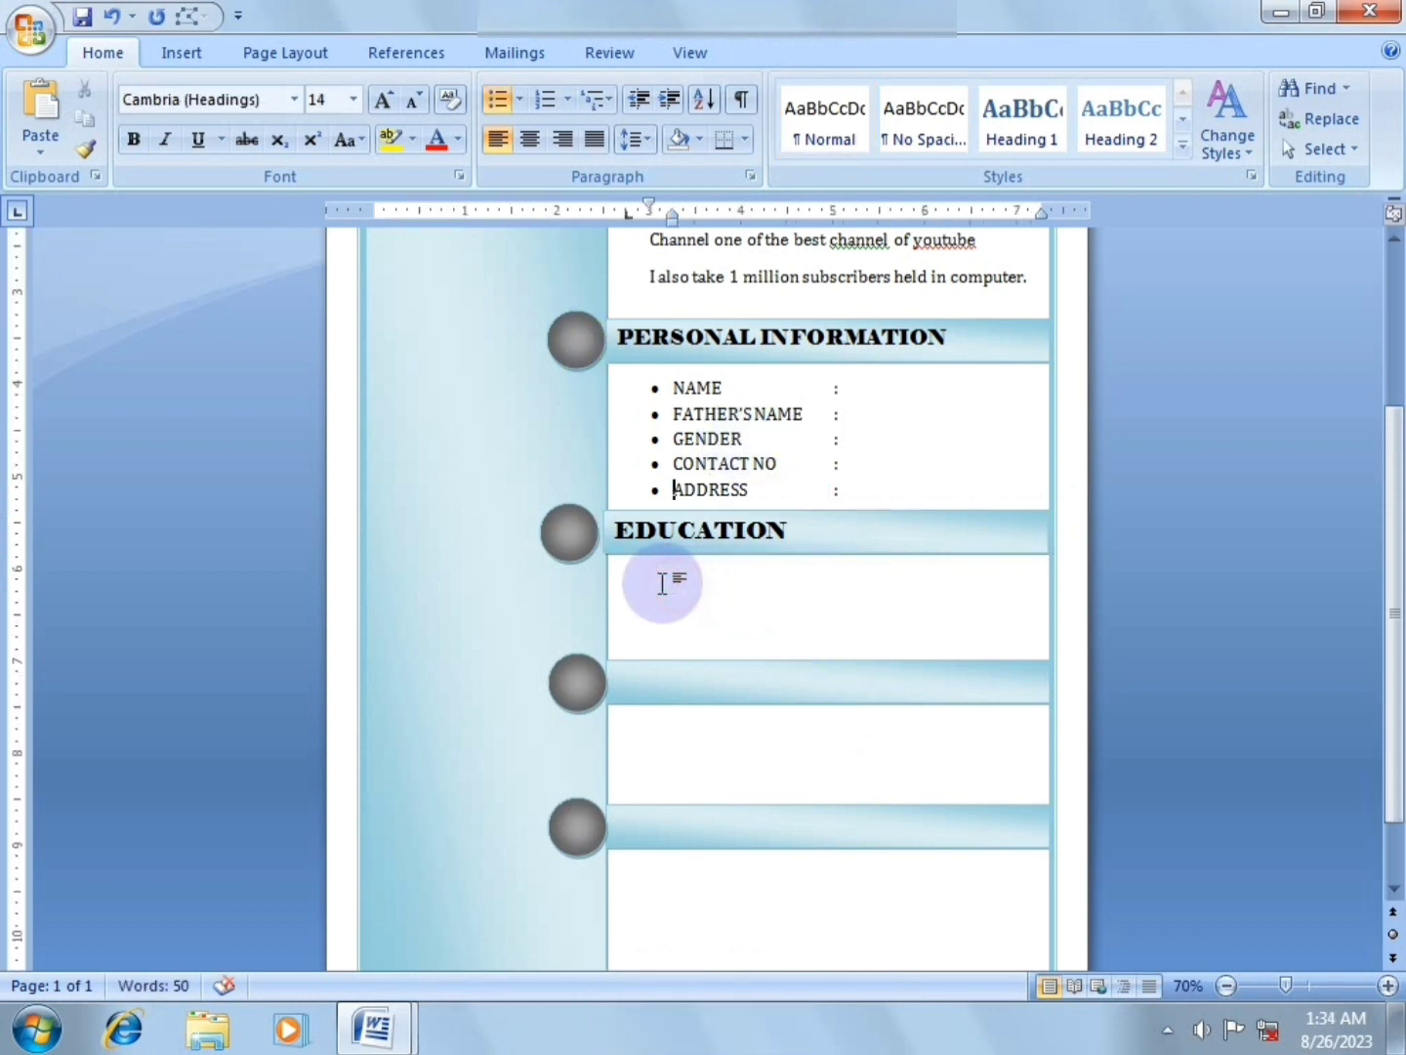
left_click(663, 581)
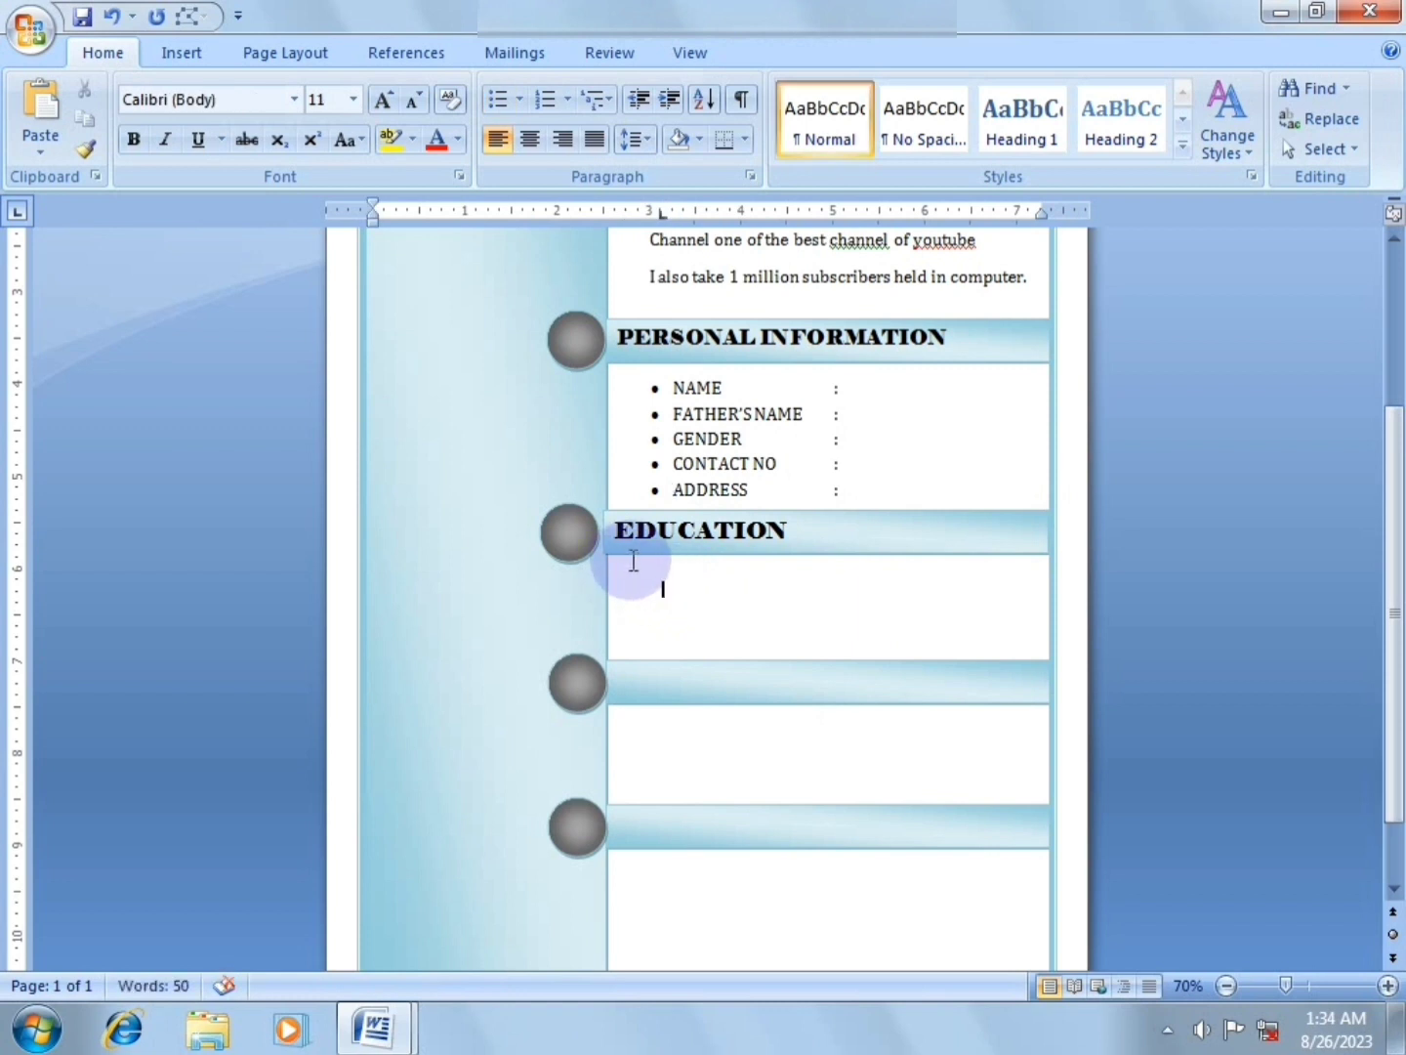
key("BackSpace")
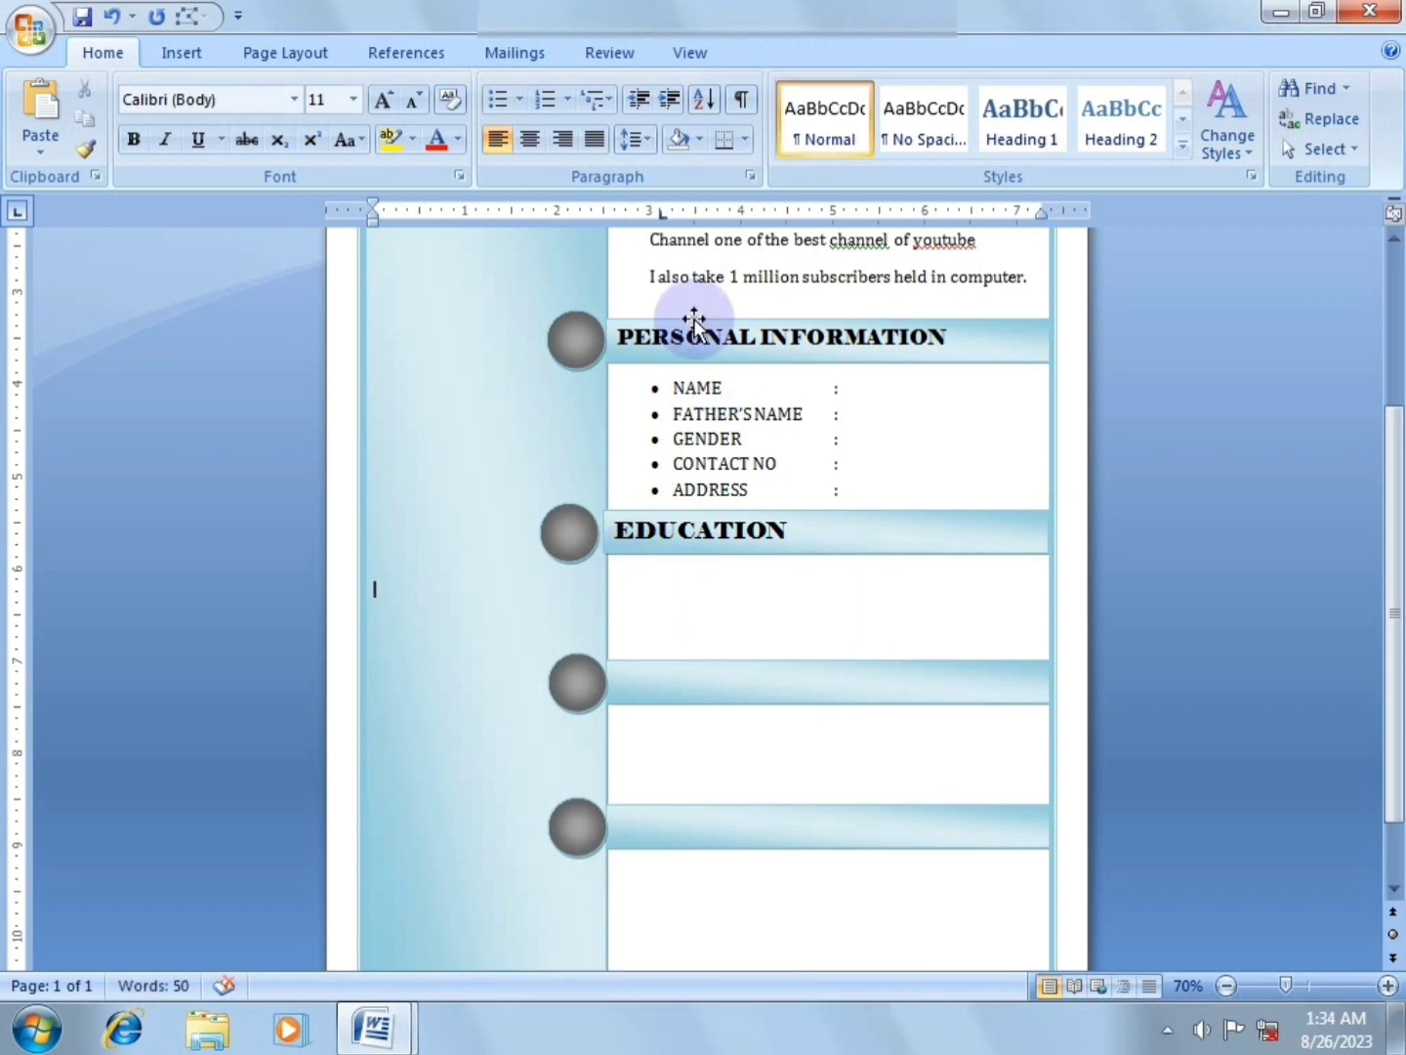
left_click(639, 572)
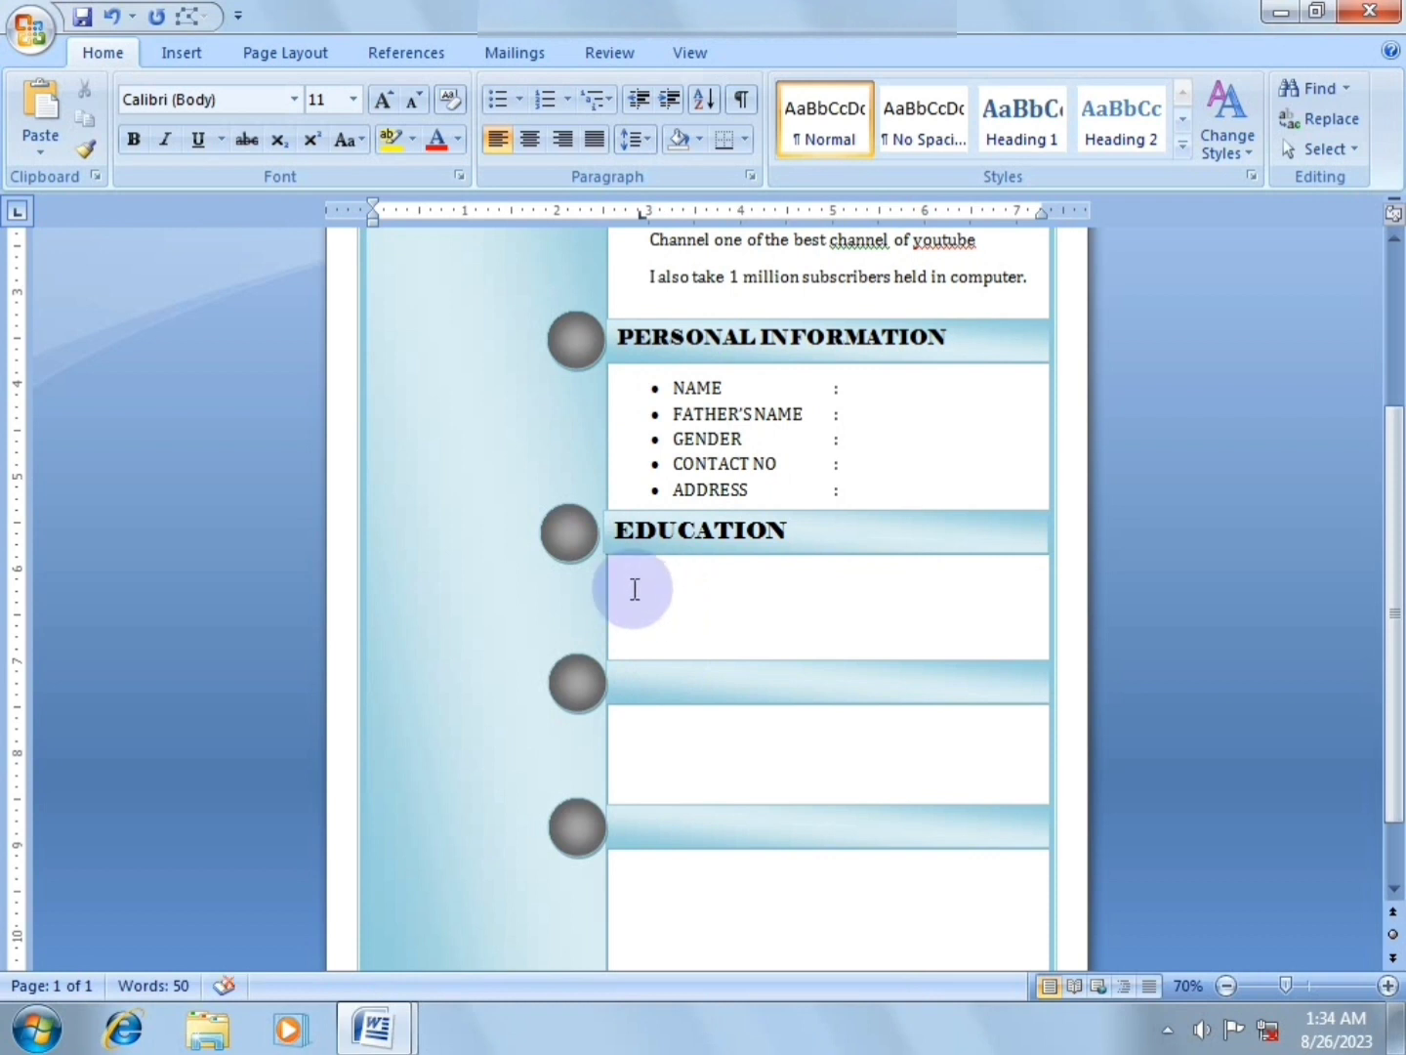
left_click(632, 570)
left_click(646, 585)
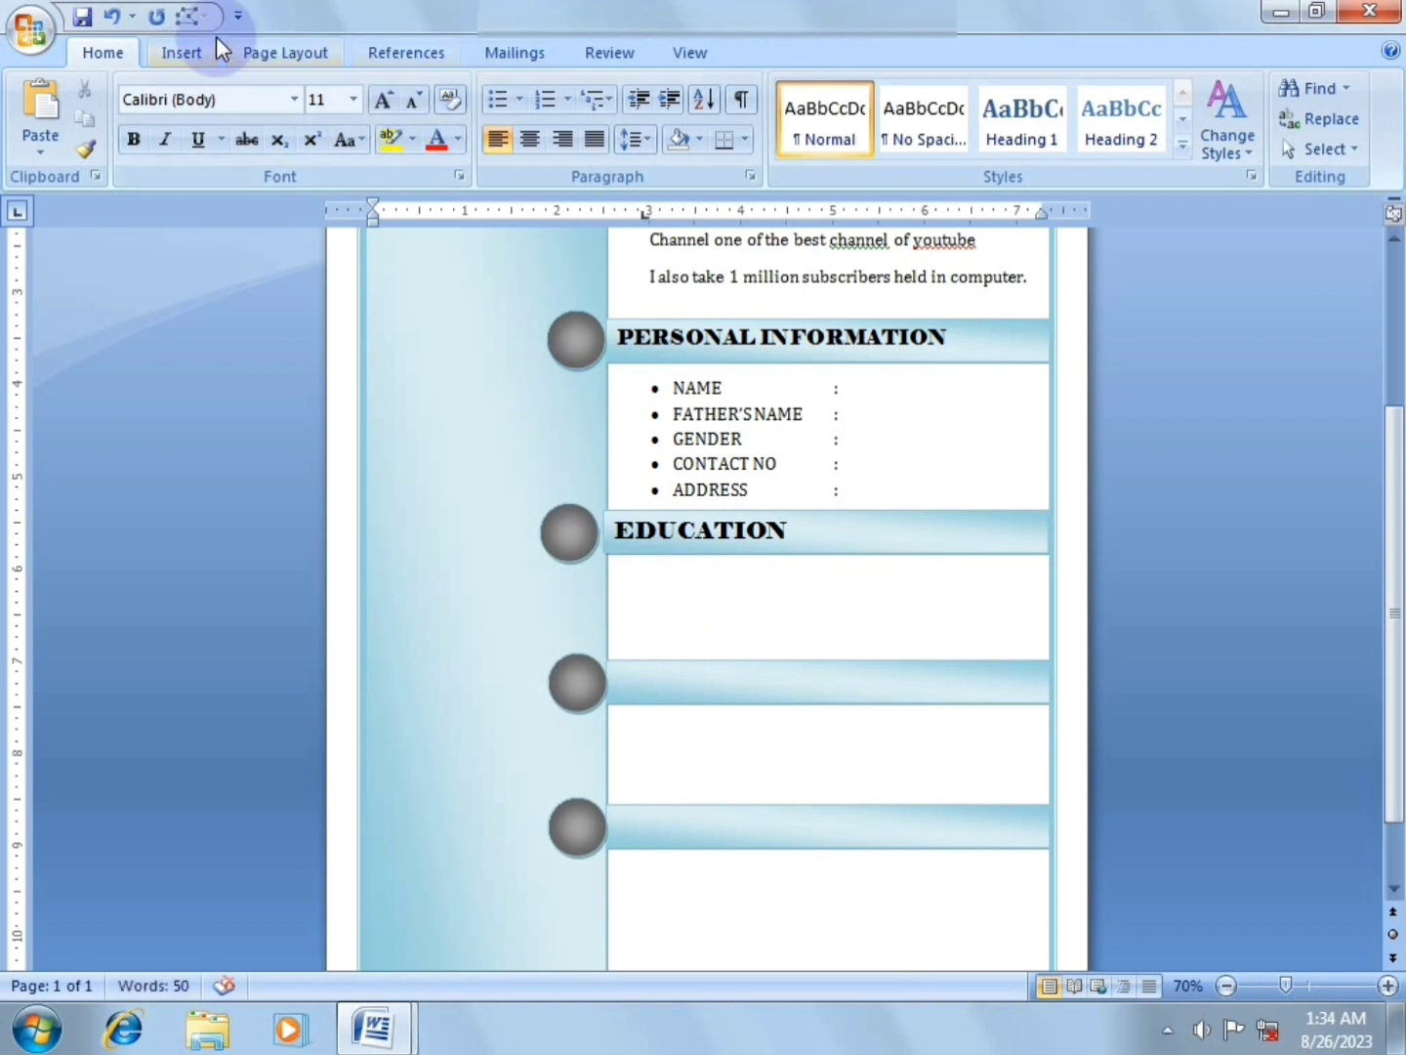
left_click(182, 53)
left_click(102, 52)
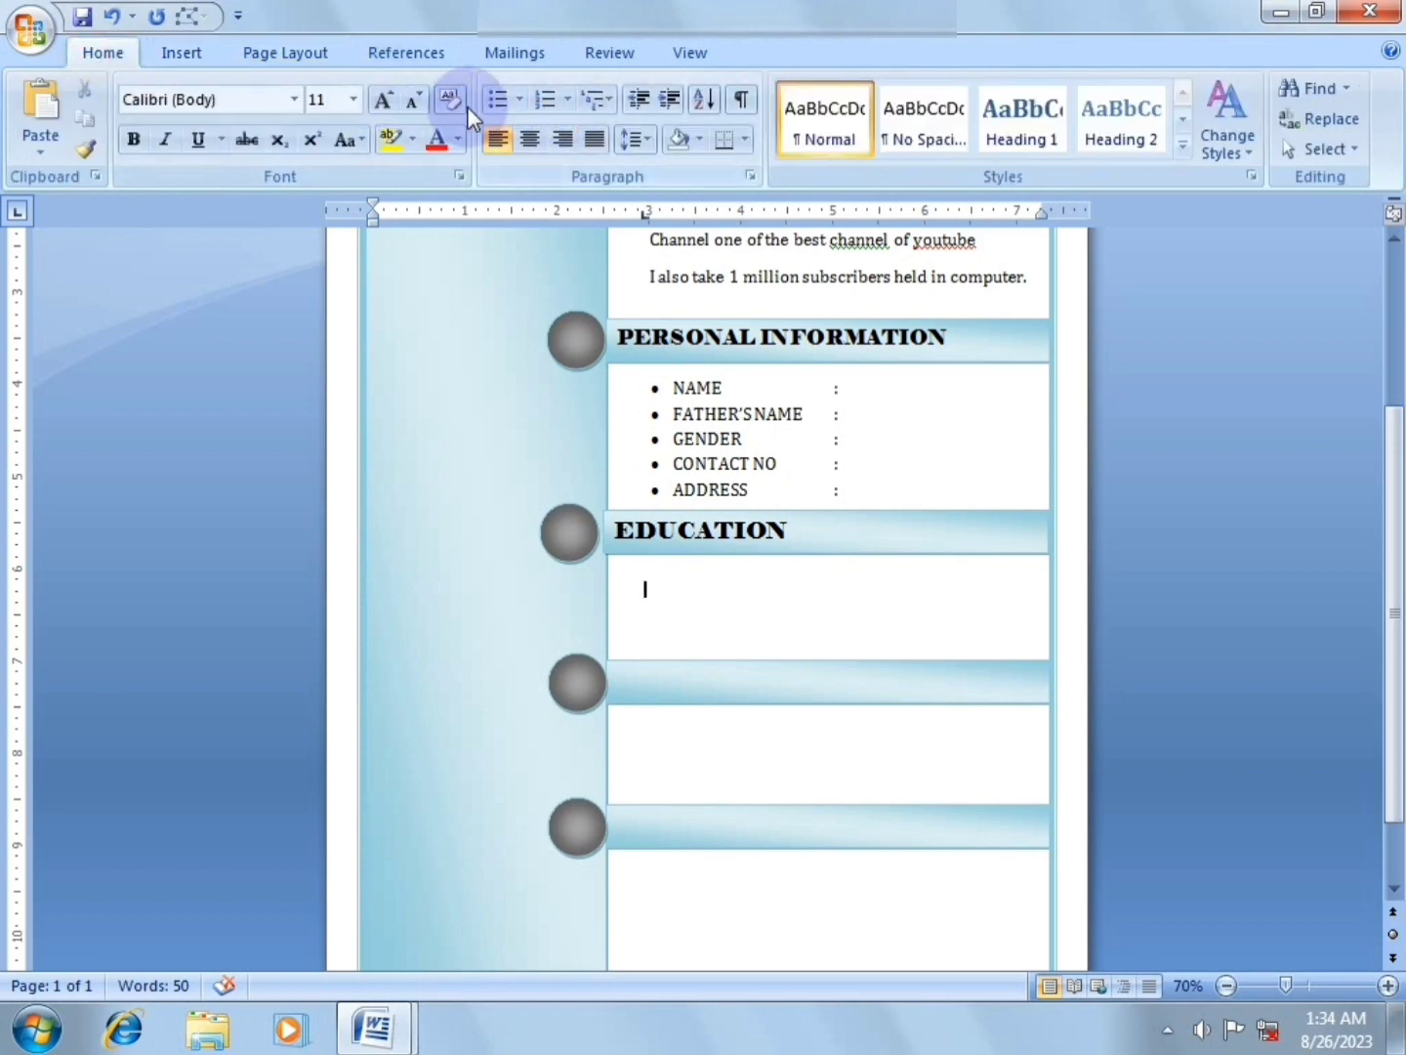
left_click(519, 103)
left_click(519, 174)
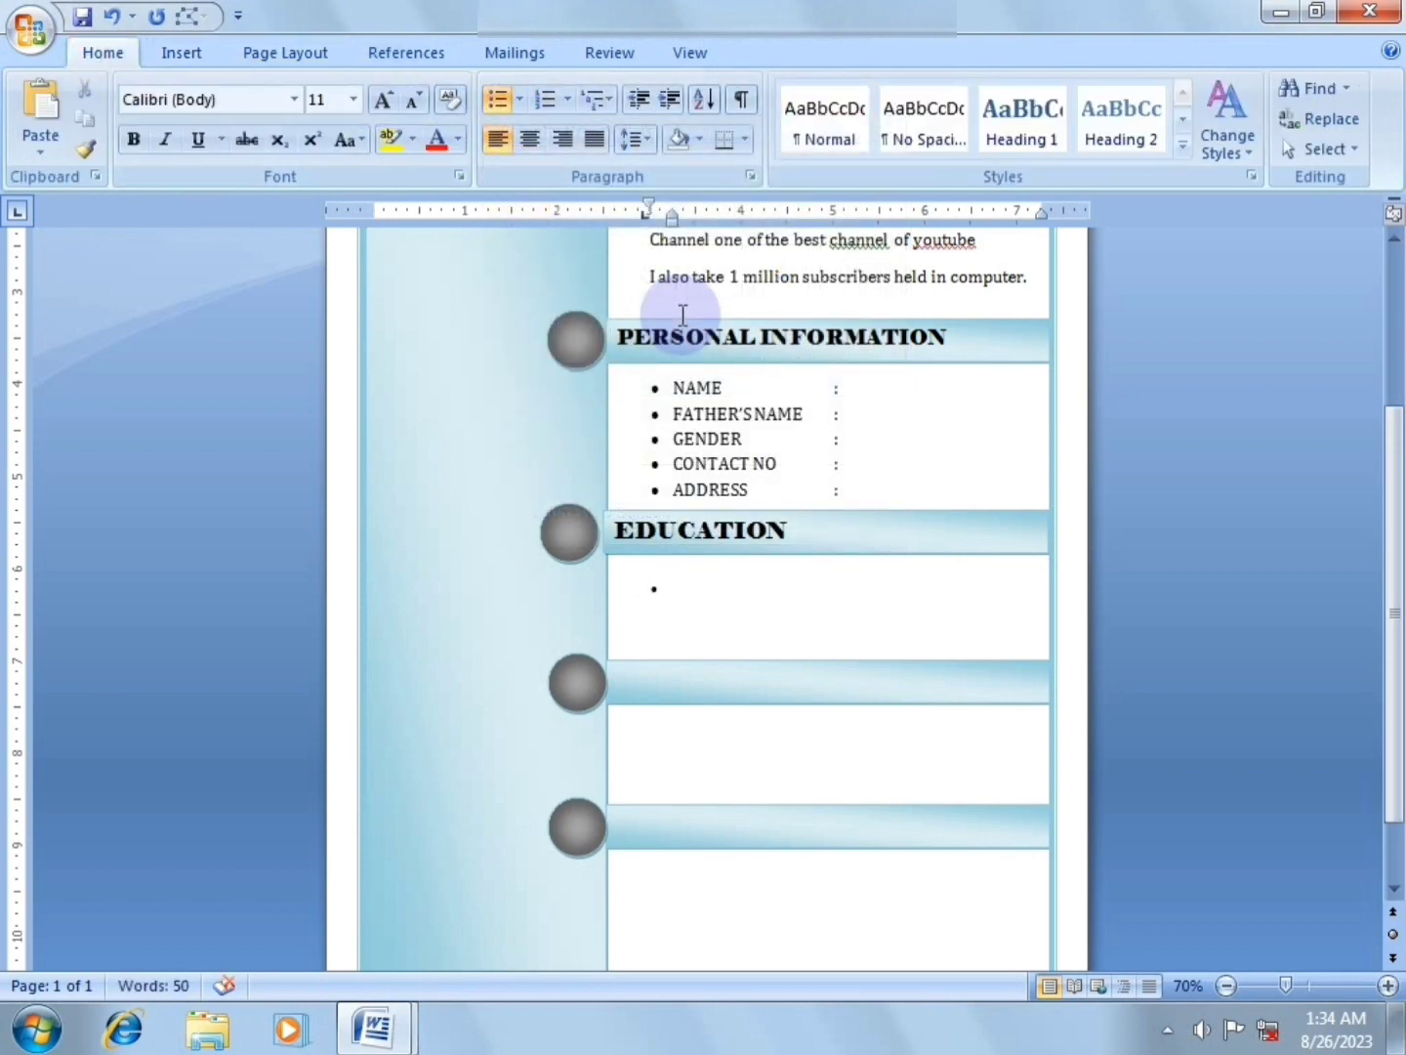
Enter the bullets "Matriculation( type your school Name)", "Intermediate( type your college Name)" and "BSSE( type your university Name)".
type("MAT")
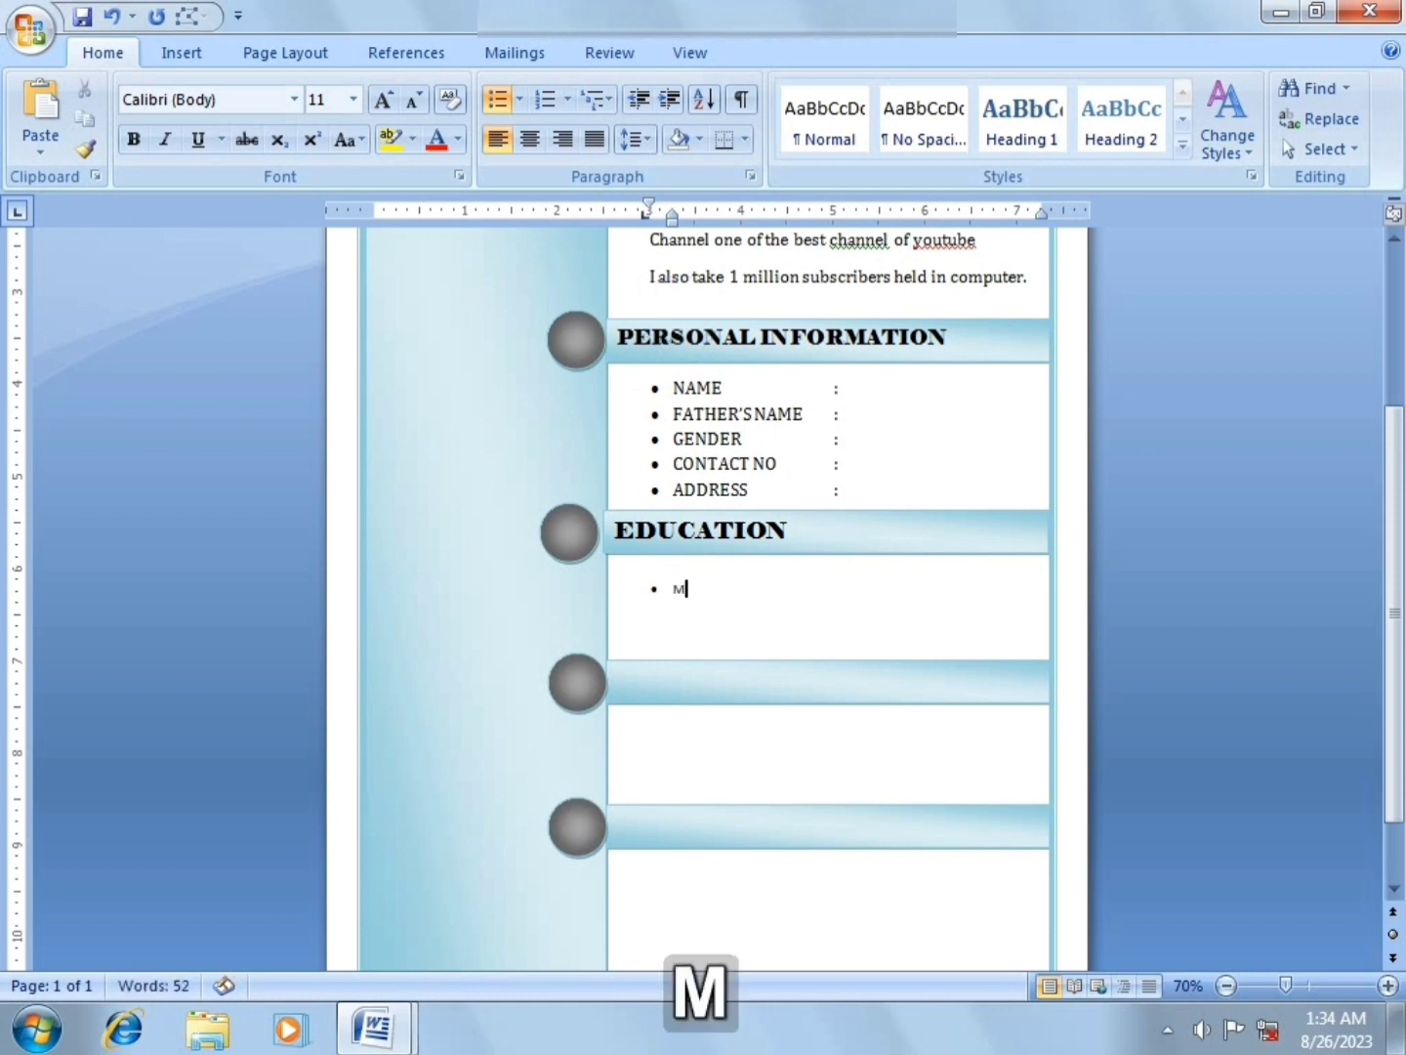
key("BackSpace")
key("BackSpace")
key("Caps_Lock")
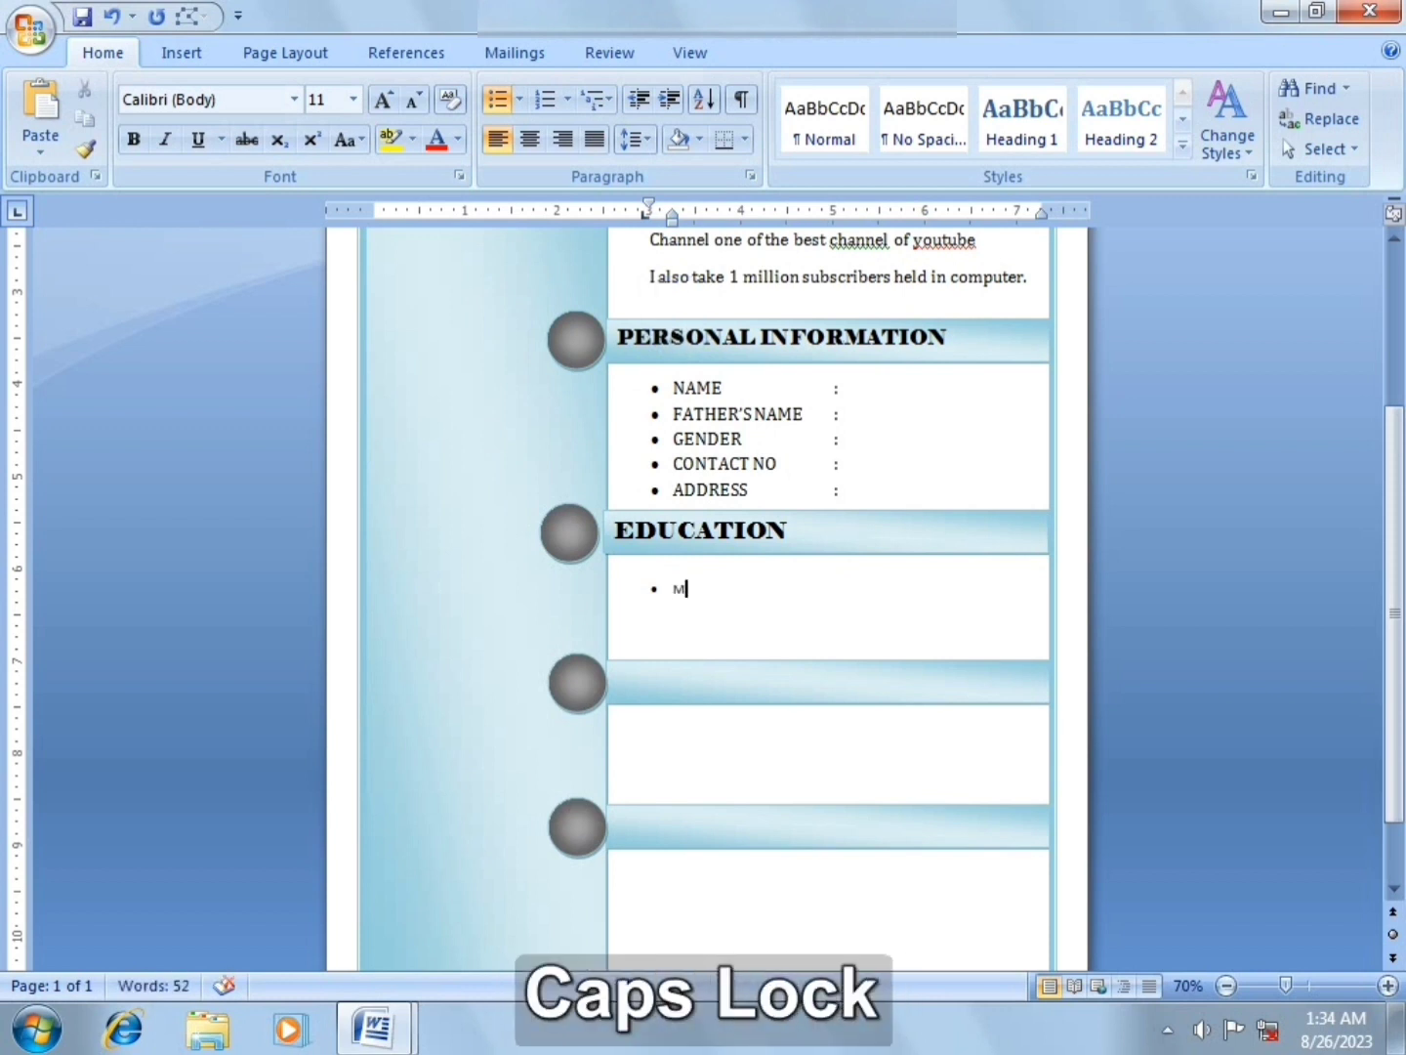
type("artion( type your school Name")
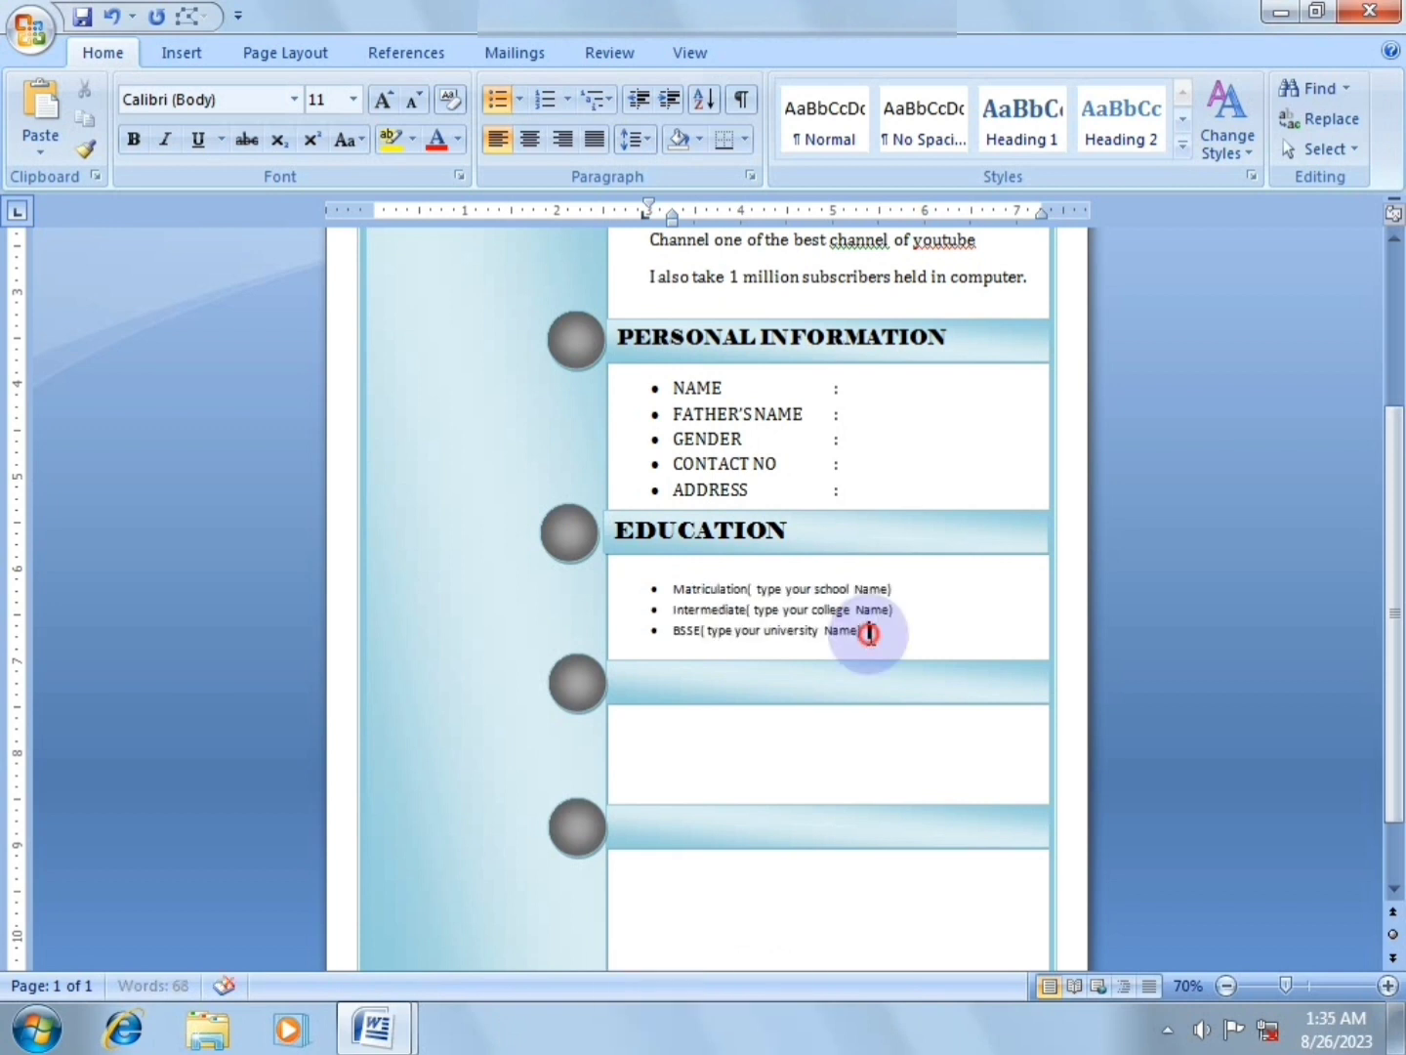
Enlarge the text of all three EDUCATION bullets to font size 16.
left_click_drag(867, 631, 644, 590)
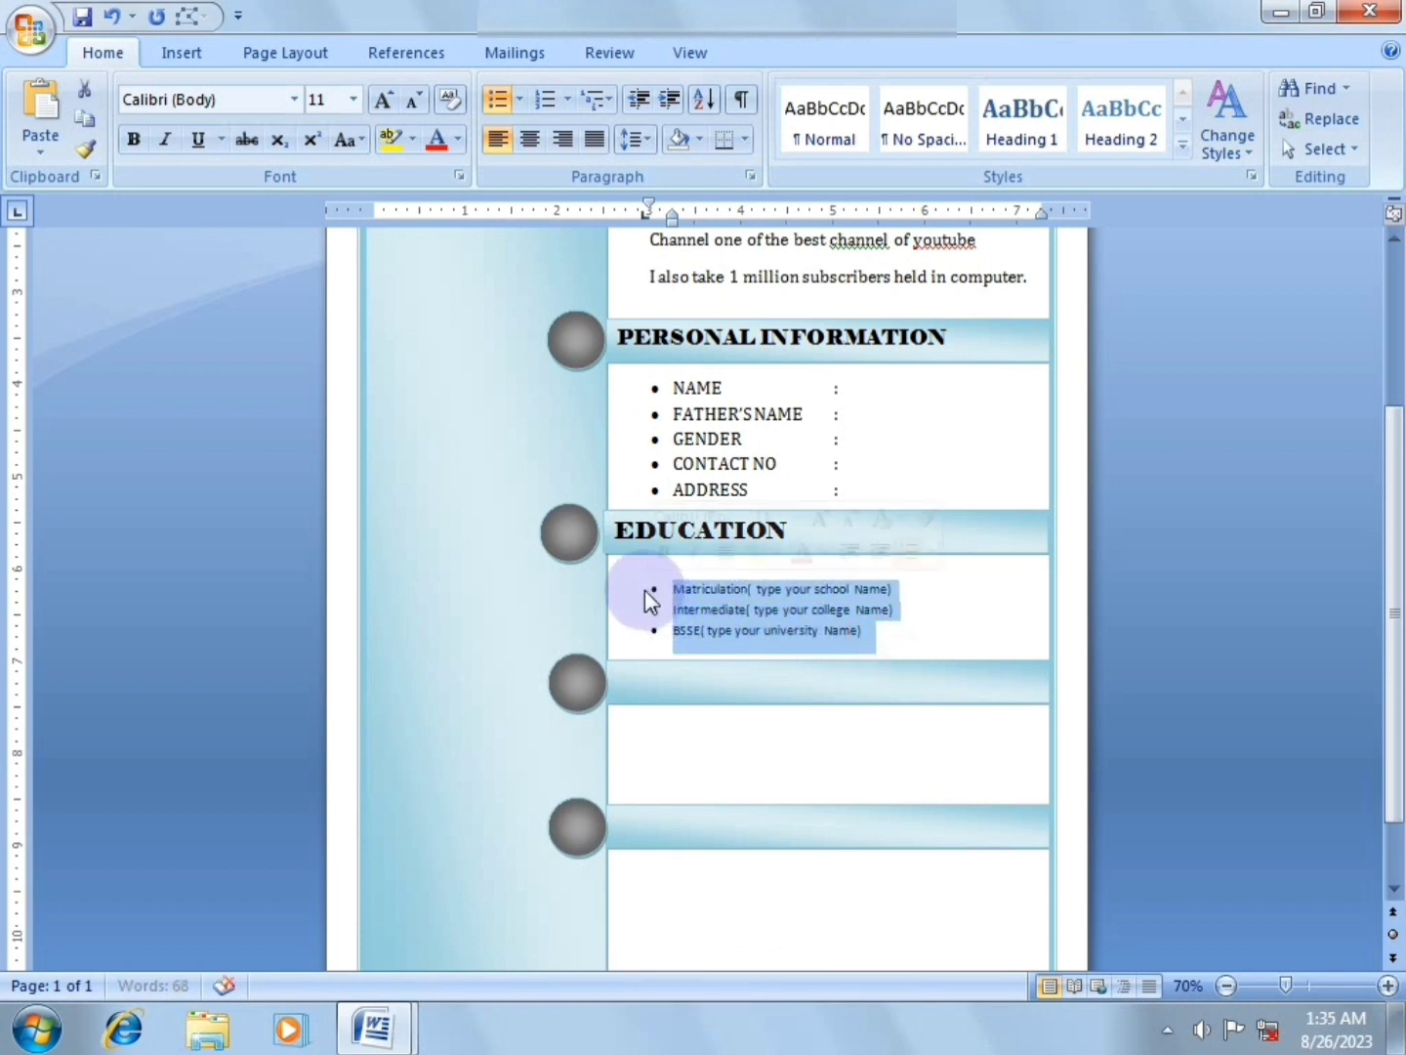
left_click(387, 100)
left_click(387, 101)
left_click(389, 101)
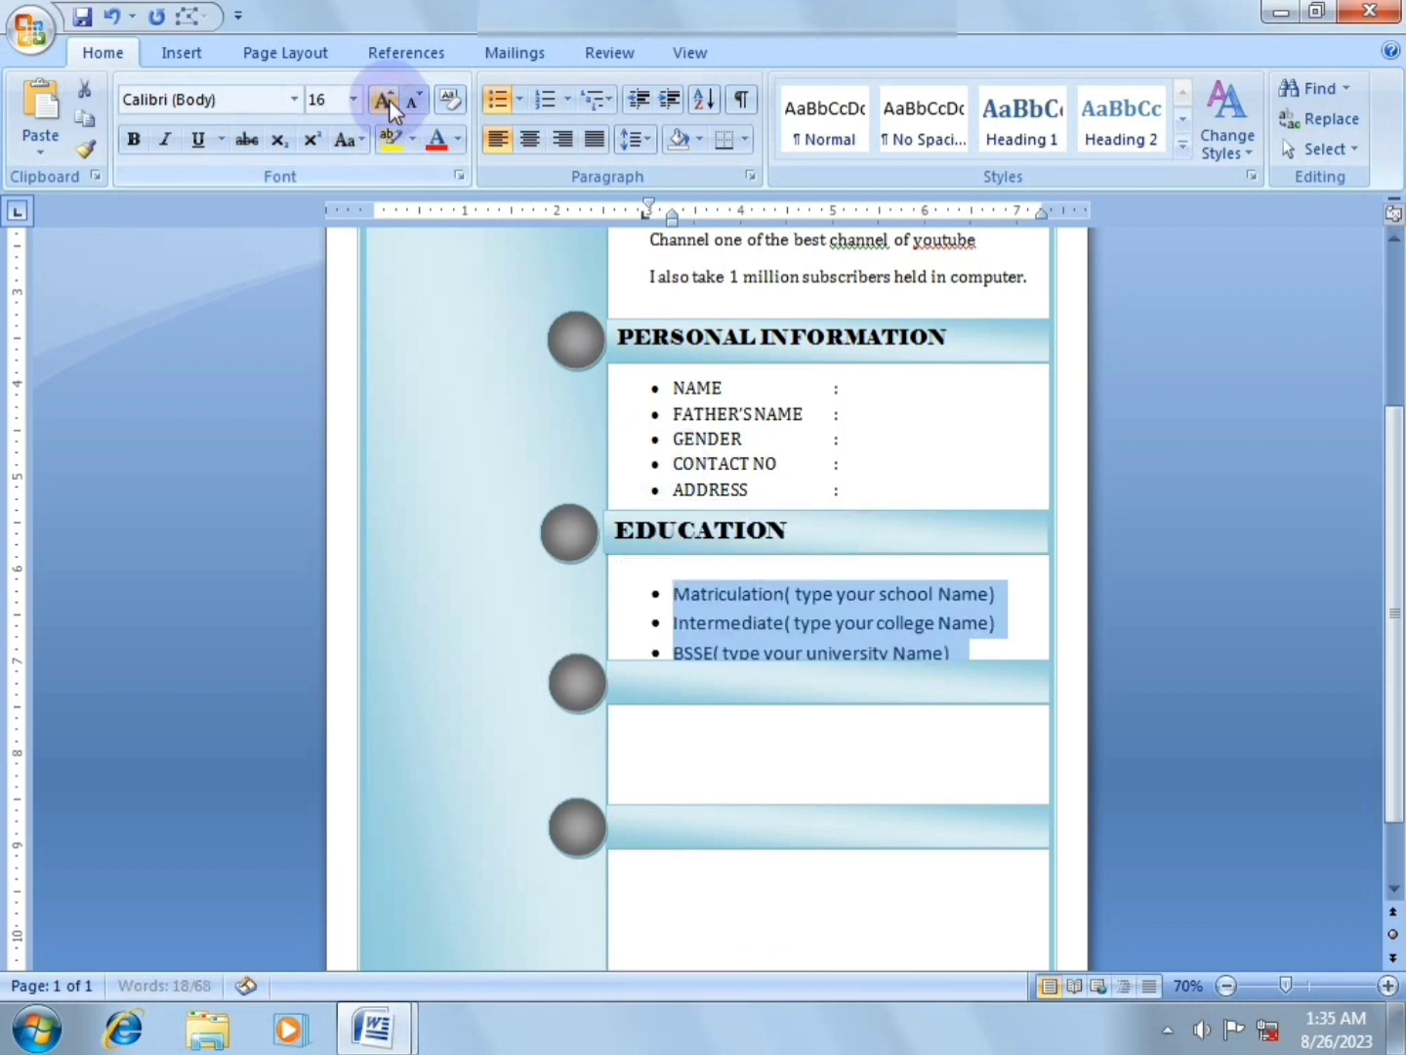
Move the empty bar below the EDUCATION bullets and its grey circle down together, just clear of the BSSE line.
scroll(610, 596, "down", 2)
left_click(676, 584)
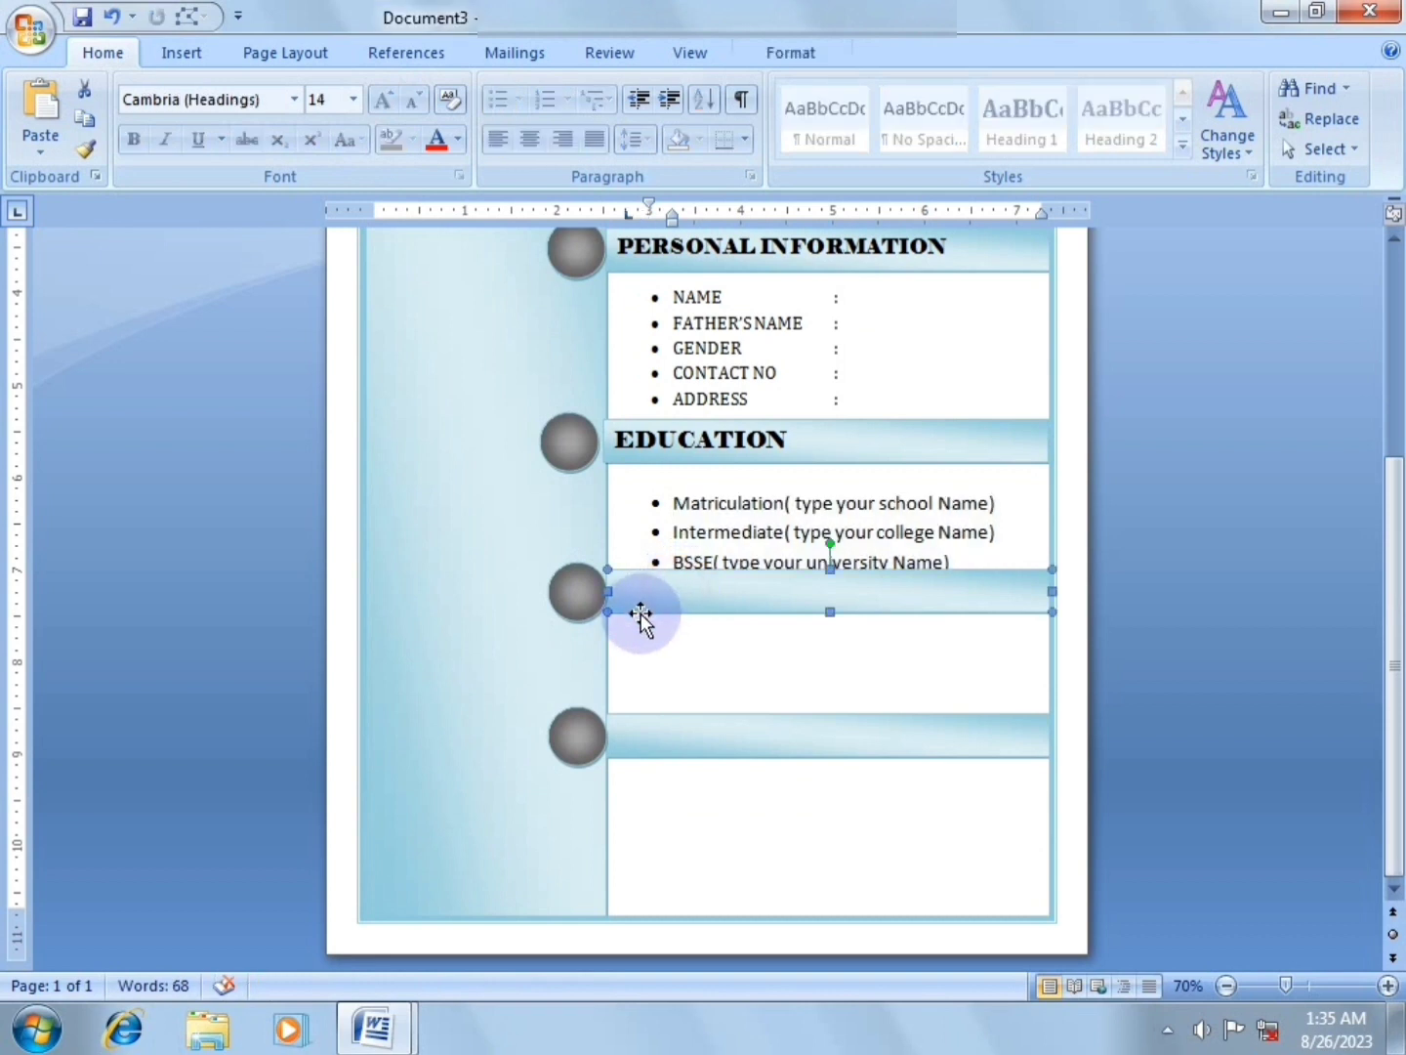
left_click(573, 596, "ctrl")
key("Right")
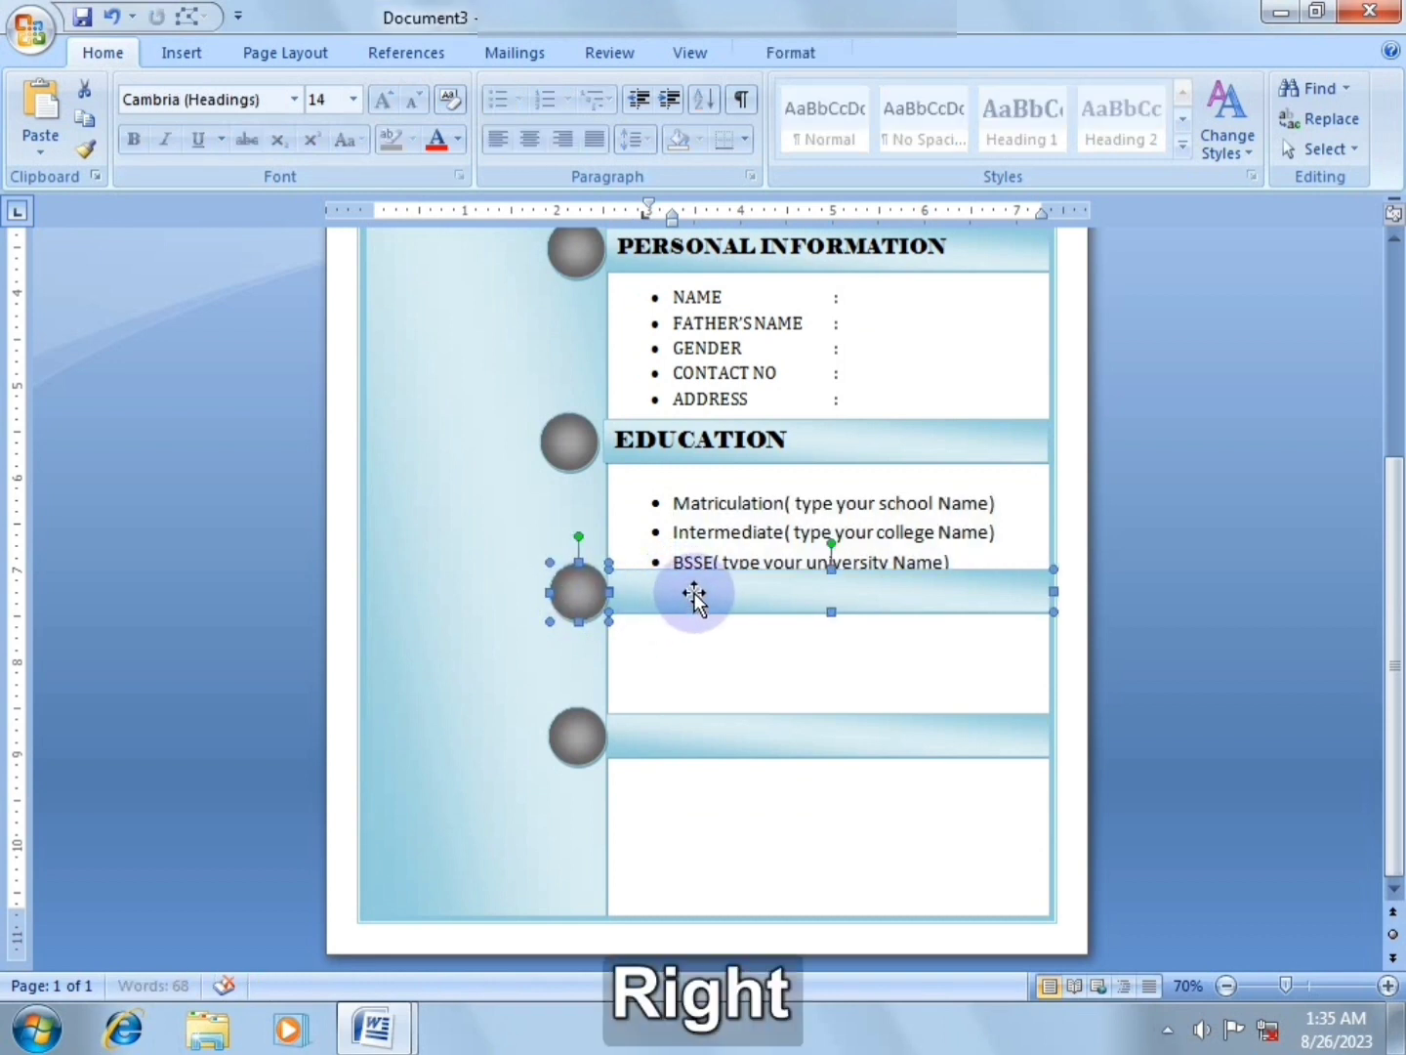
key("Left")
key("Down")
key("Down")
key("Down")
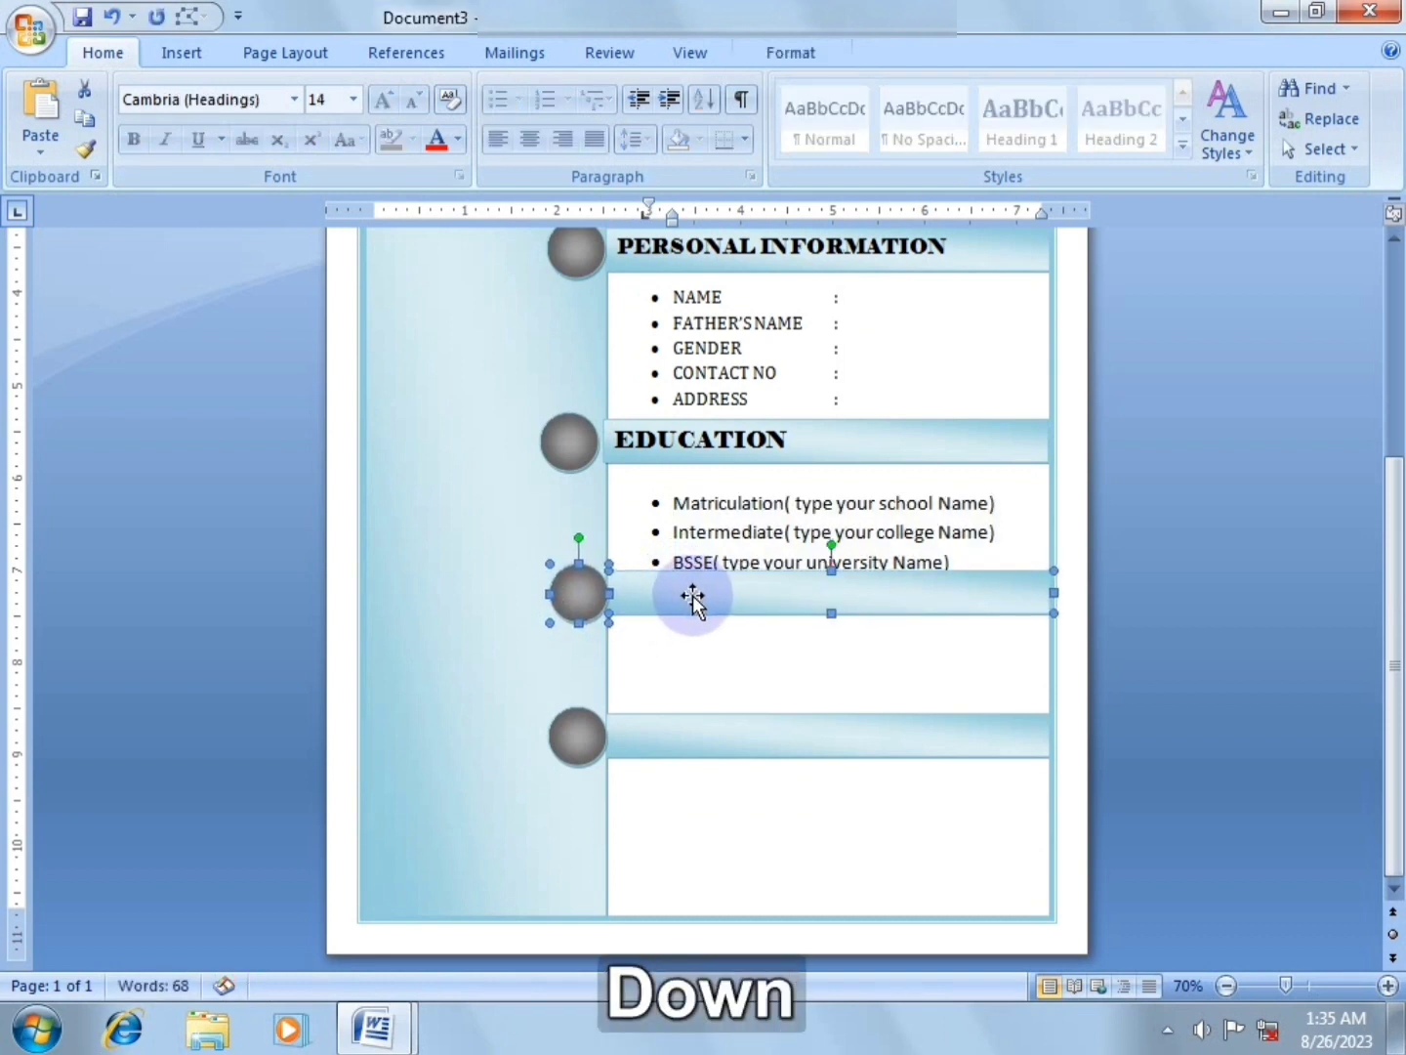
key("Up")
key("Up")
key("Up")
key("Up")
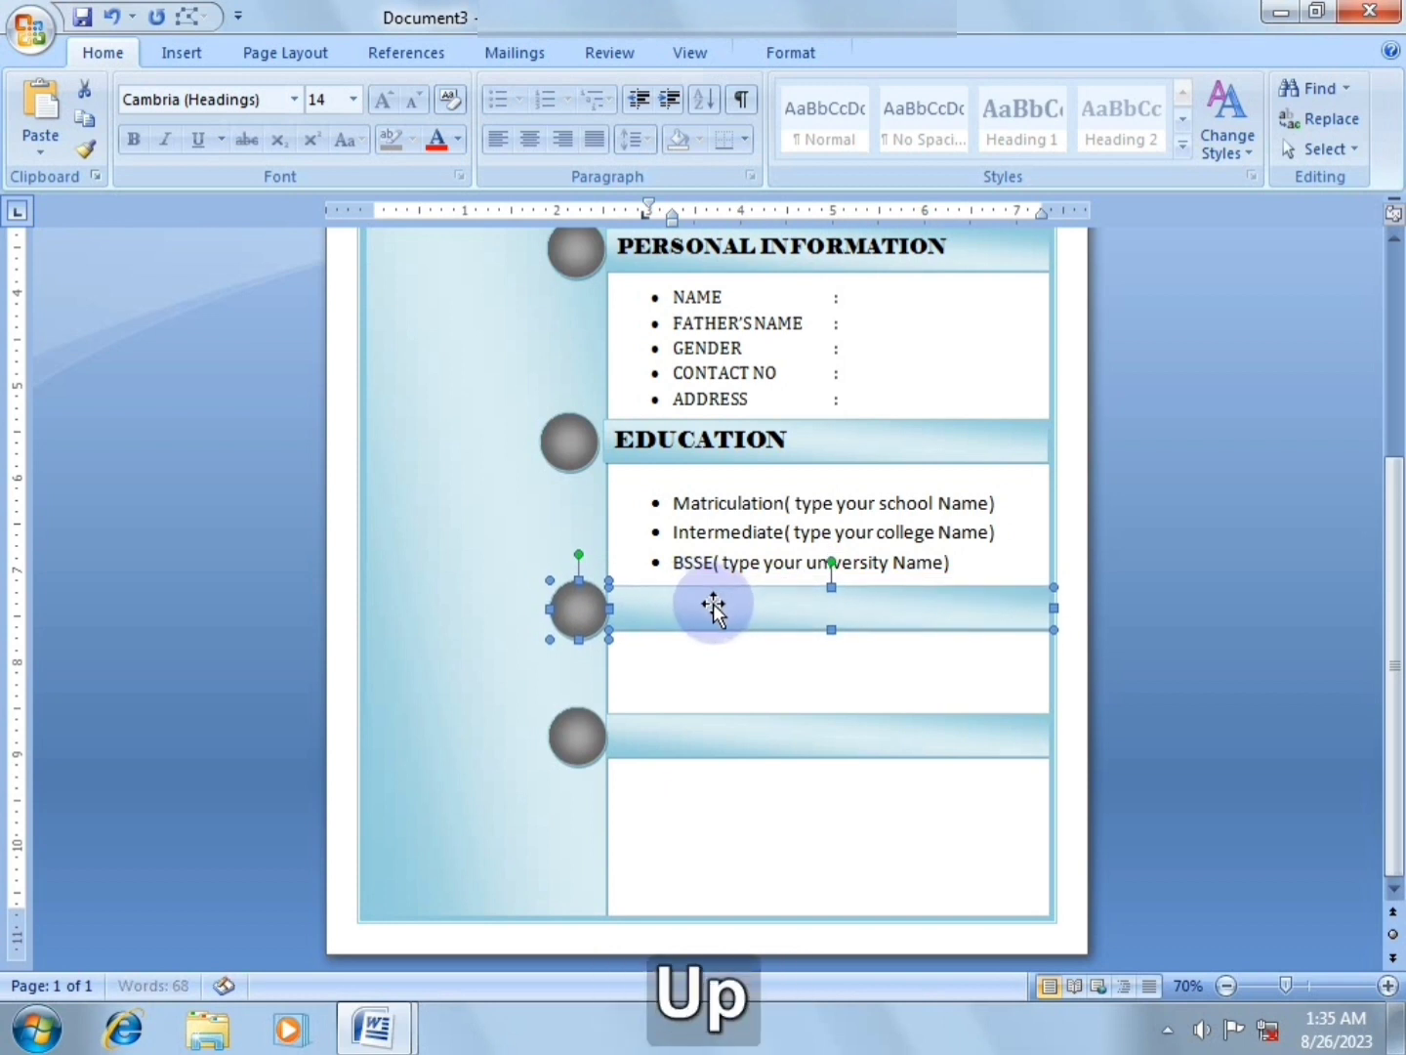
Move the lowest bar and its grey circle down together to leave room for several lines above it.
left_click(812, 727)
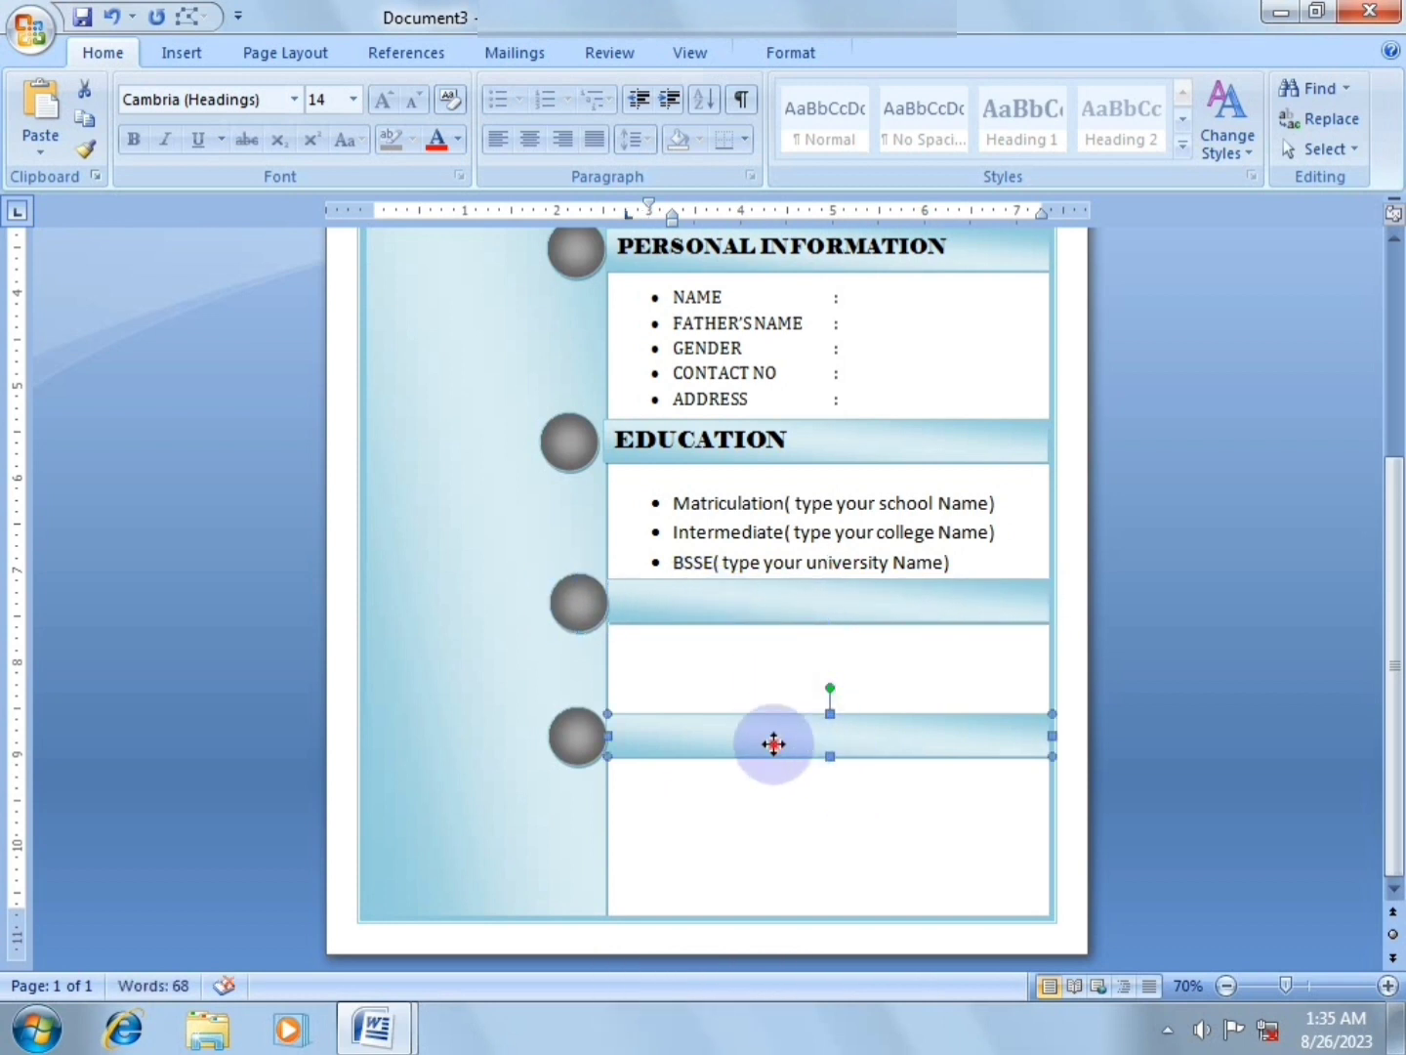
left_click(586, 737, "ctrl")
key("Down")
key("Down")
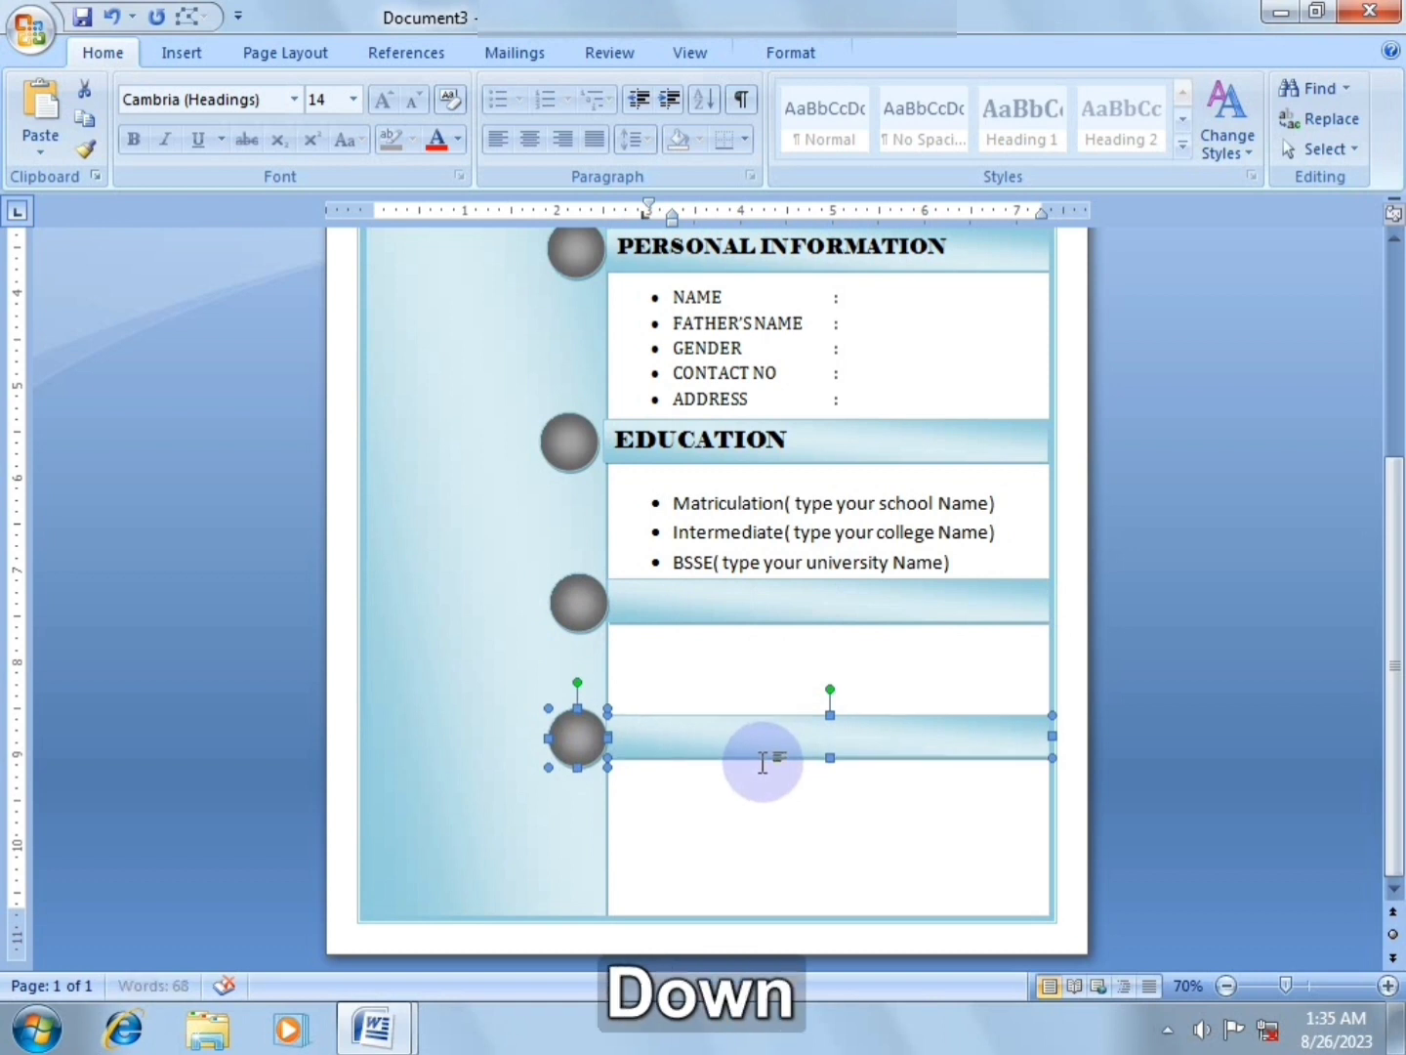
key("Down")
key("Down")
key("Down")
key("Down")
key("Down")
key("Down")
key("Down")
key("Down")
key("Down")
key("Down")
key("Down")
key("Down")
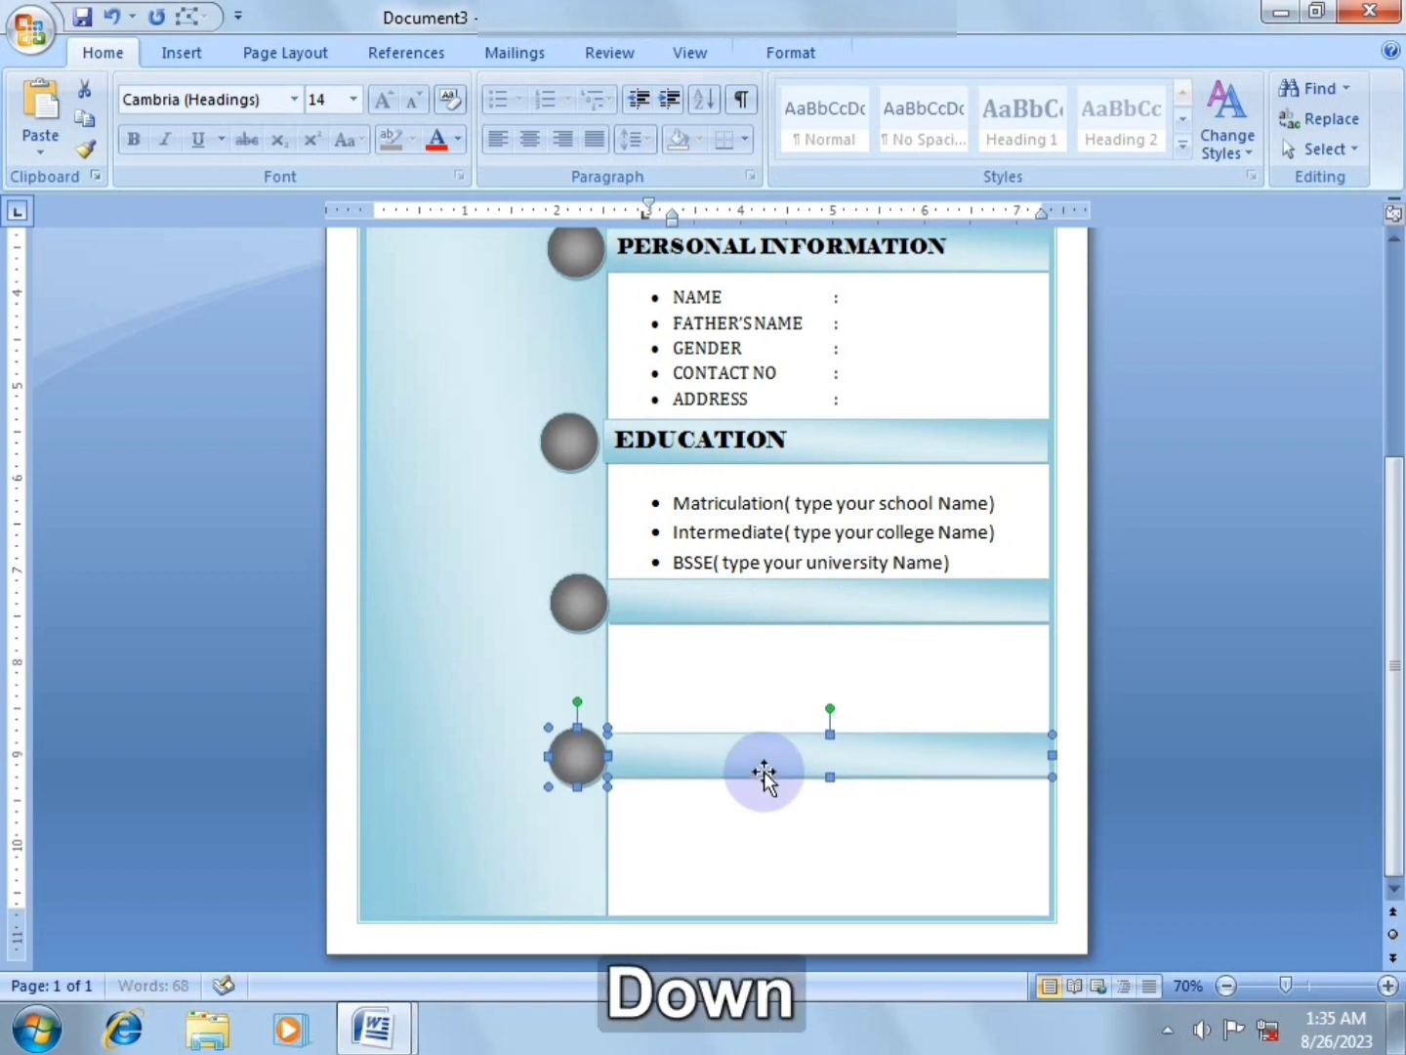
key("Up")
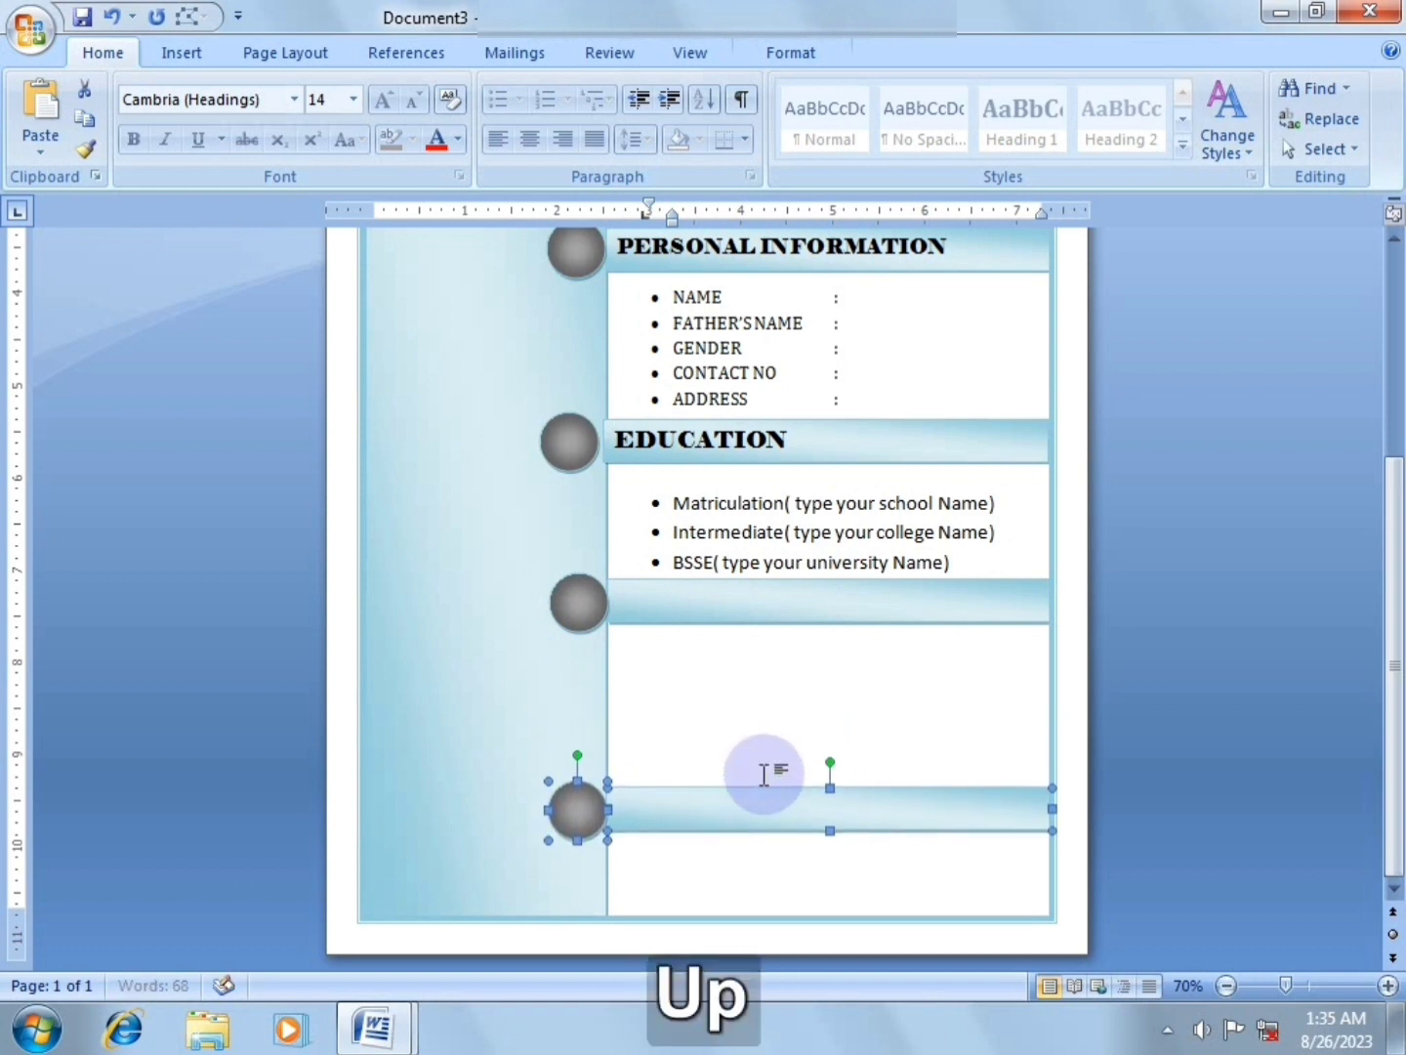
key("Down")
left_click(681, 637)
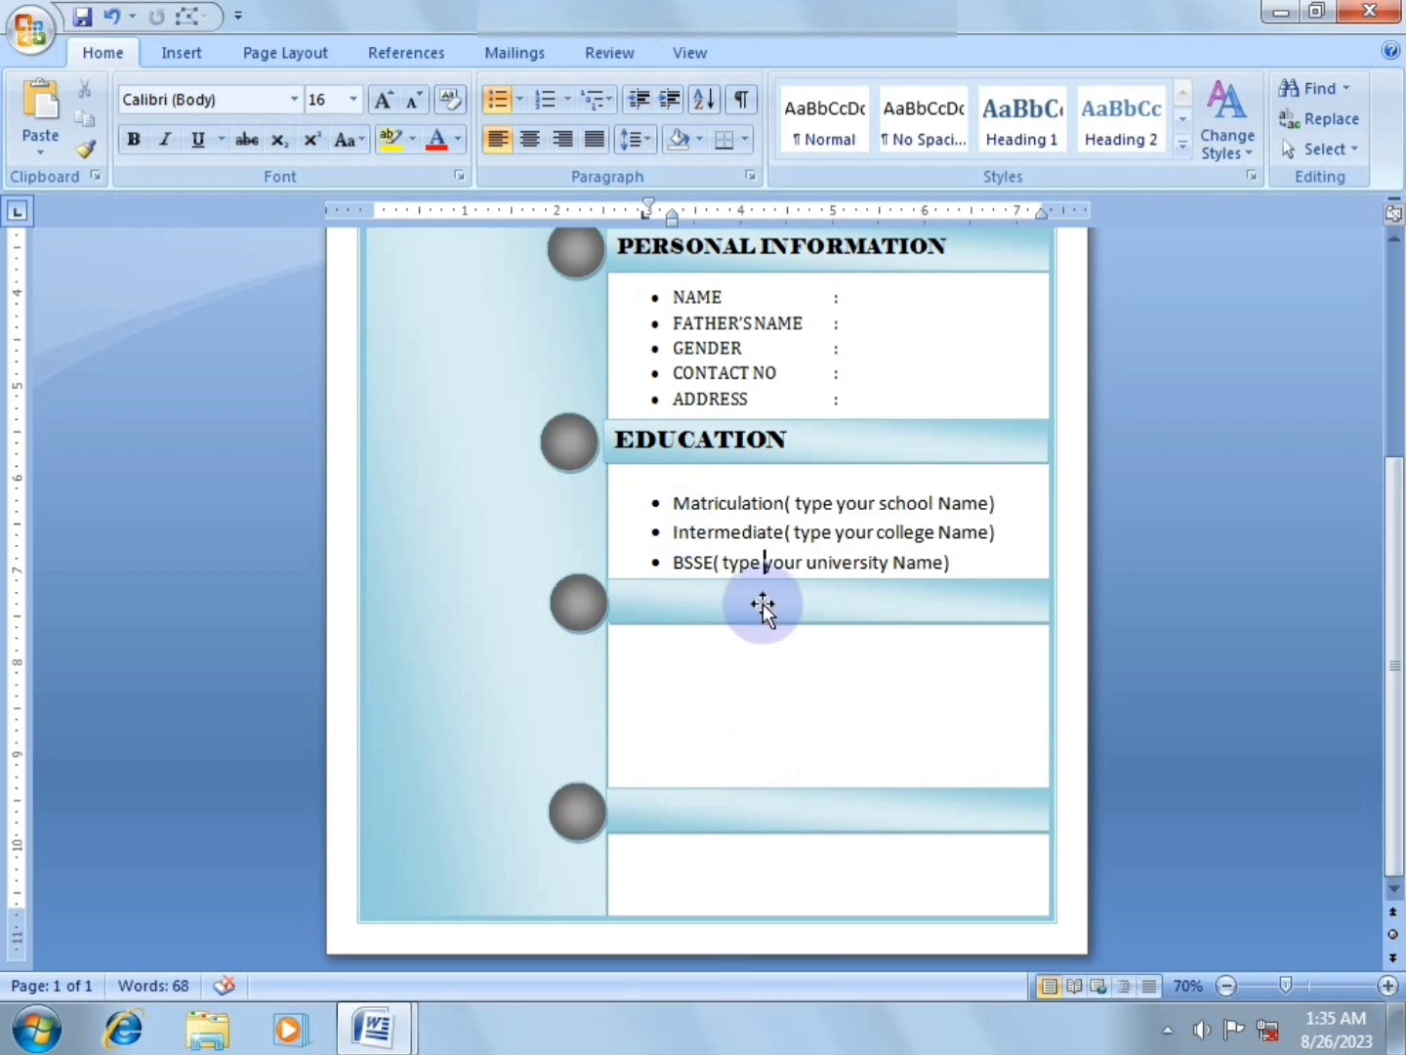
Enable text in the bar below the BSSE bullet and set its font to Elephant at size 20.
left_click(728, 609)
left_click(355, 102)
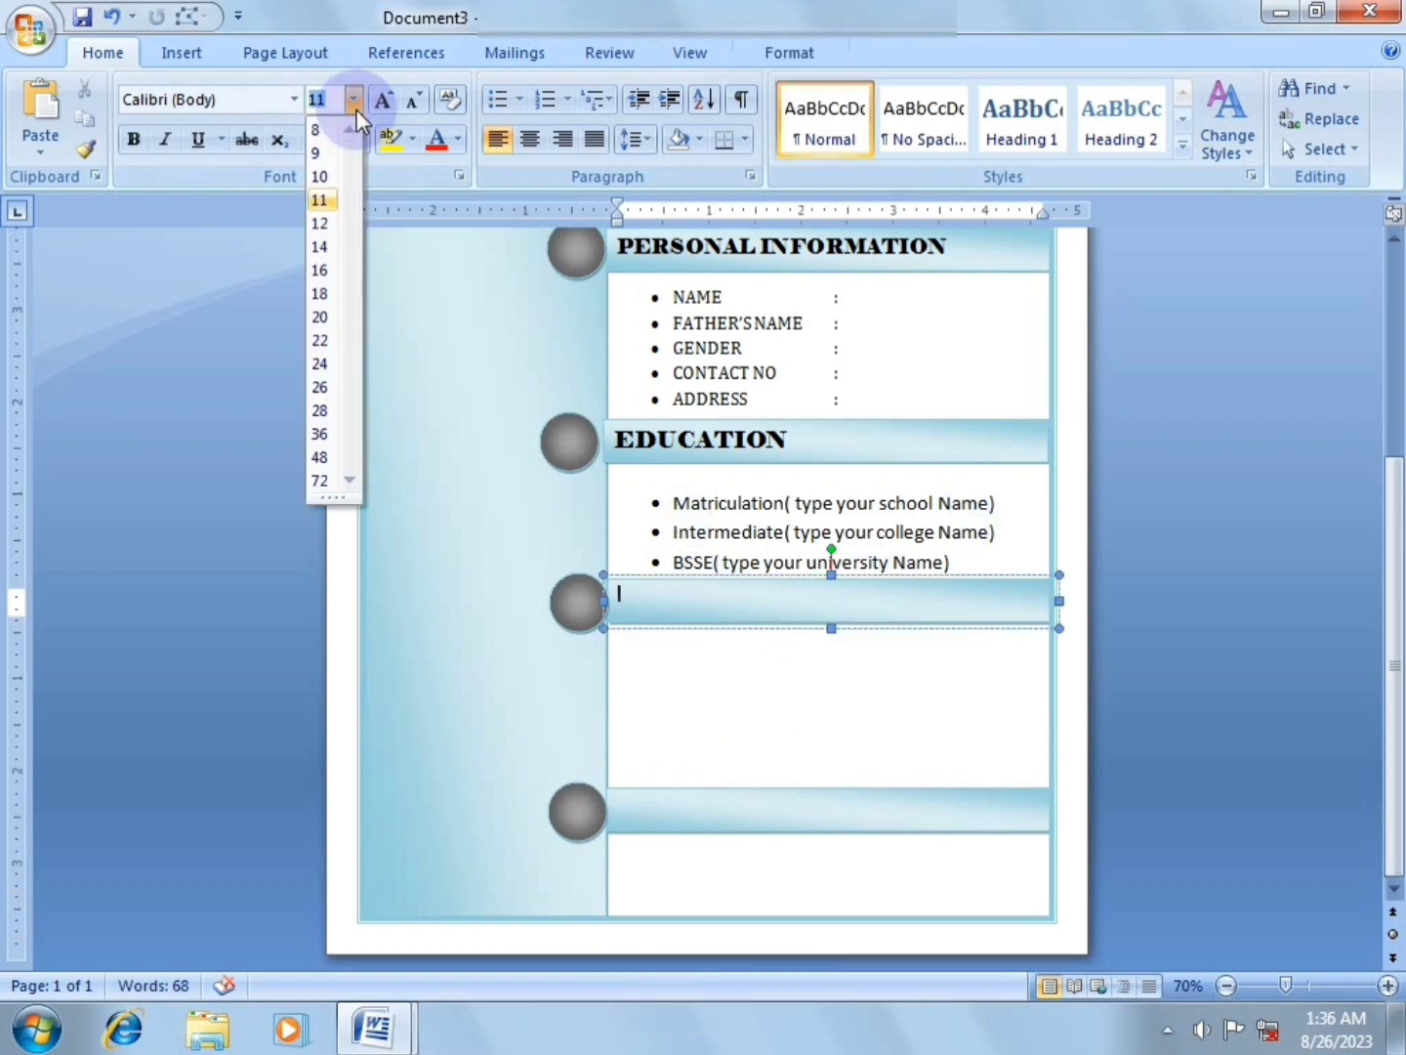
left_click(256, 102)
left_click(294, 98)
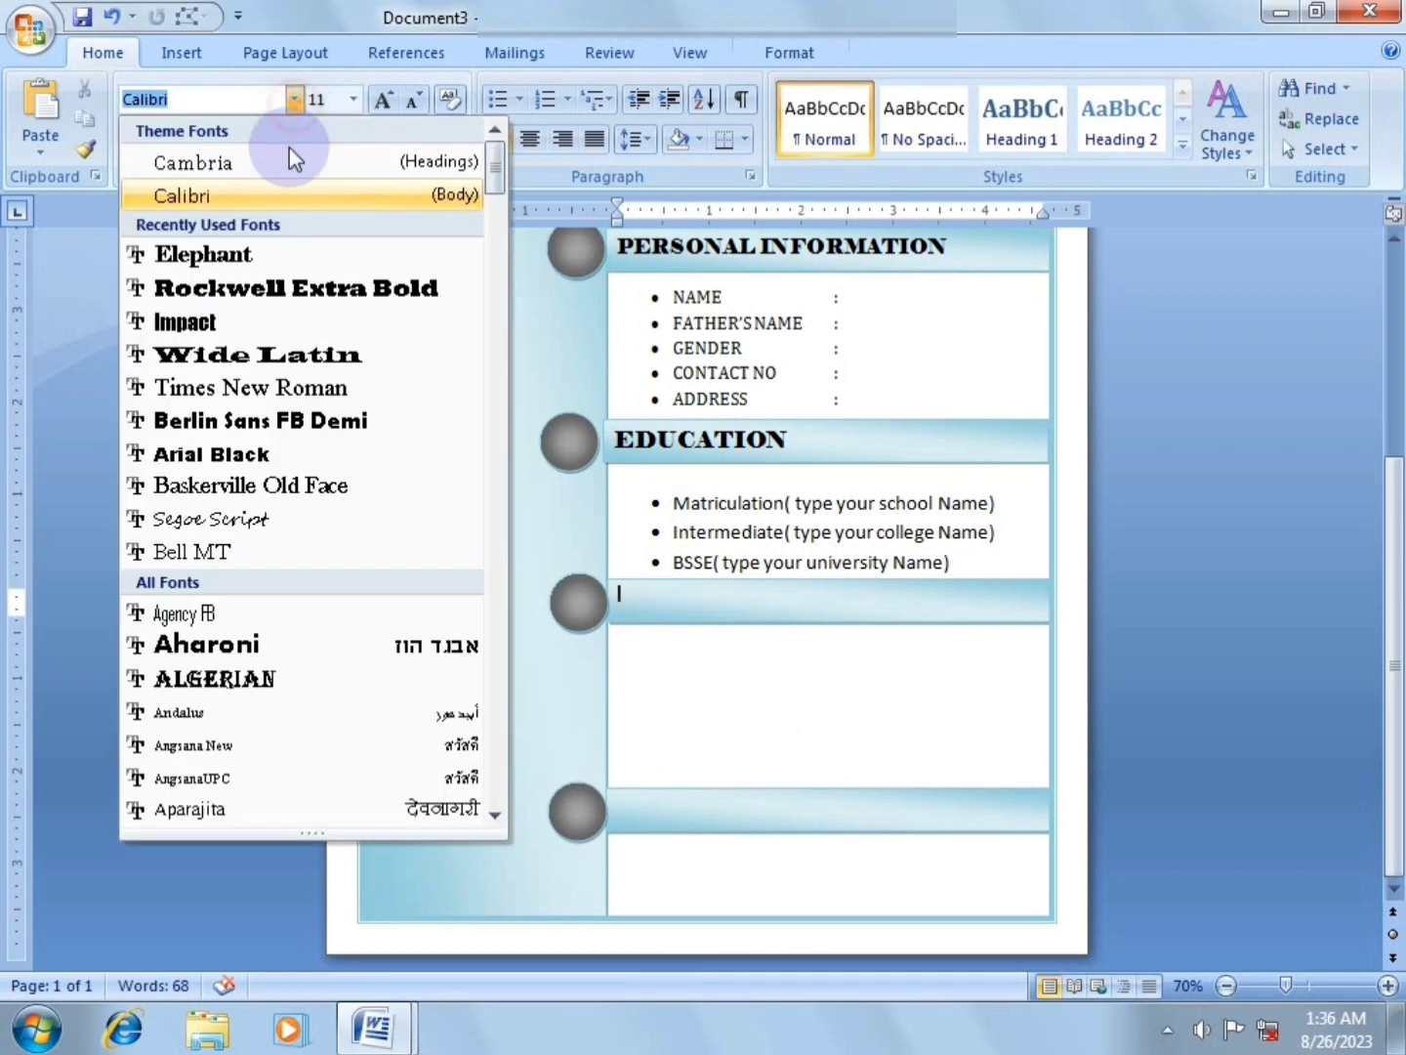
left_click(254, 257)
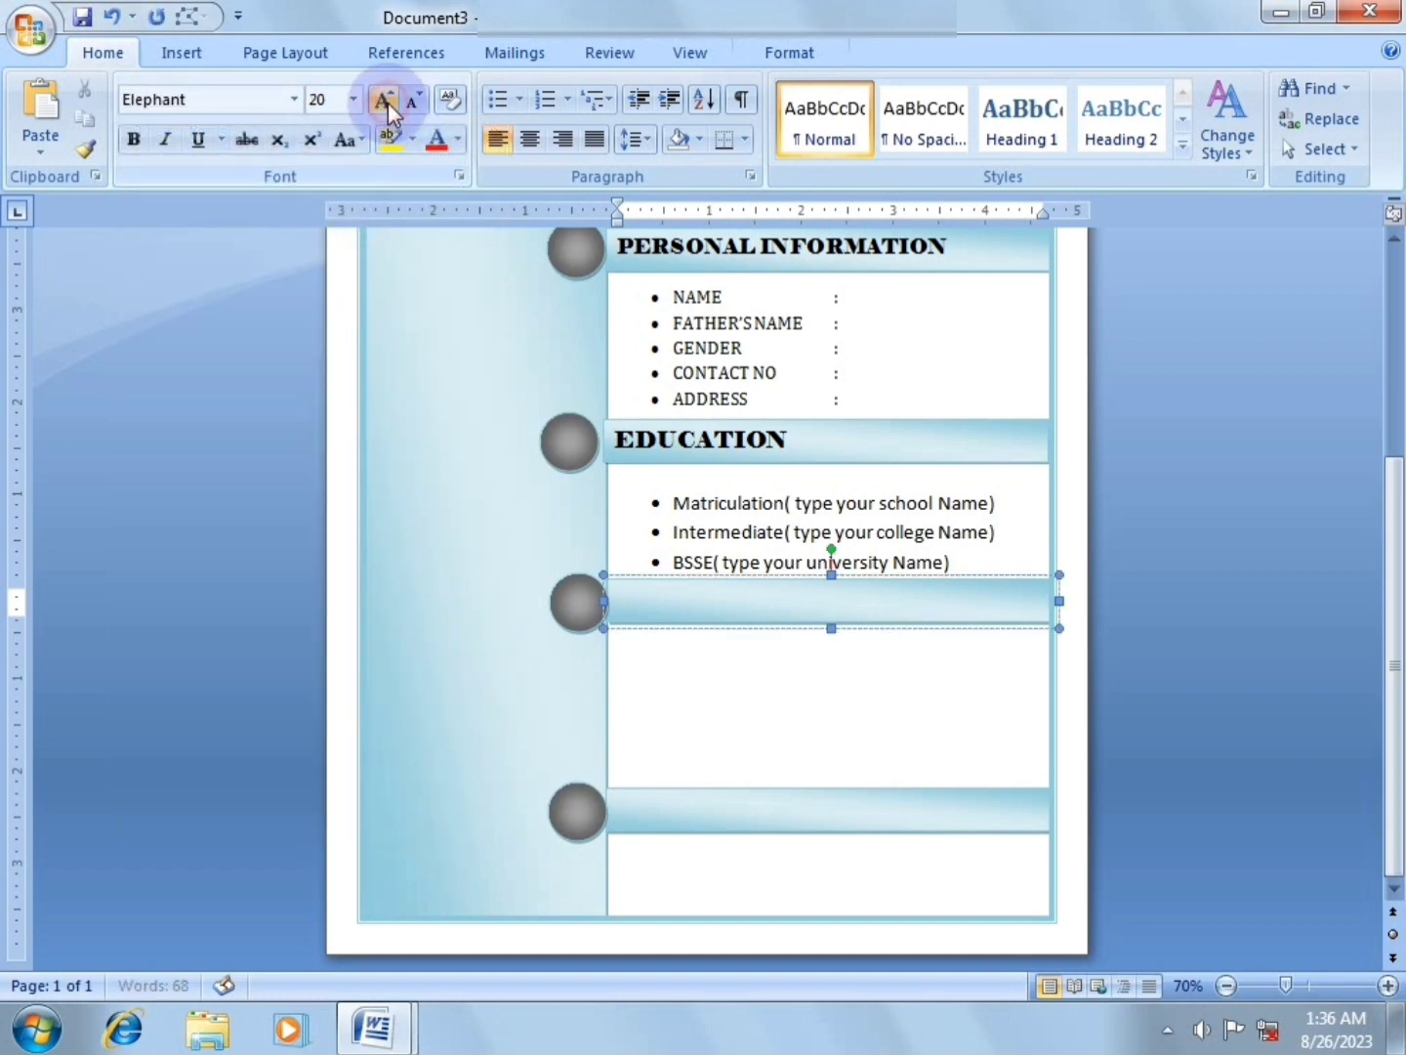
Enter the heading "PROFISSIONAL SKILLS" in capitals inside the third bar.
key("Caps_Lock")
type("P")
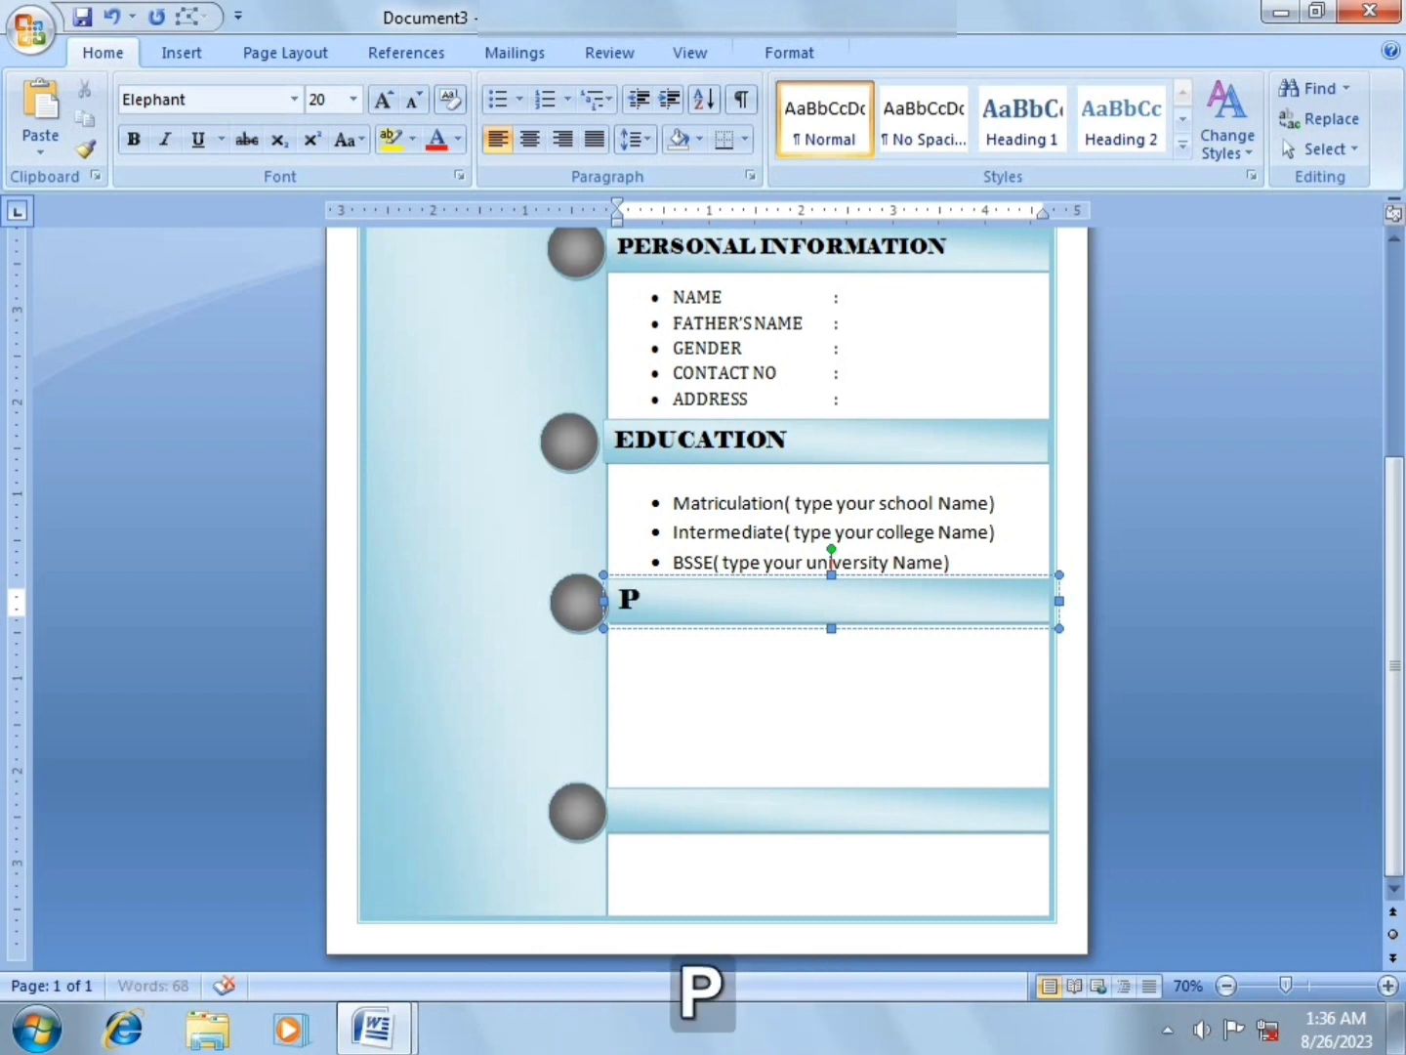
type("ROFISSIONAL")
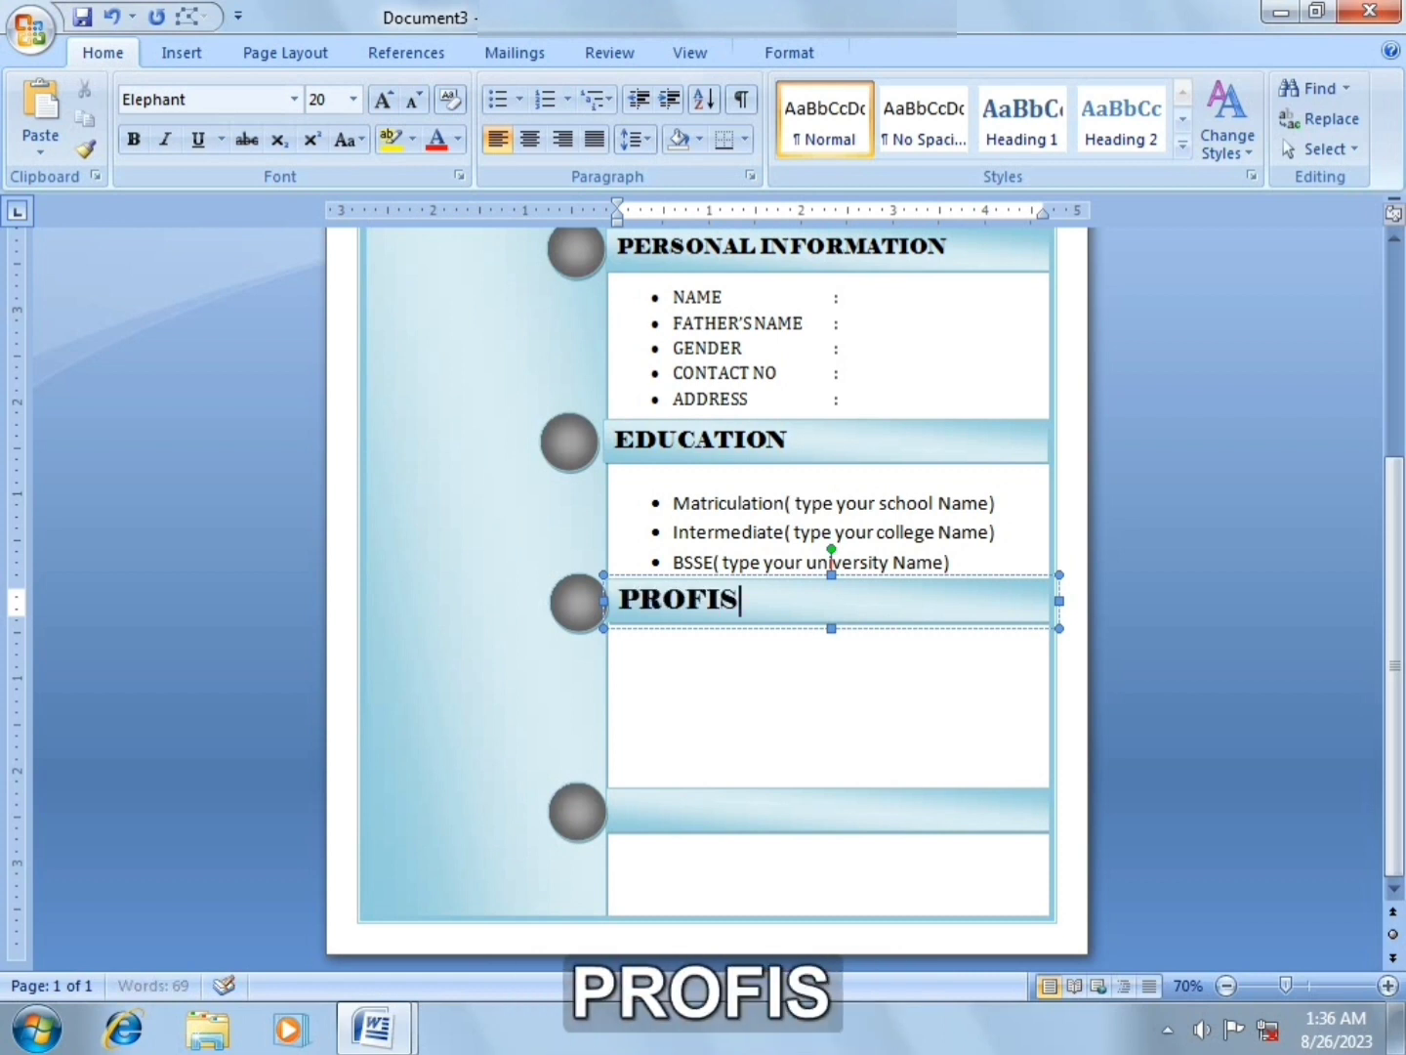
key("BackSpace")
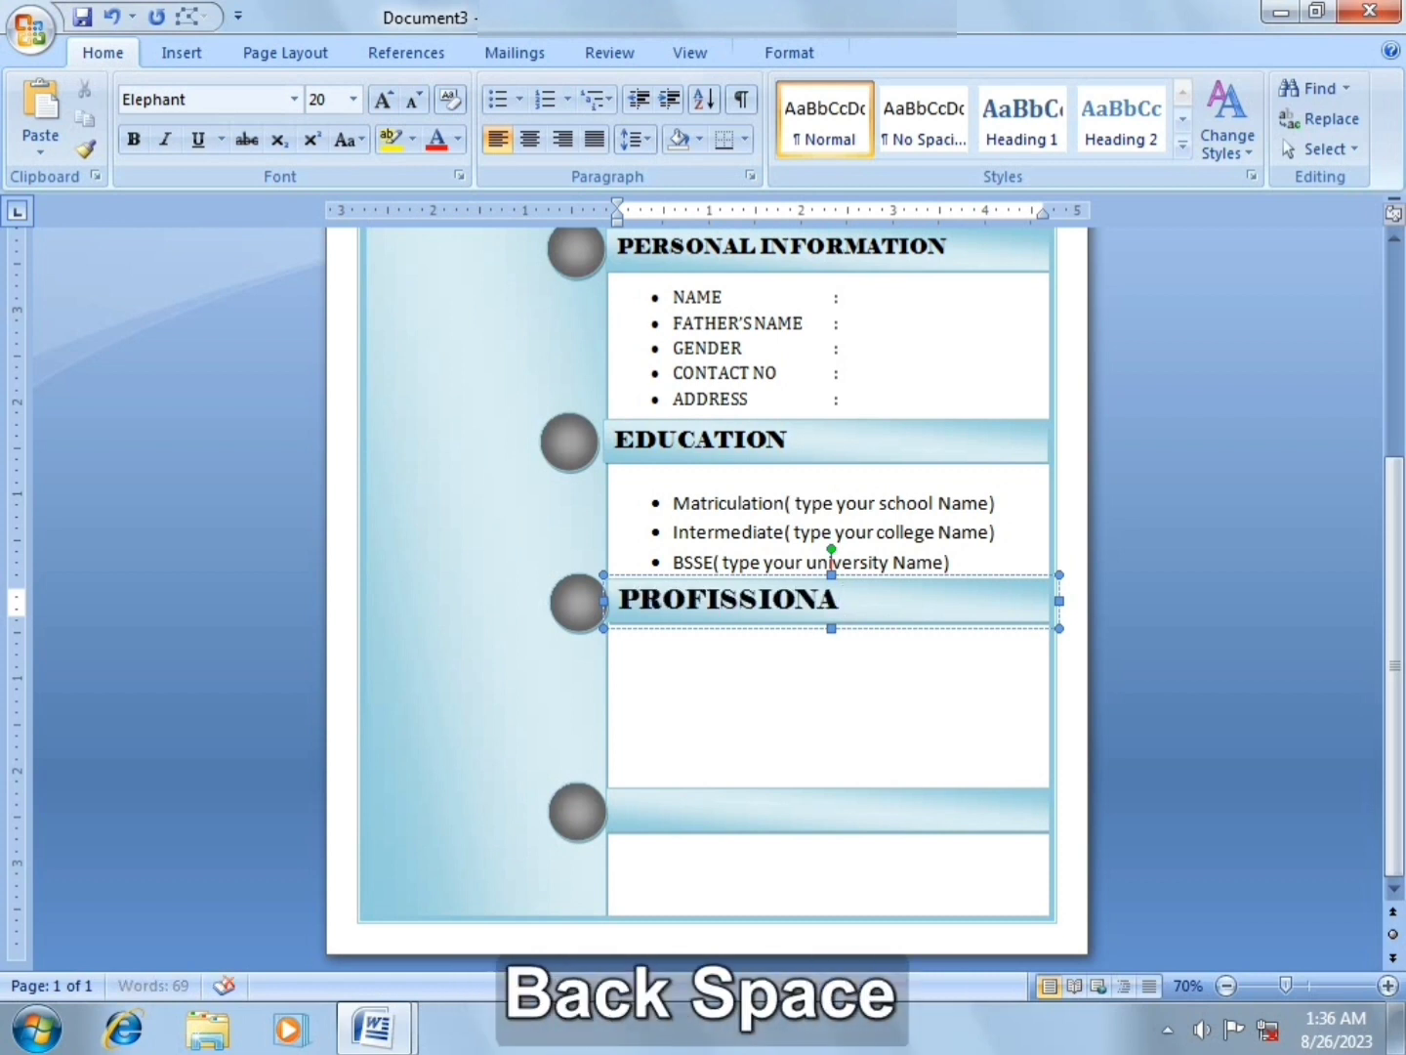
type("L SKILLS")
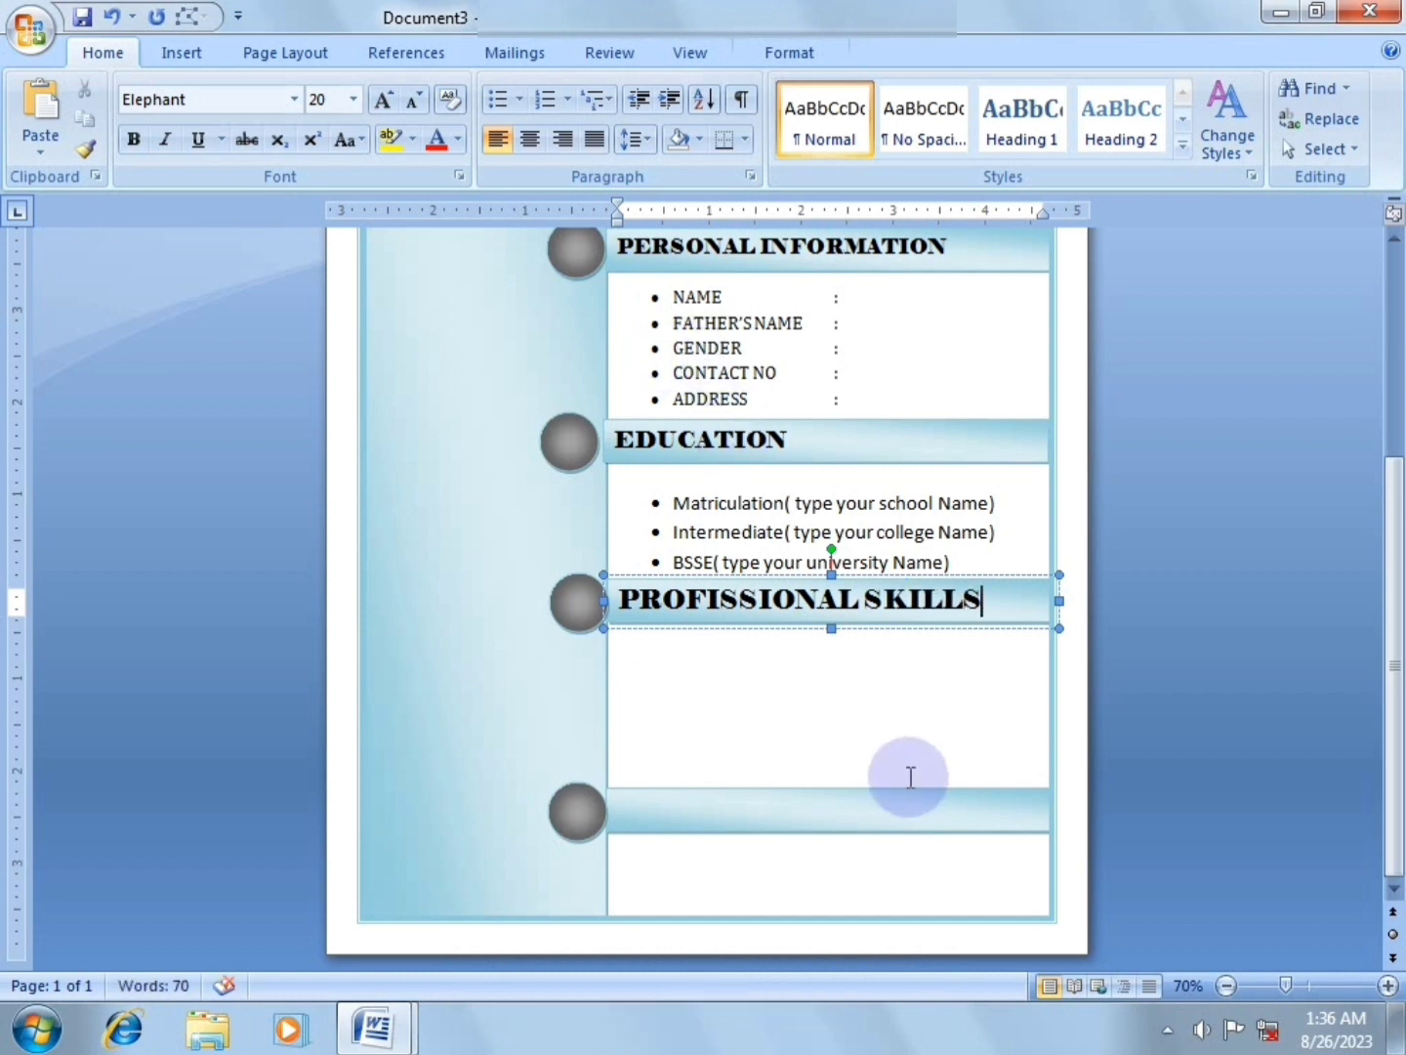
Reduce the PROFISSIONAL SKILLS heading text by one font size step.
scroll(863, 782, "up", 2)
left_click(863, 782)
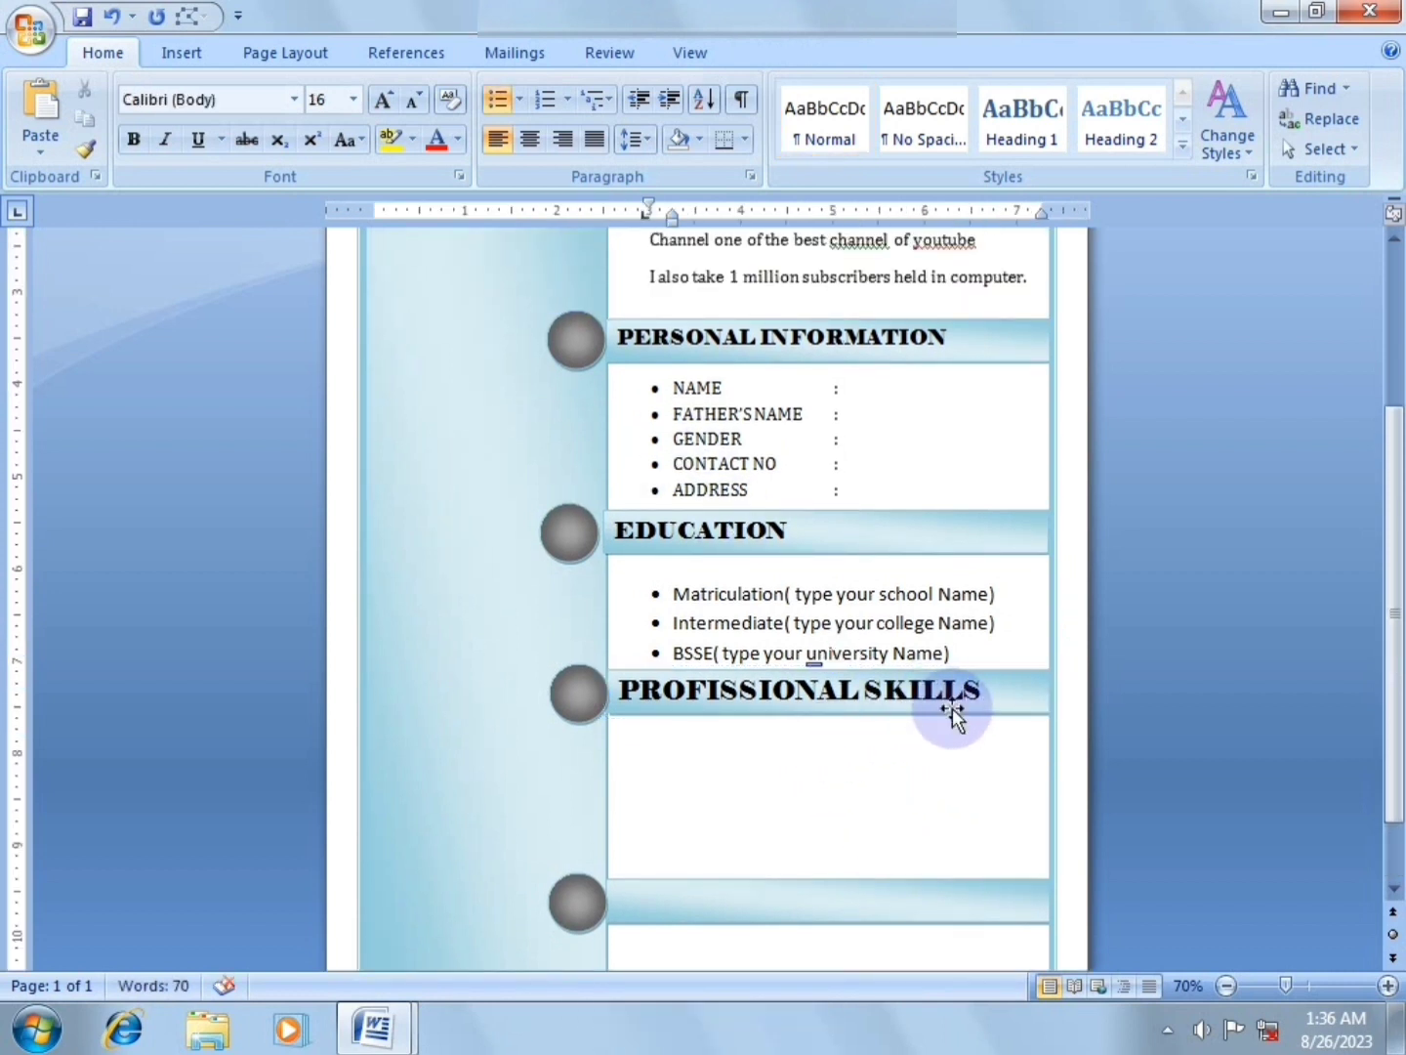
left_click_drag(984, 689, 717, 695)
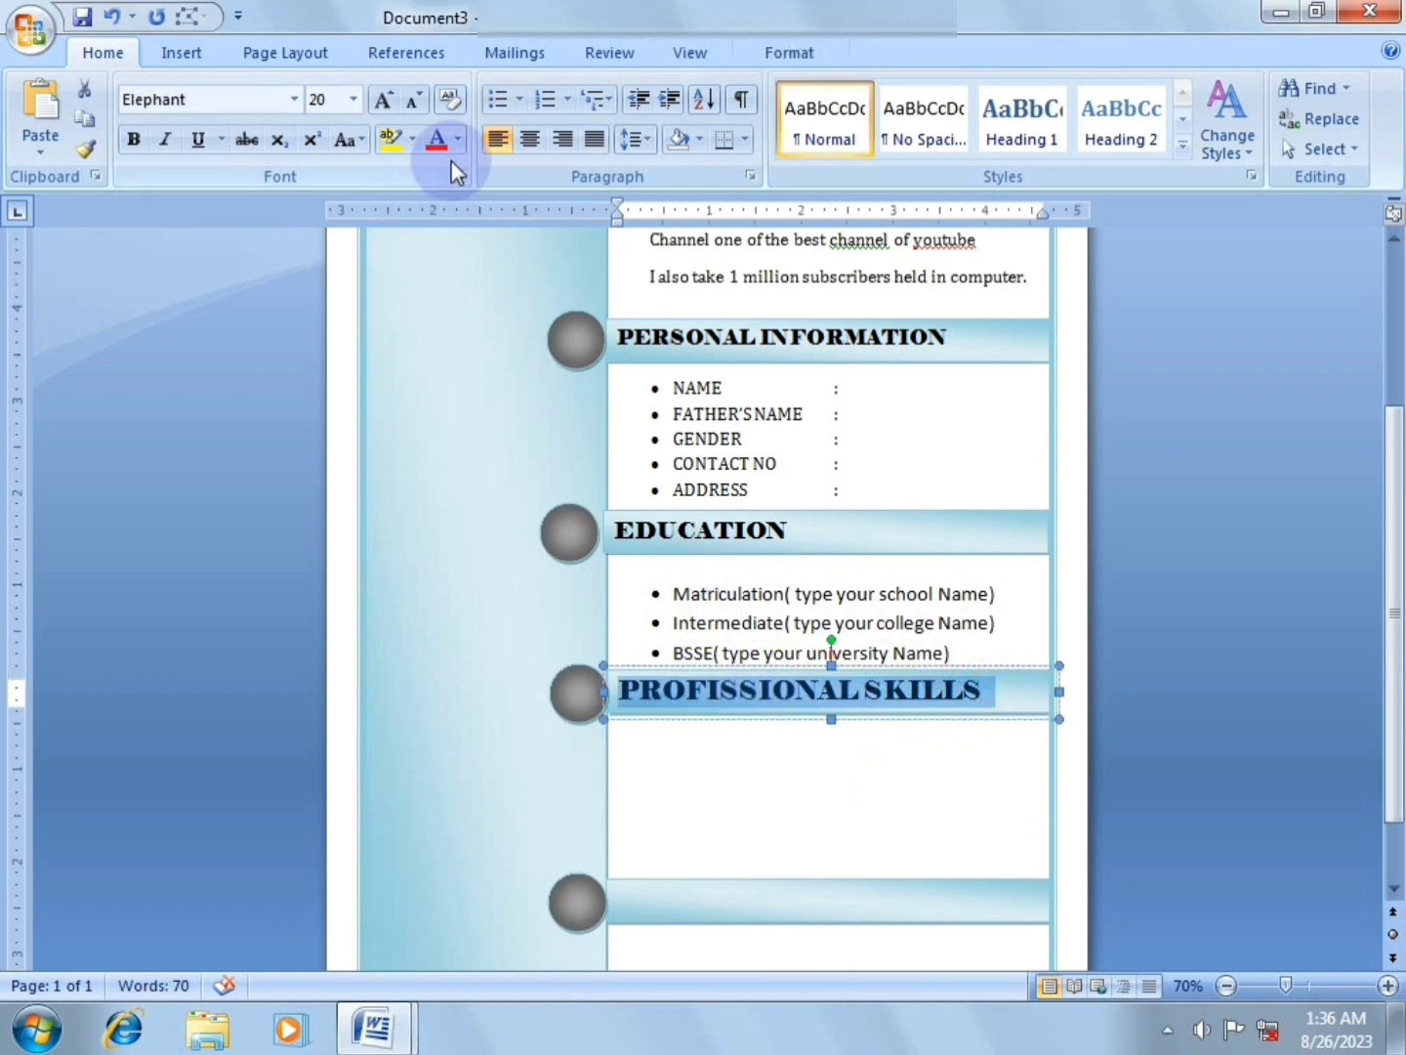
left_click(414, 100)
left_click(709, 768)
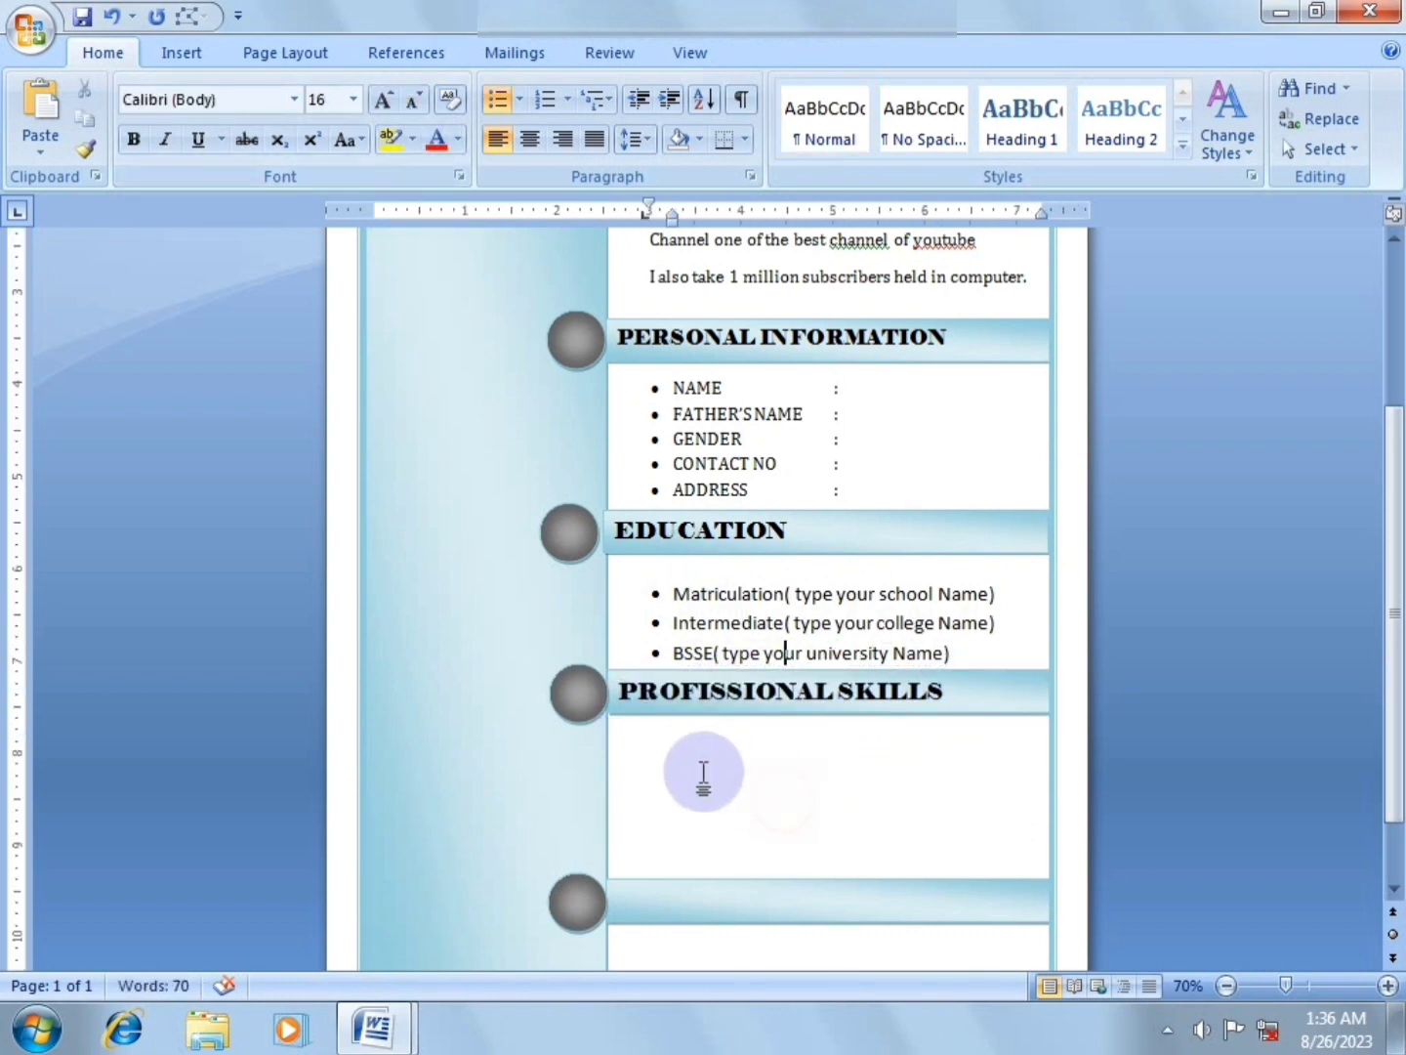
Start a round-bulleted list directly below the PROFISSIONAL SKILLS bar, aligned with the education bullets.
left_click(659, 731)
left_click(651, 737)
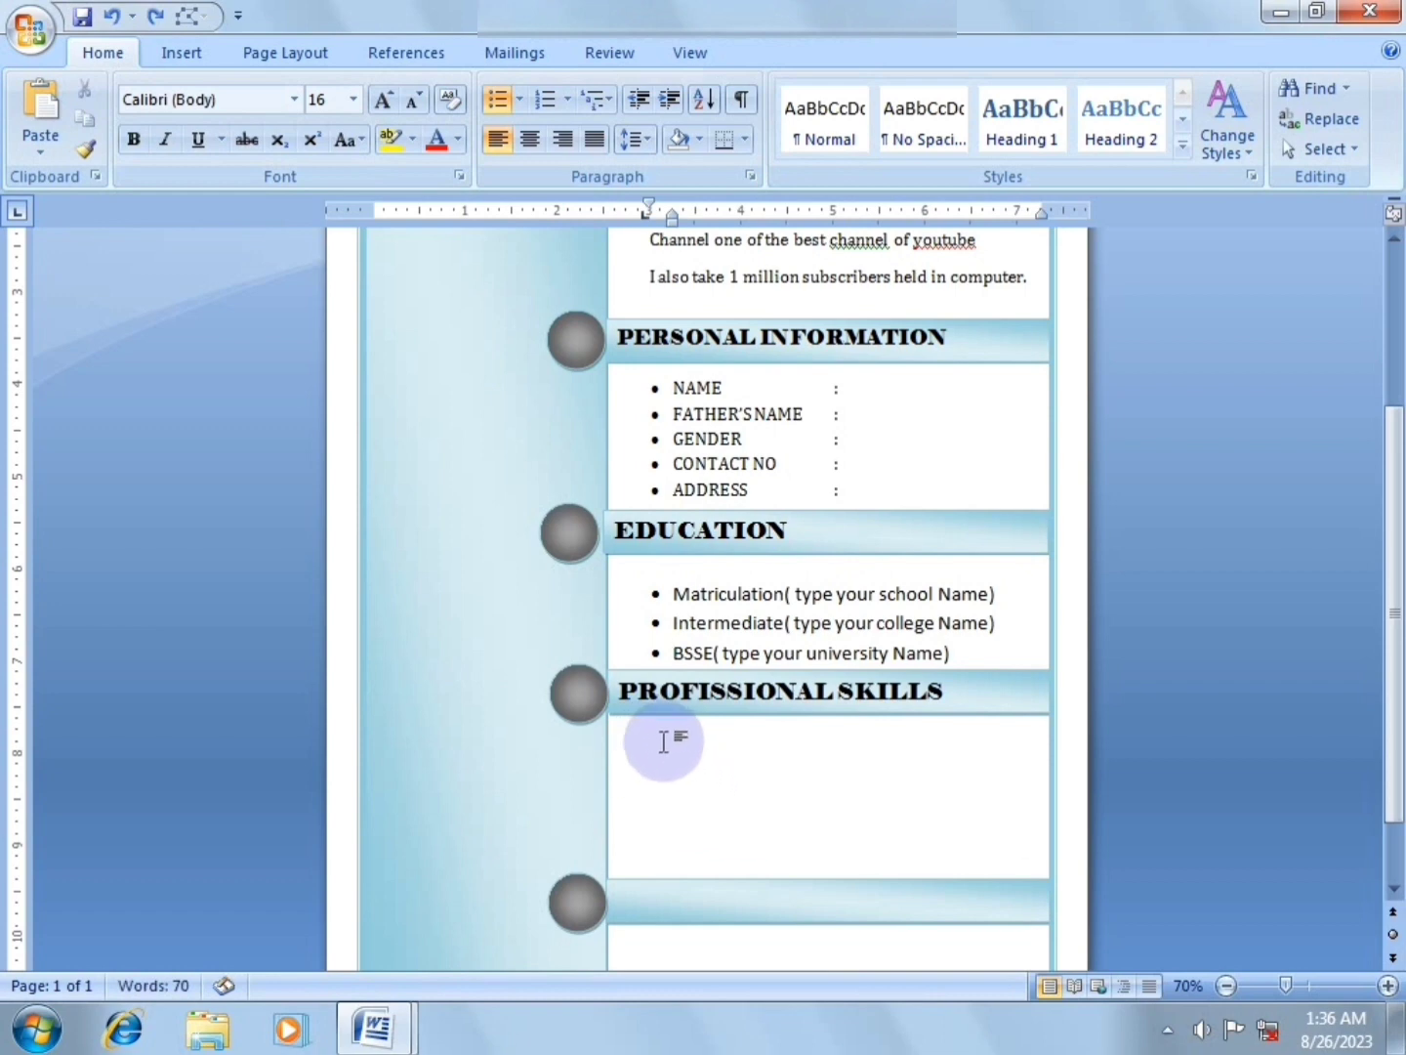
left_click(652, 719)
double_click(653, 744)
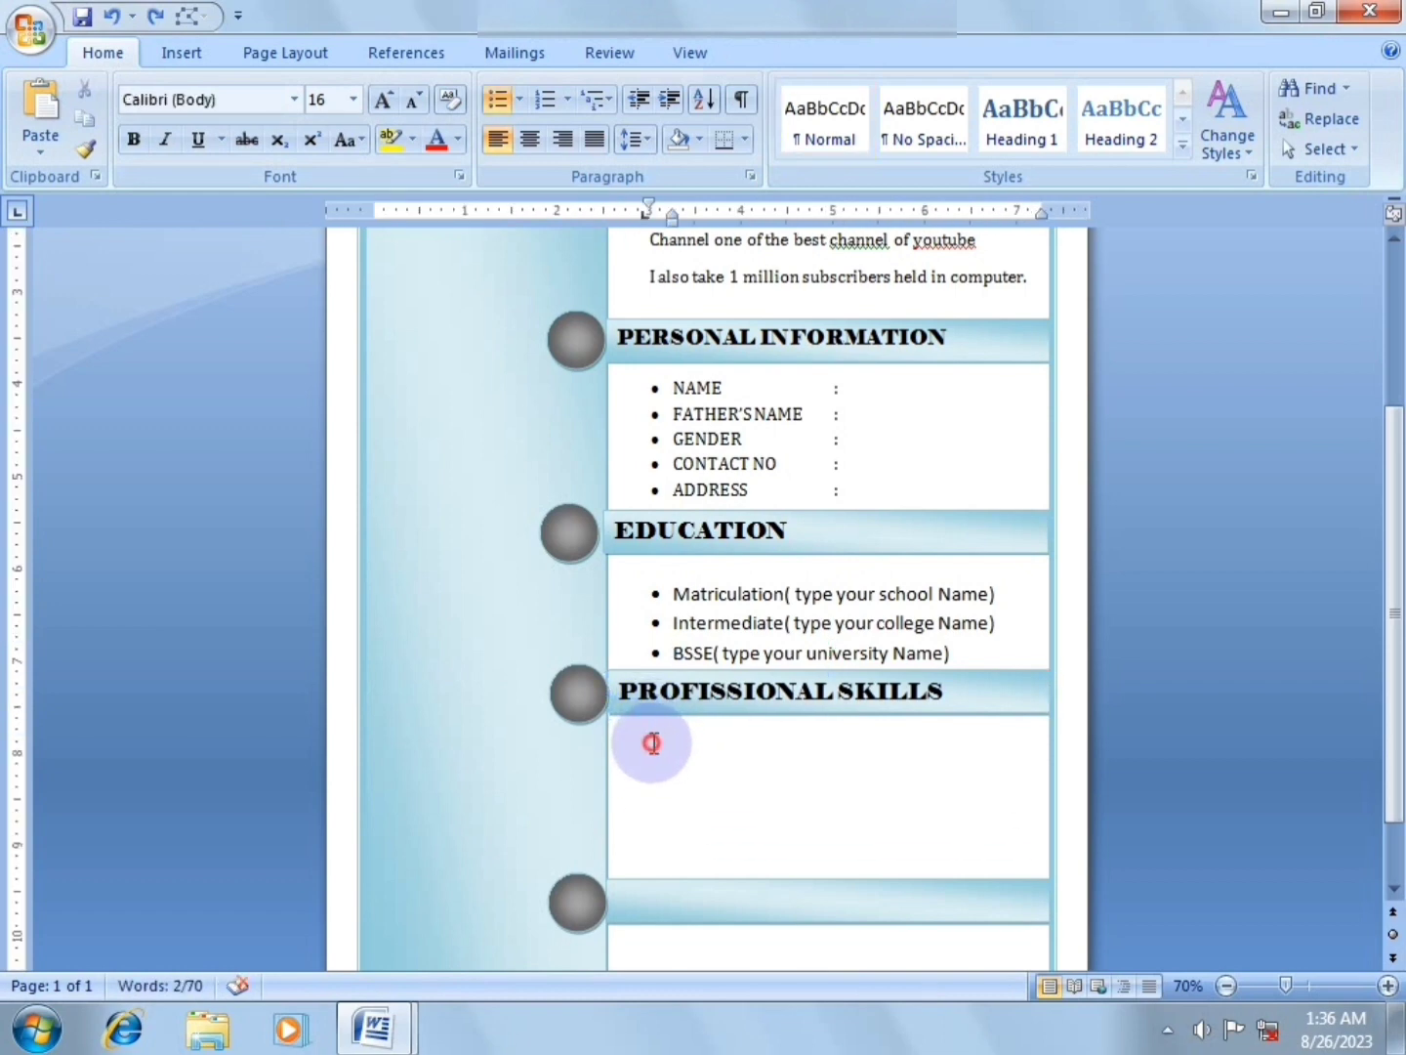
left_click(518, 98)
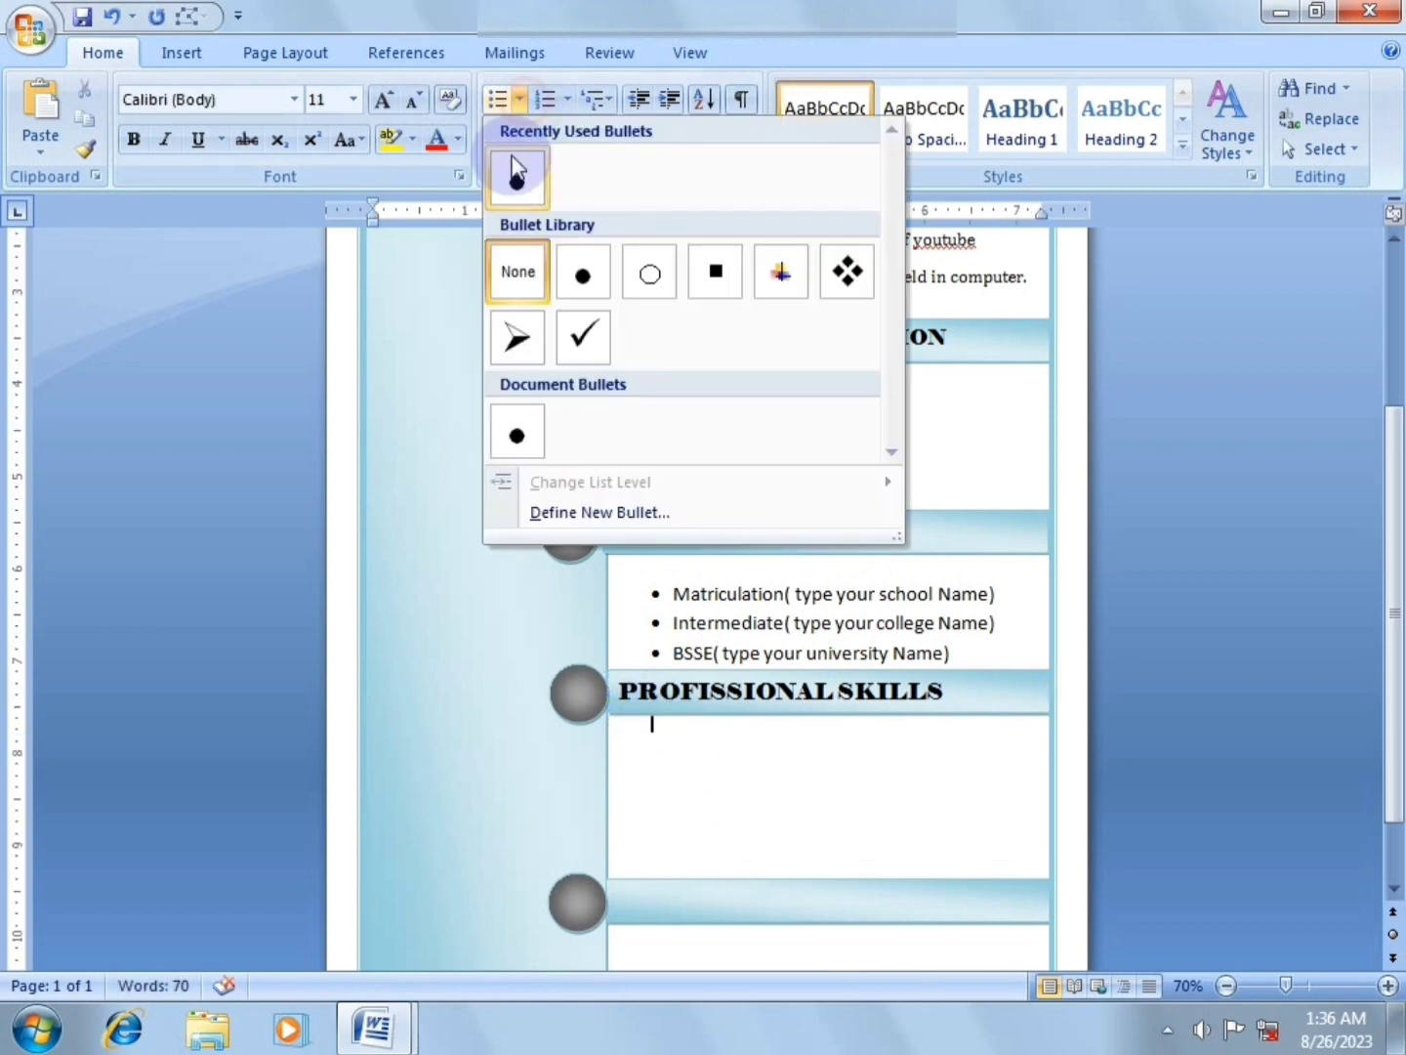
left_click(514, 176)
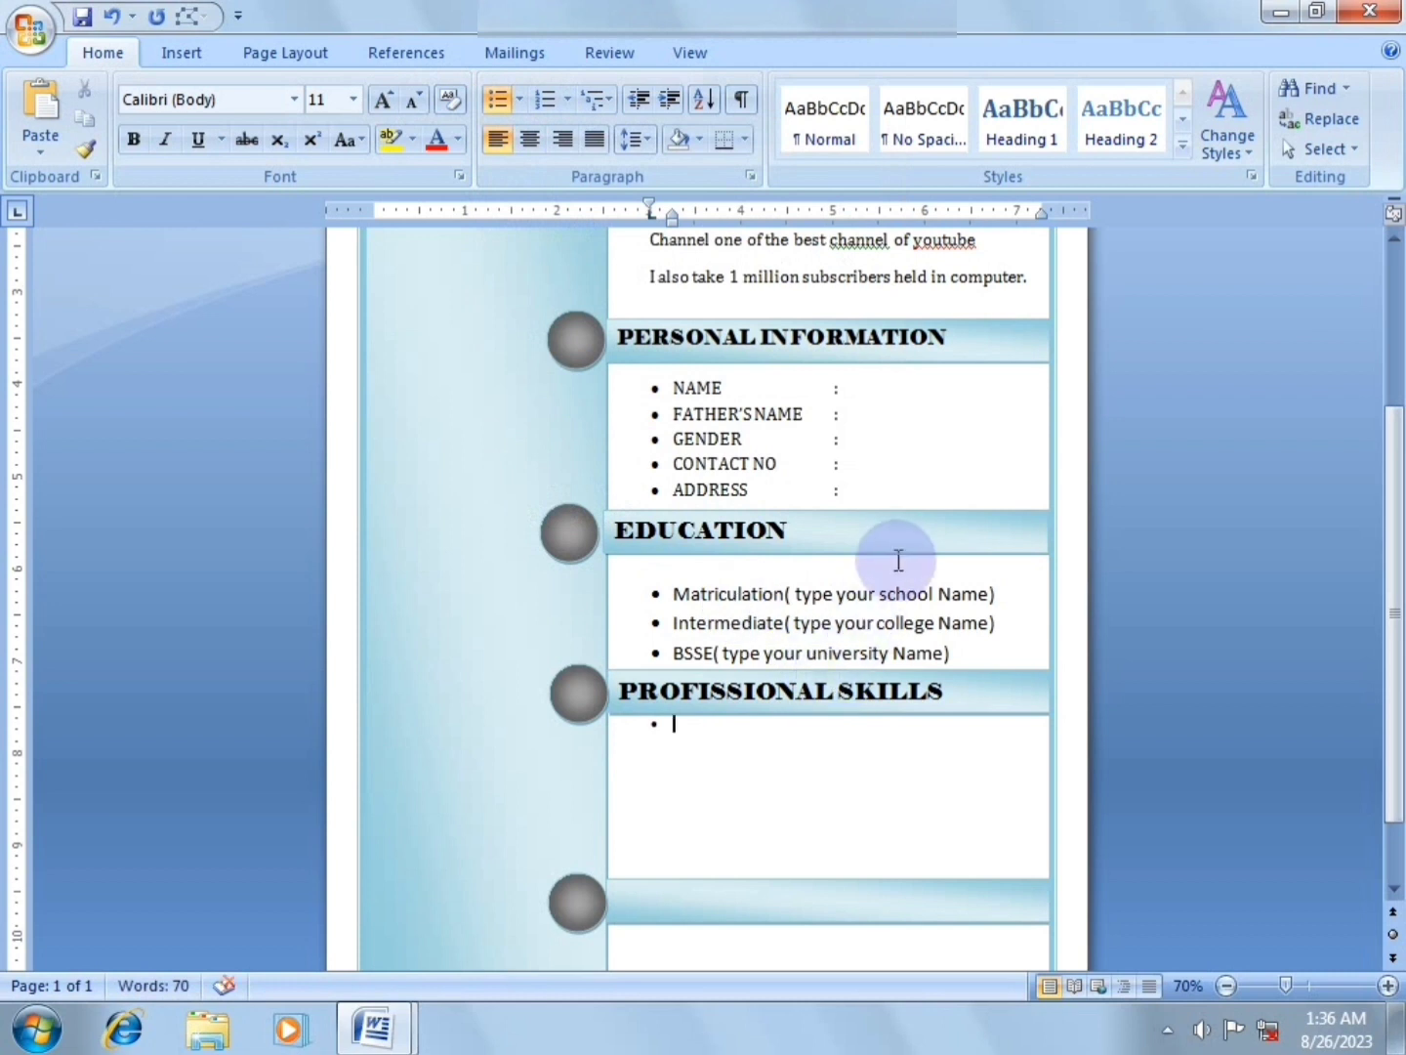